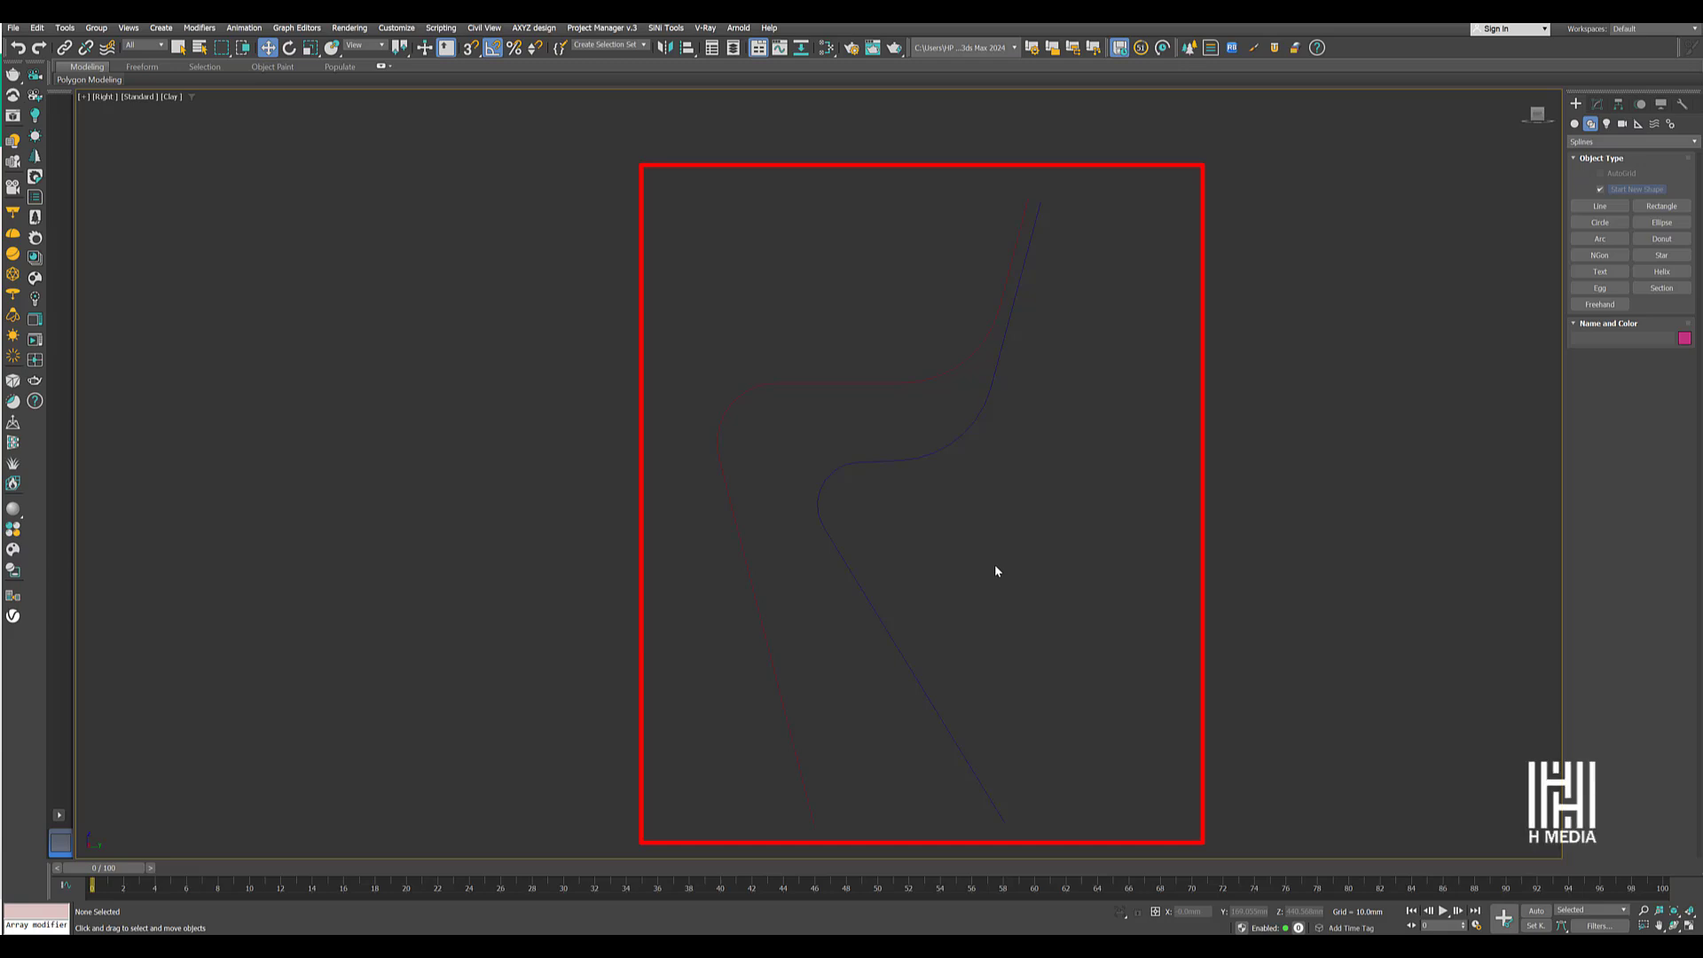
In the Top view, draw a straight horizontal line spanning the gap between the two profile splines.
click(912, 382)
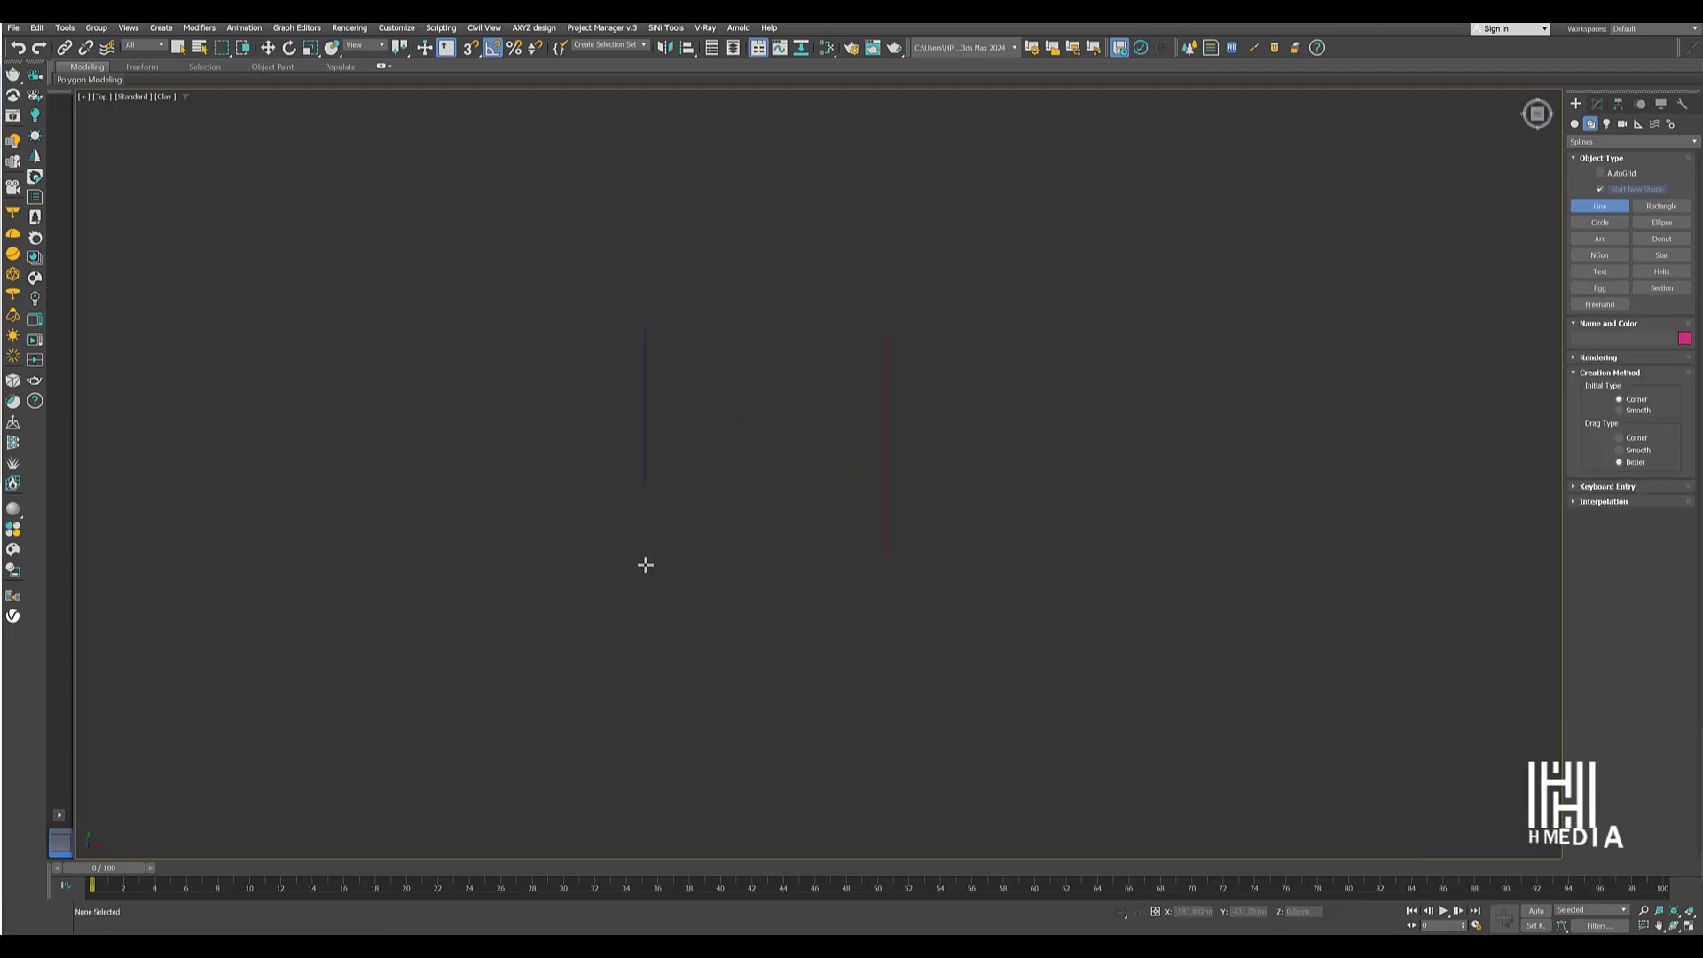
click(645, 565)
click(879, 565)
right_click(978, 692)
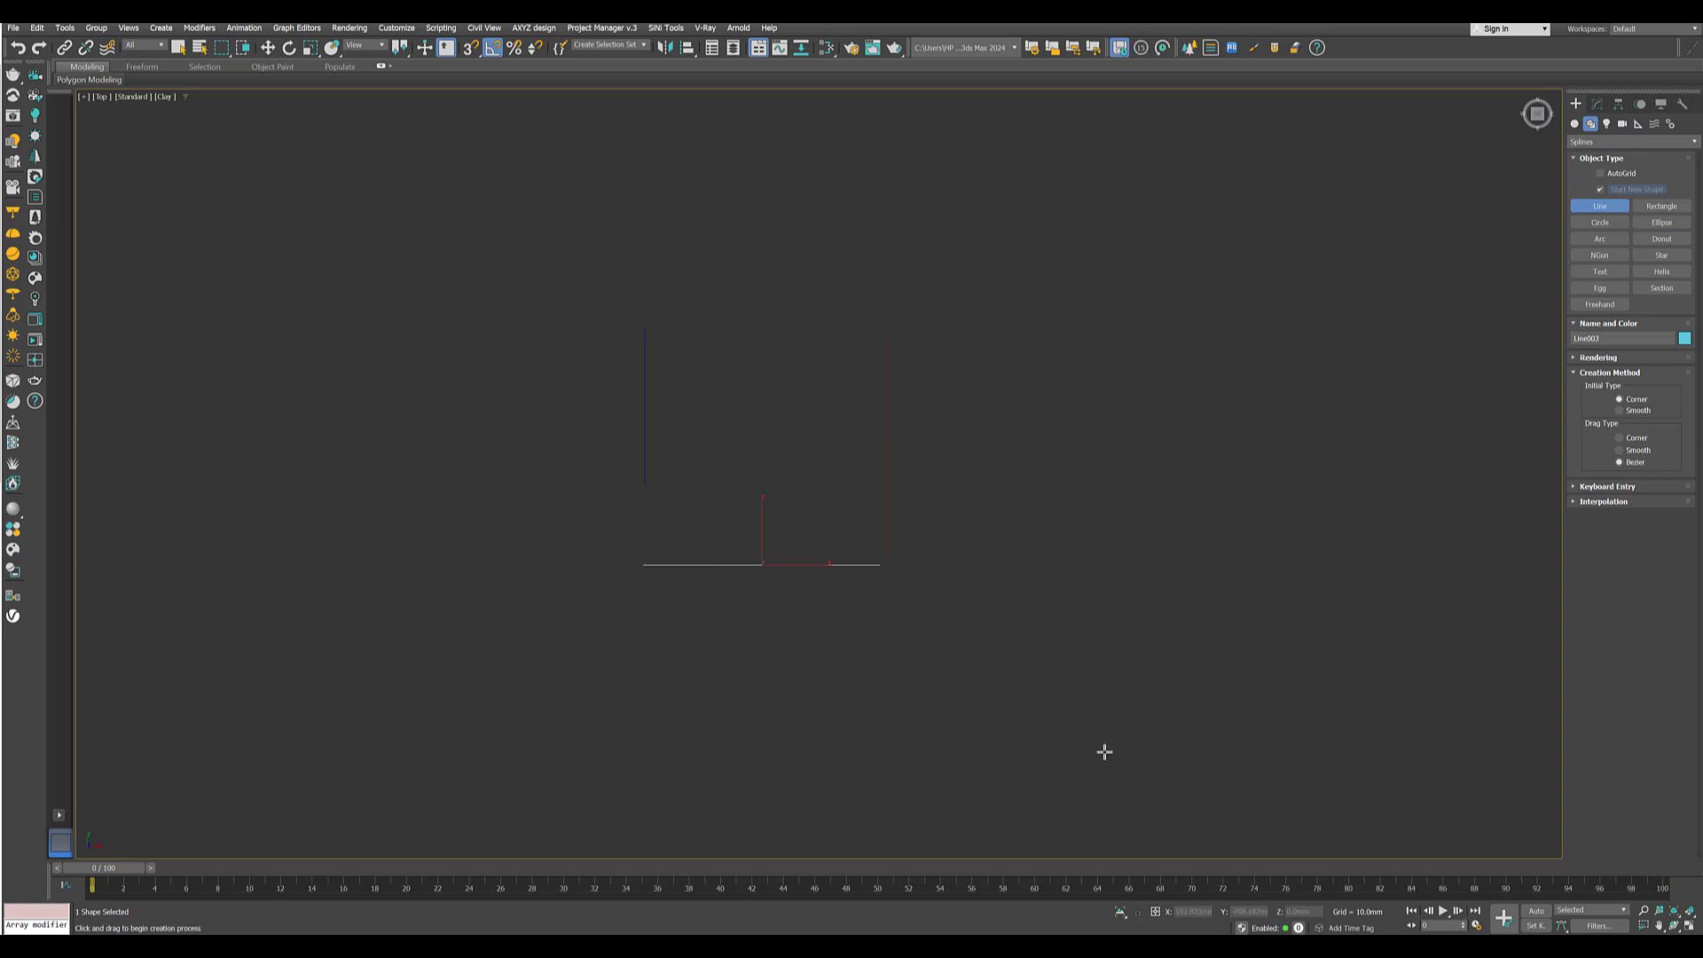
right_click(1032, 723)
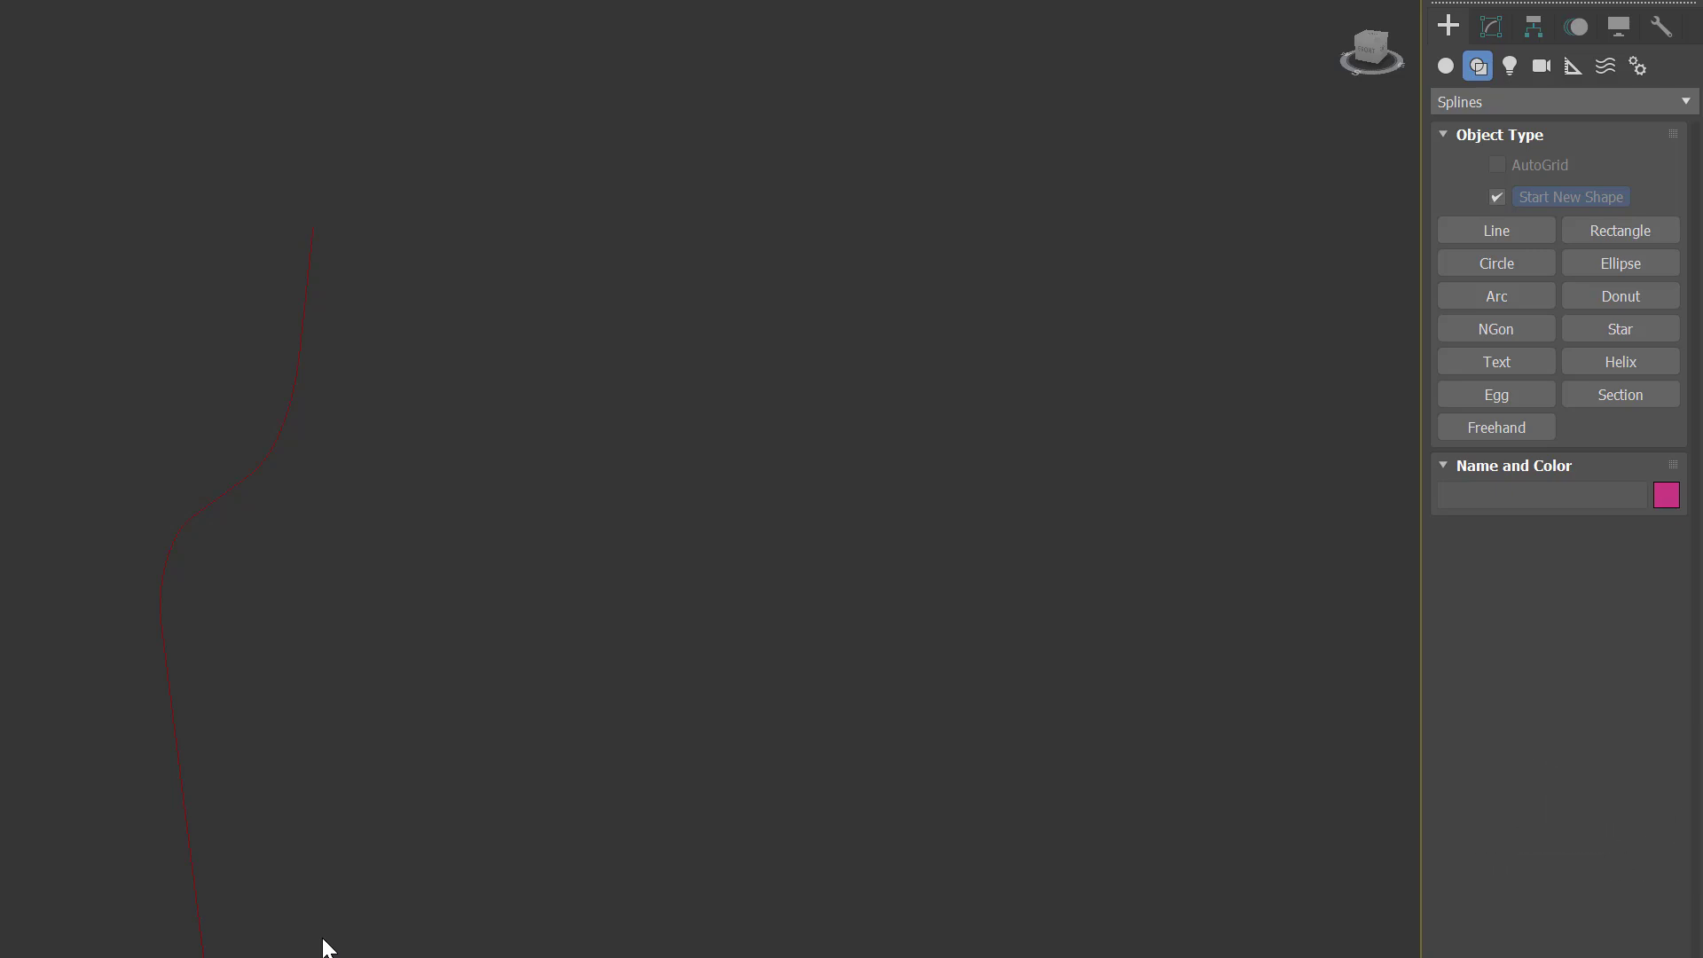
Create a Kstudio SplineFlow object on the ground beside the splines.
click(1494, 99)
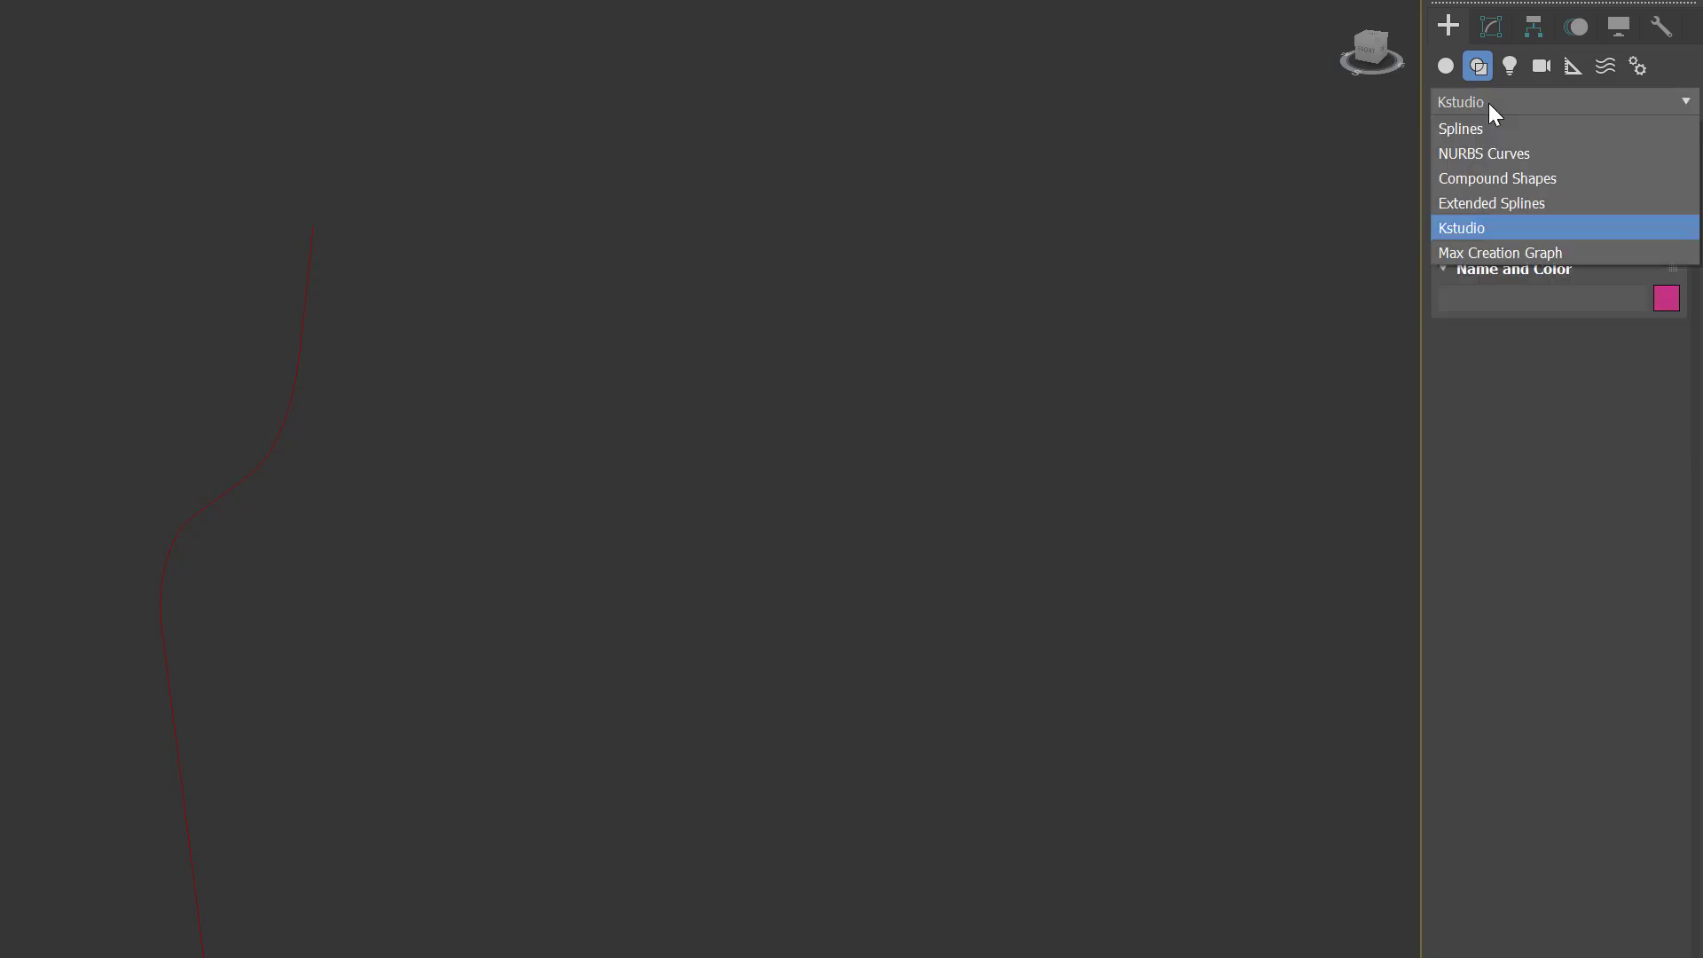
click(1485, 229)
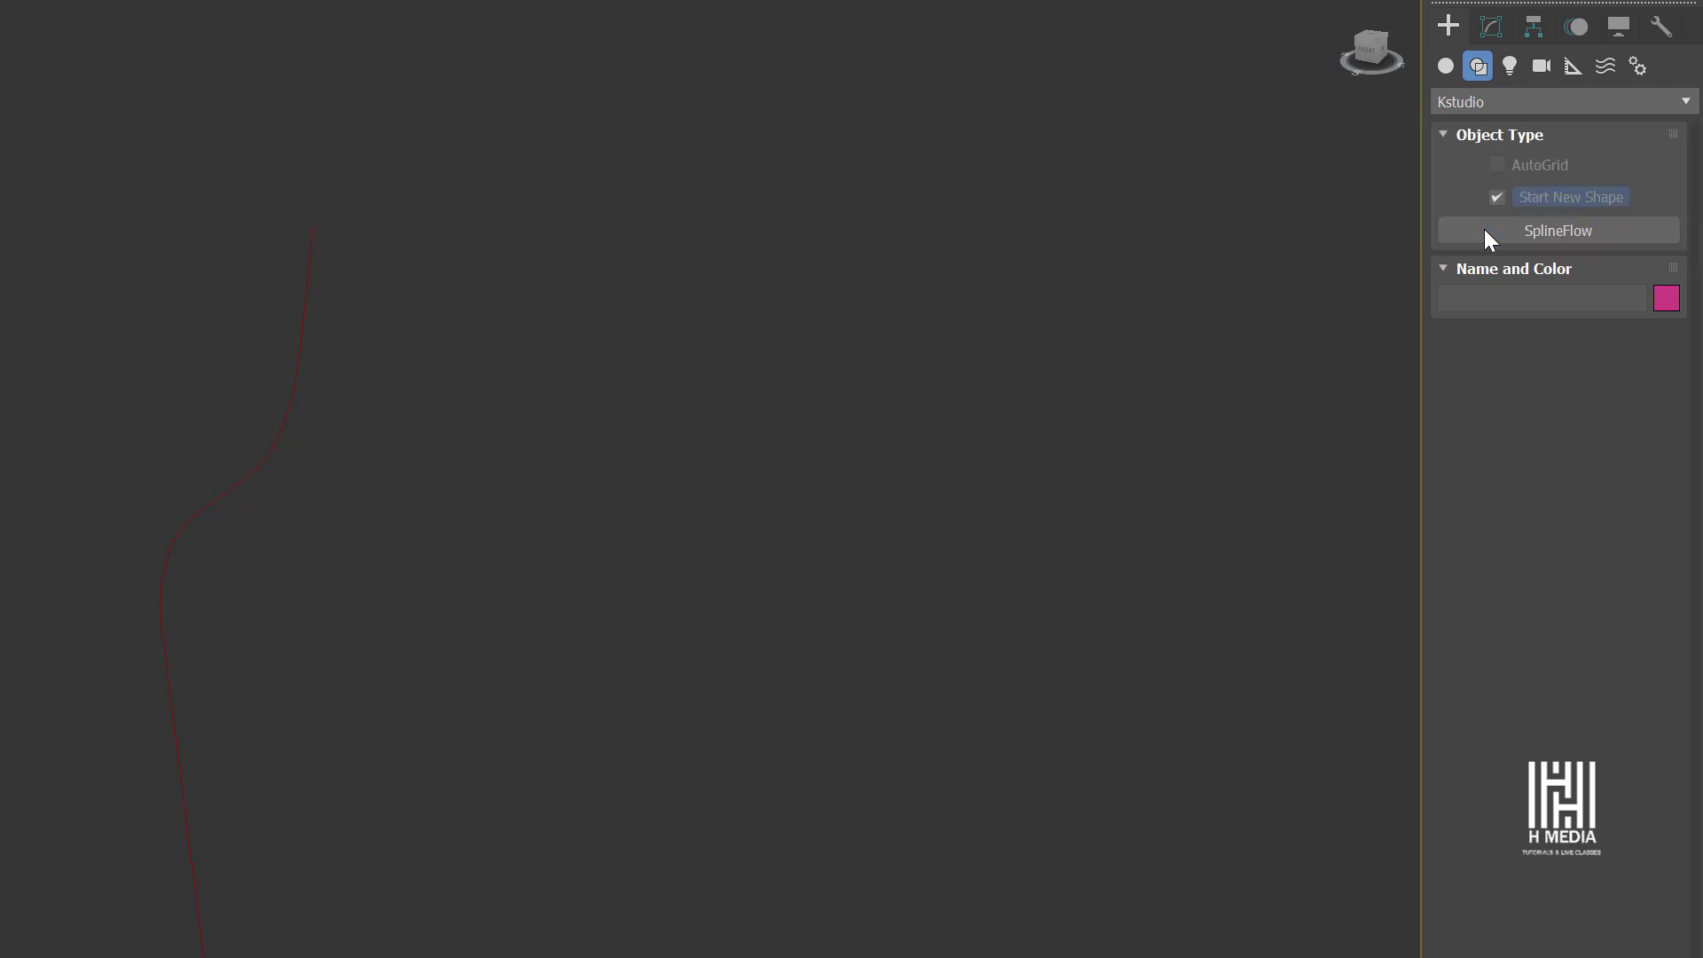
click(1546, 229)
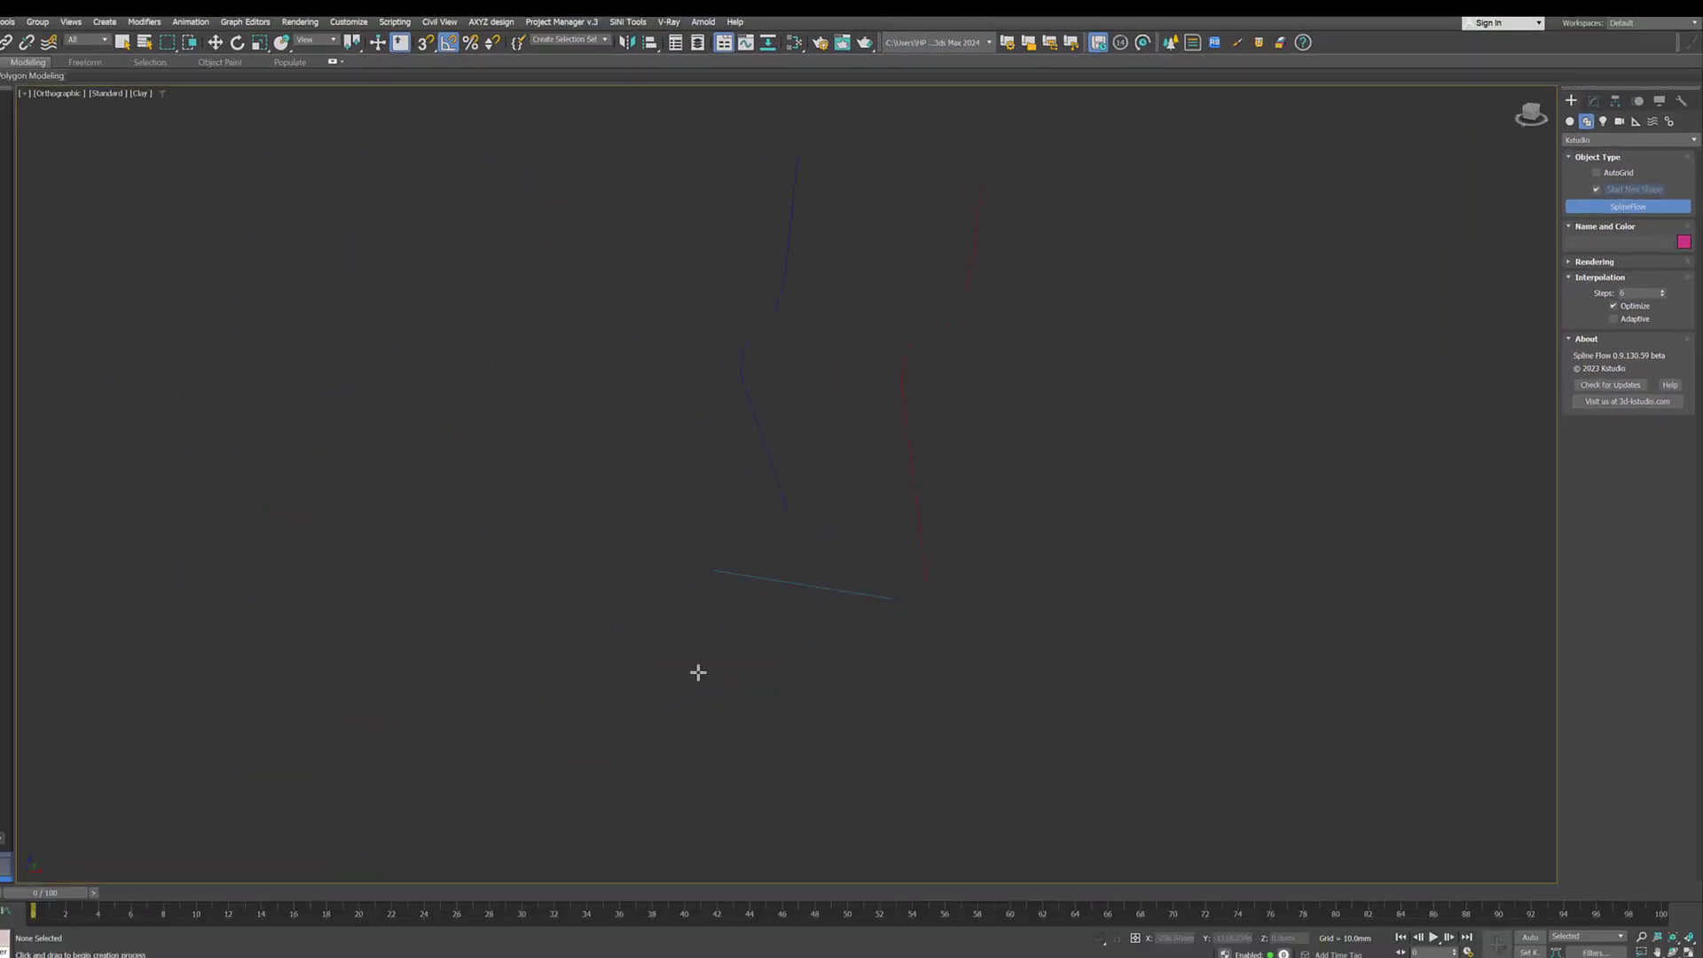
click(701, 648)
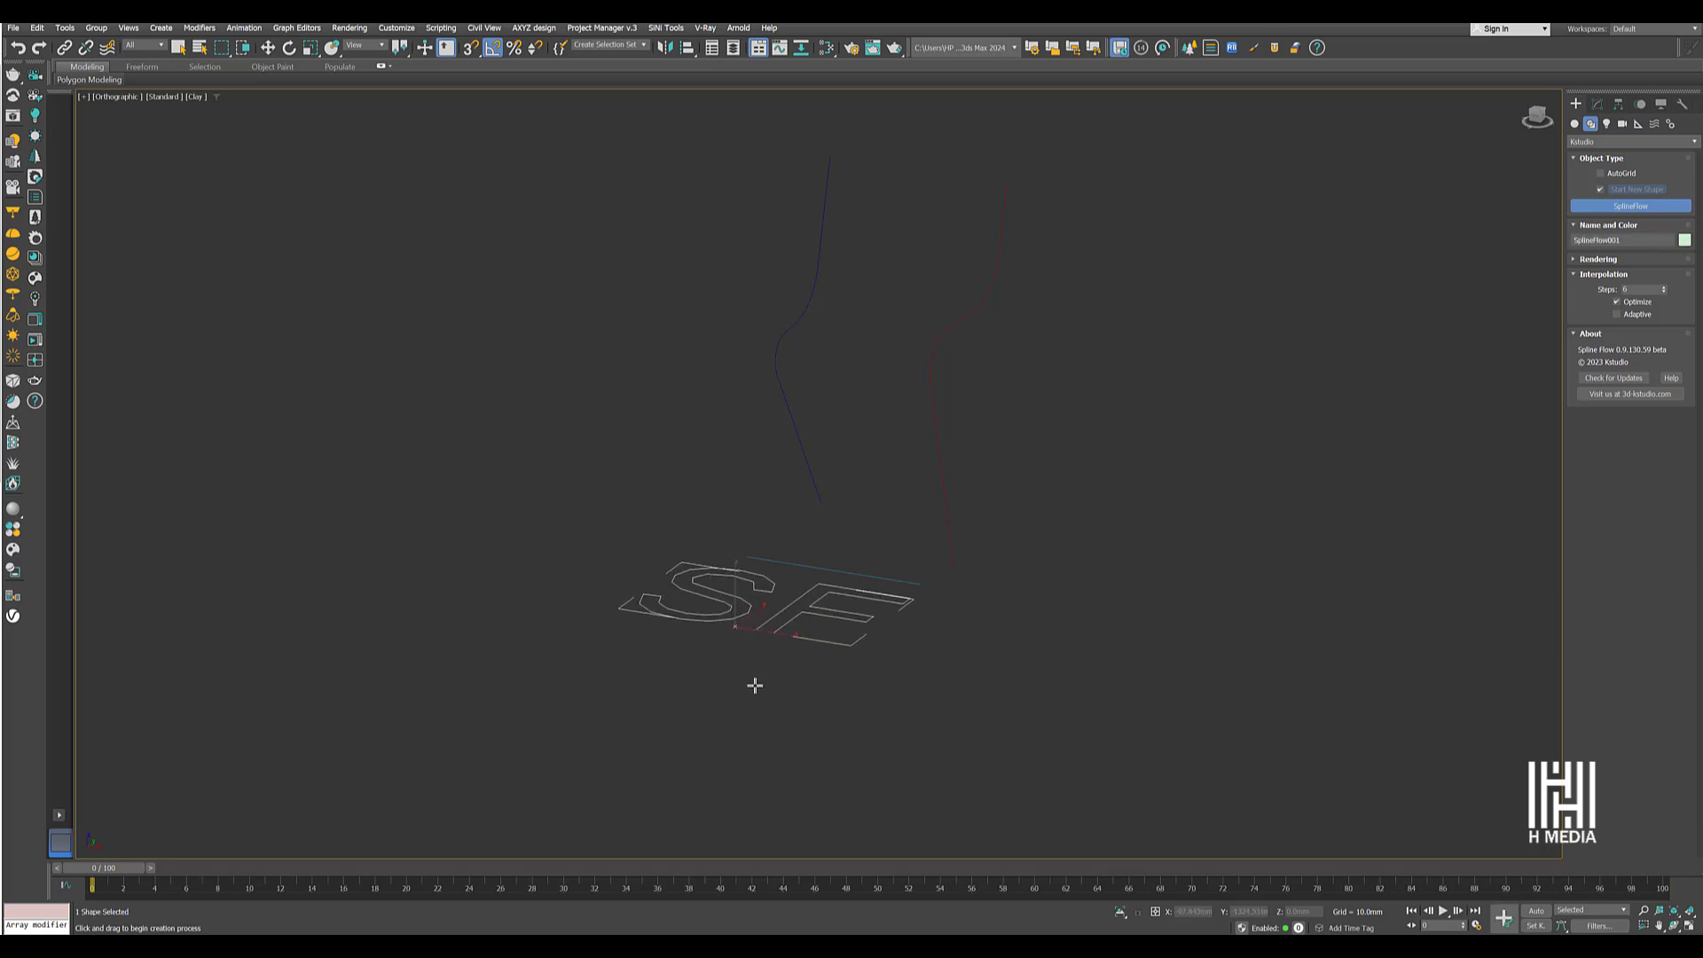
Rotate the SplineFlow object so that its SF symbol stands upright.
key(w)
key(e)
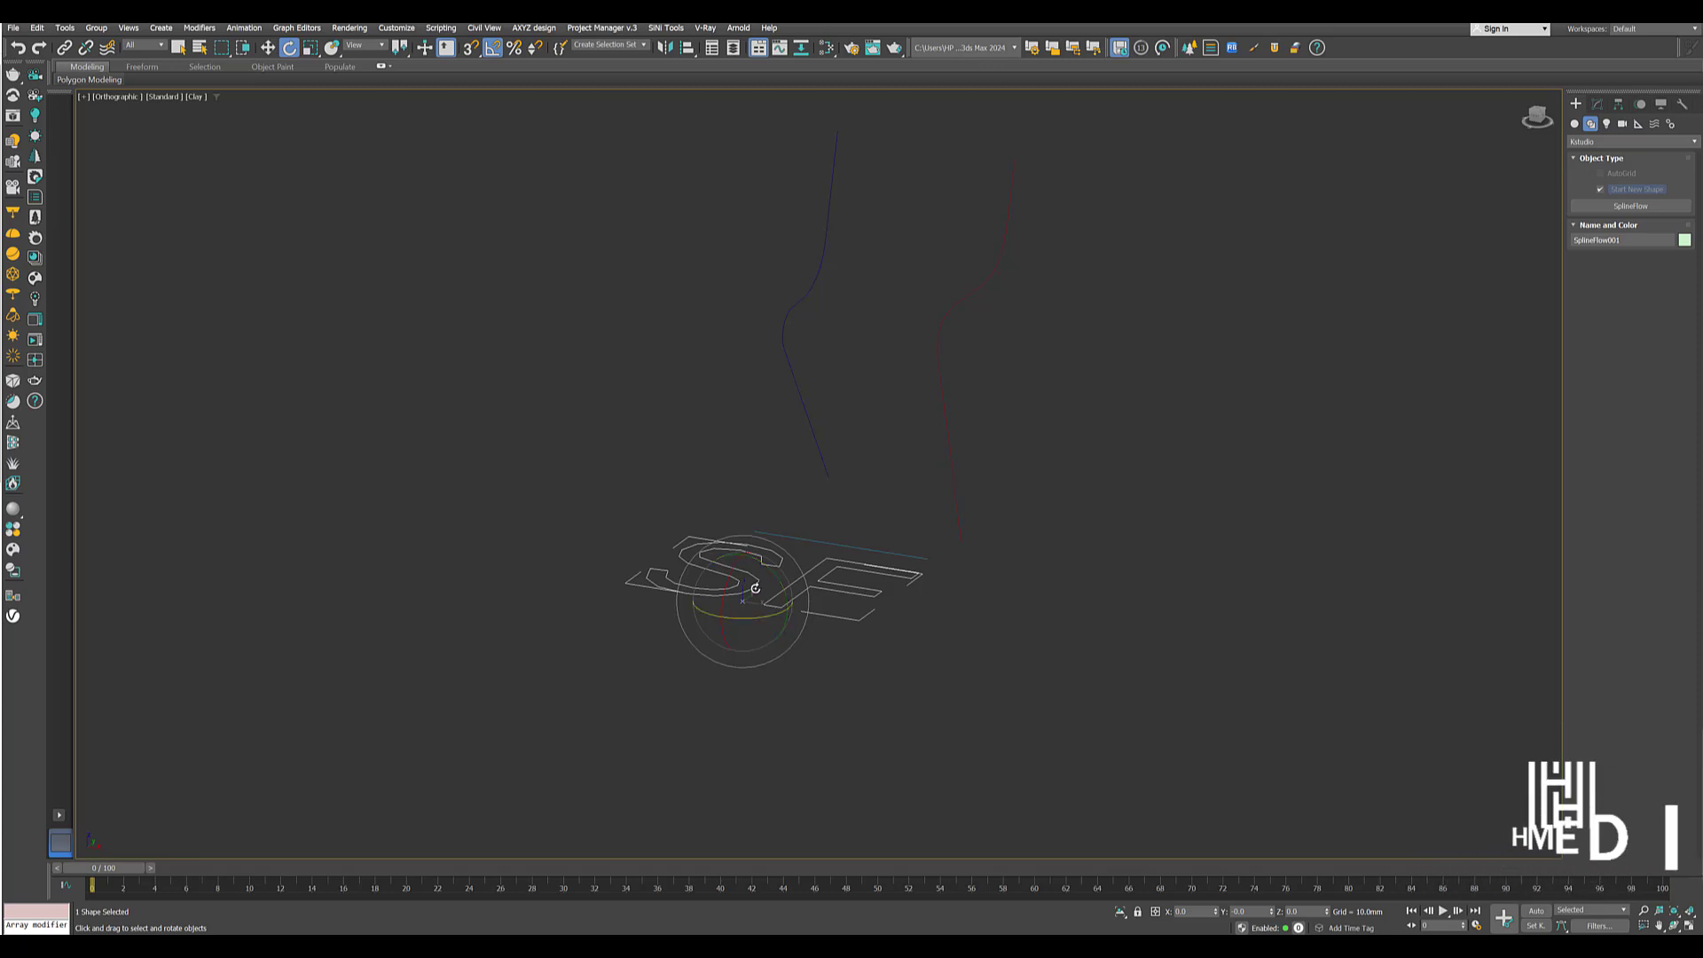
drag(759, 588, 933, 628)
key(w)
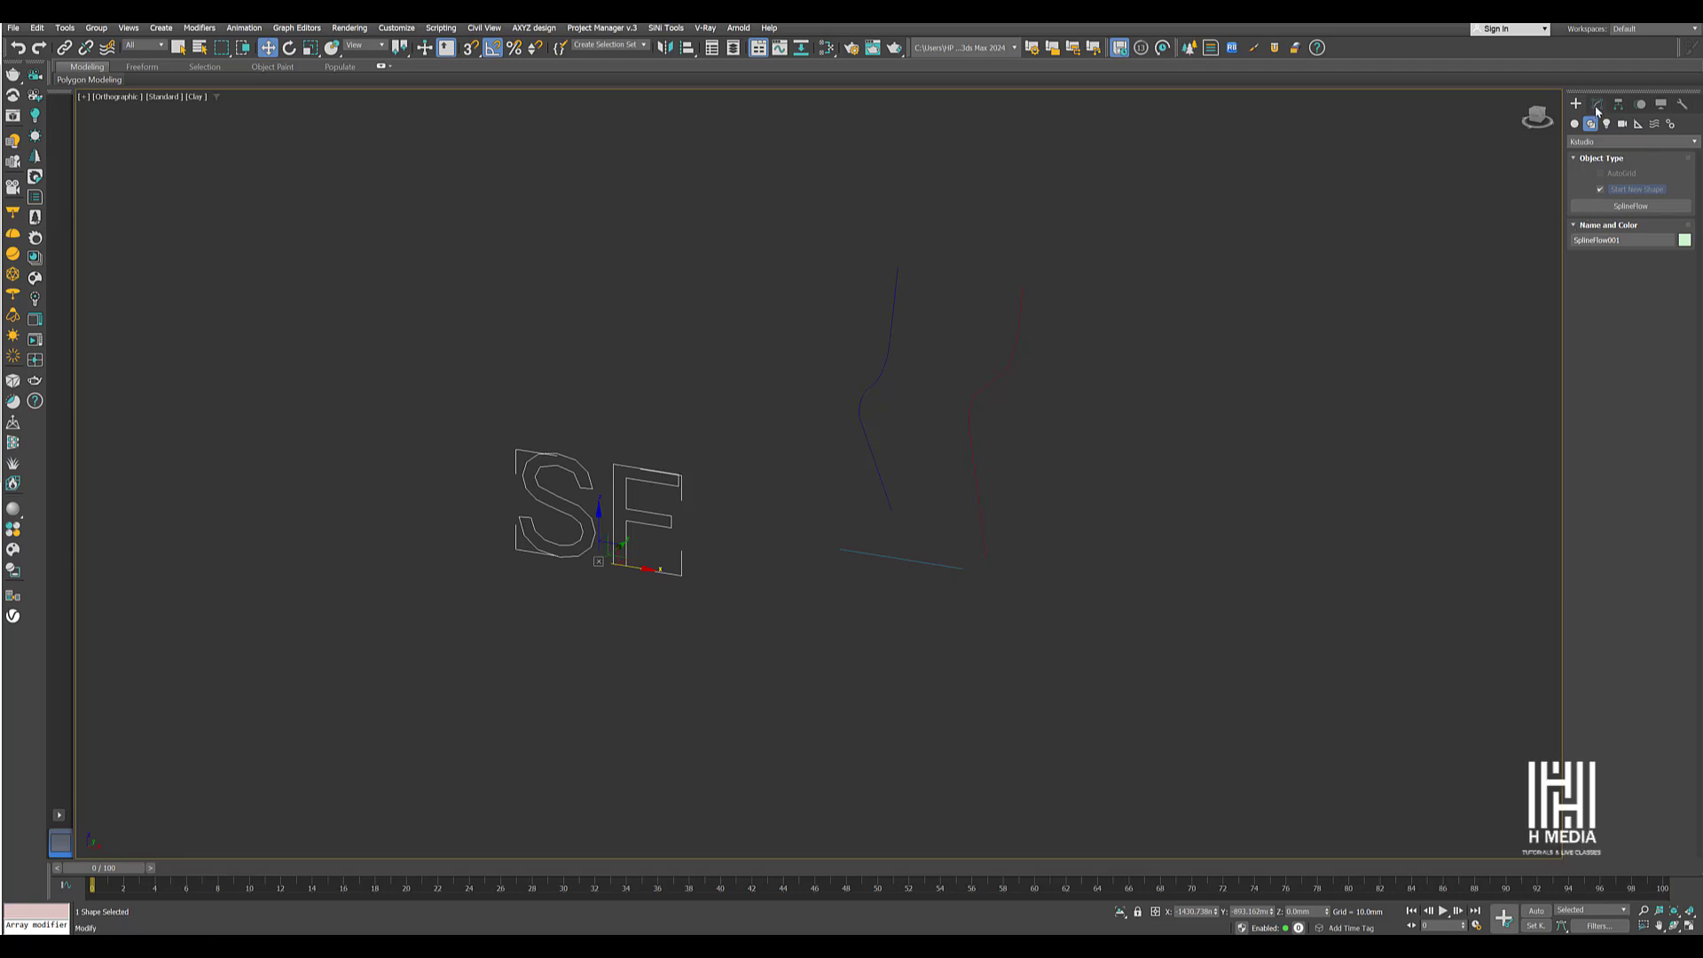
Add Line001, Line002 and Line001 again, in that order, as the shapes of the SplineFlow object.
click(1597, 105)
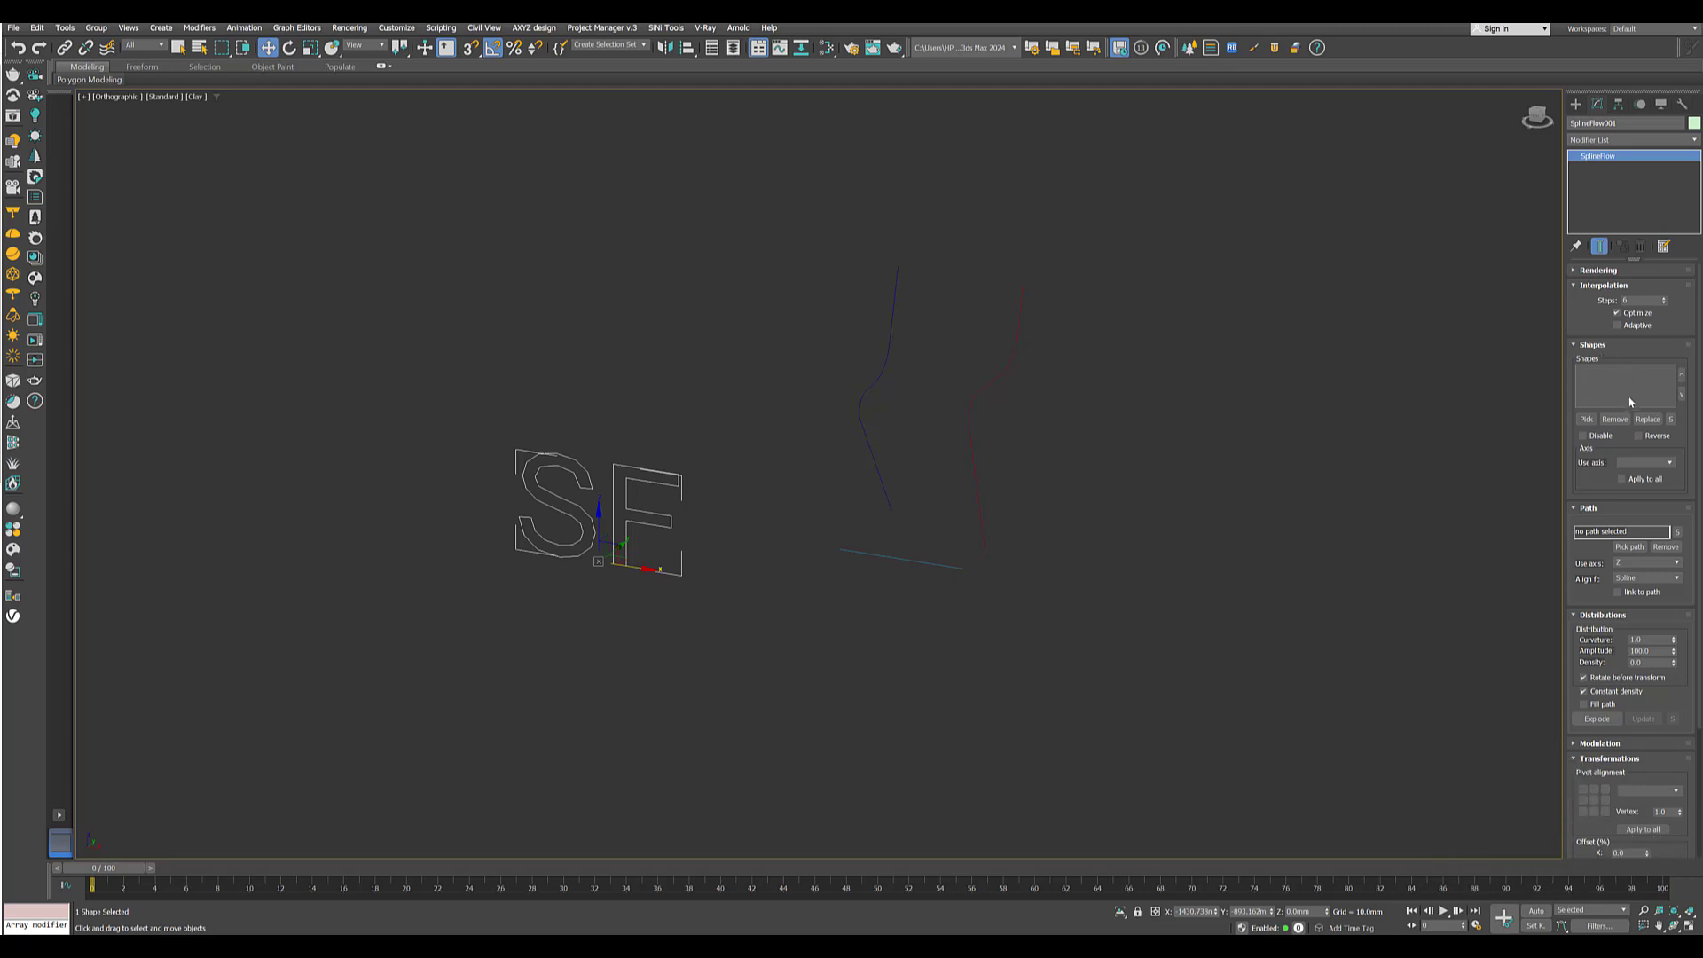
click(1587, 420)
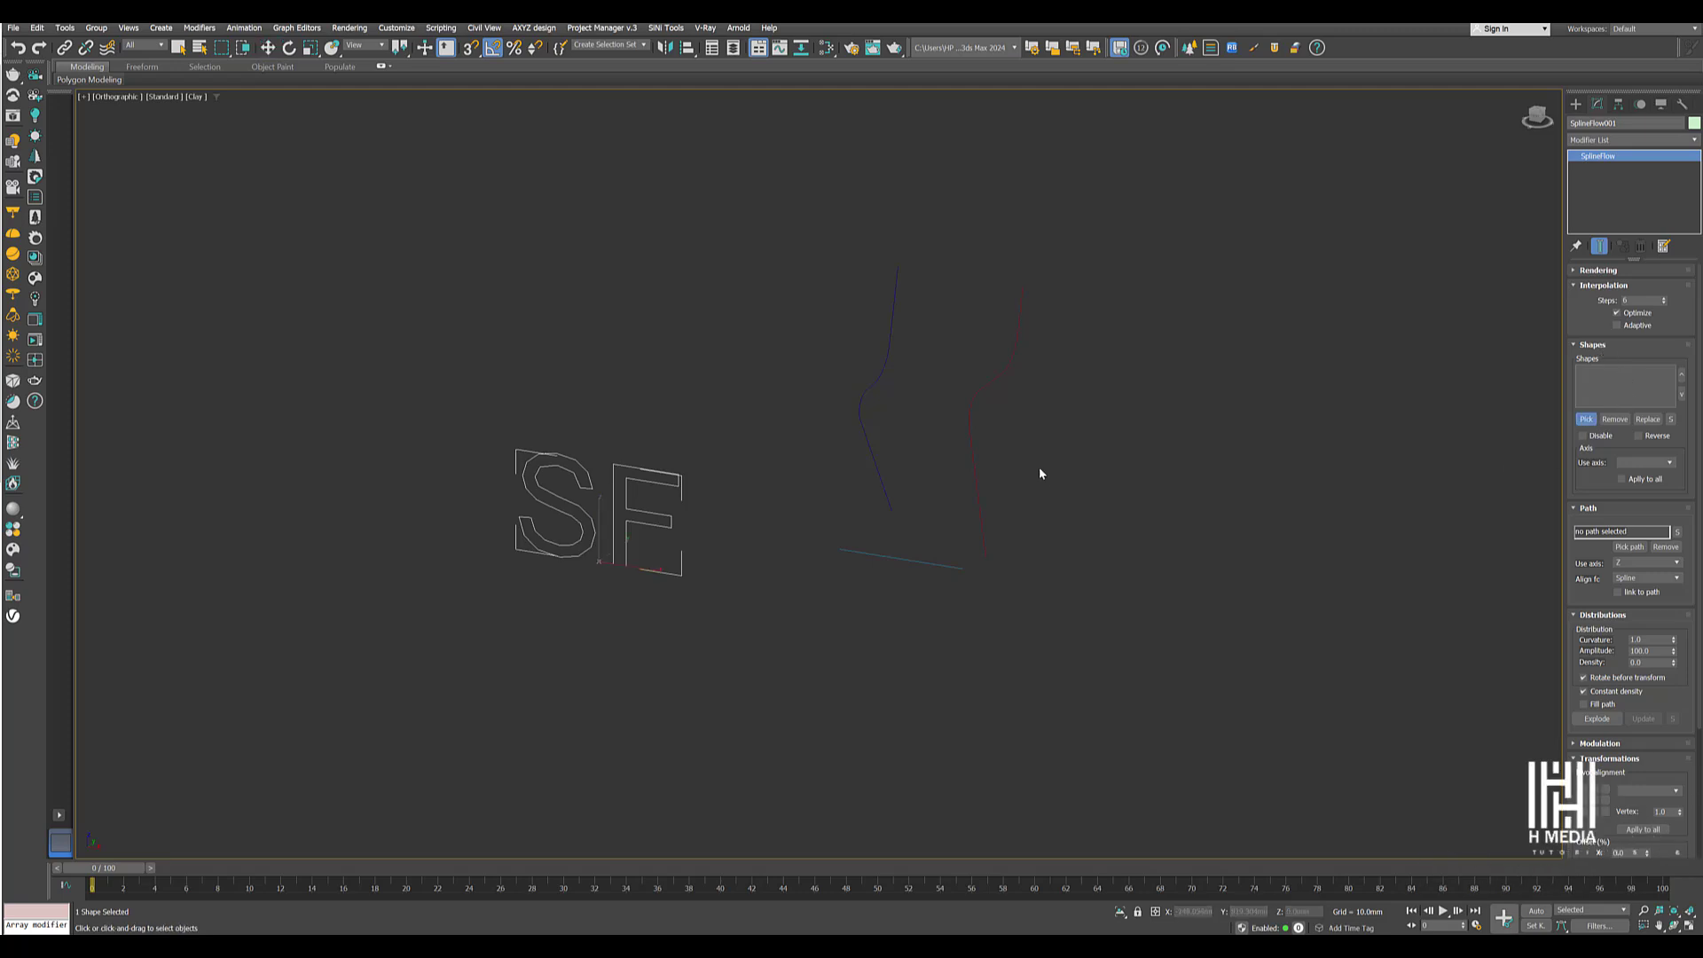
click(981, 384)
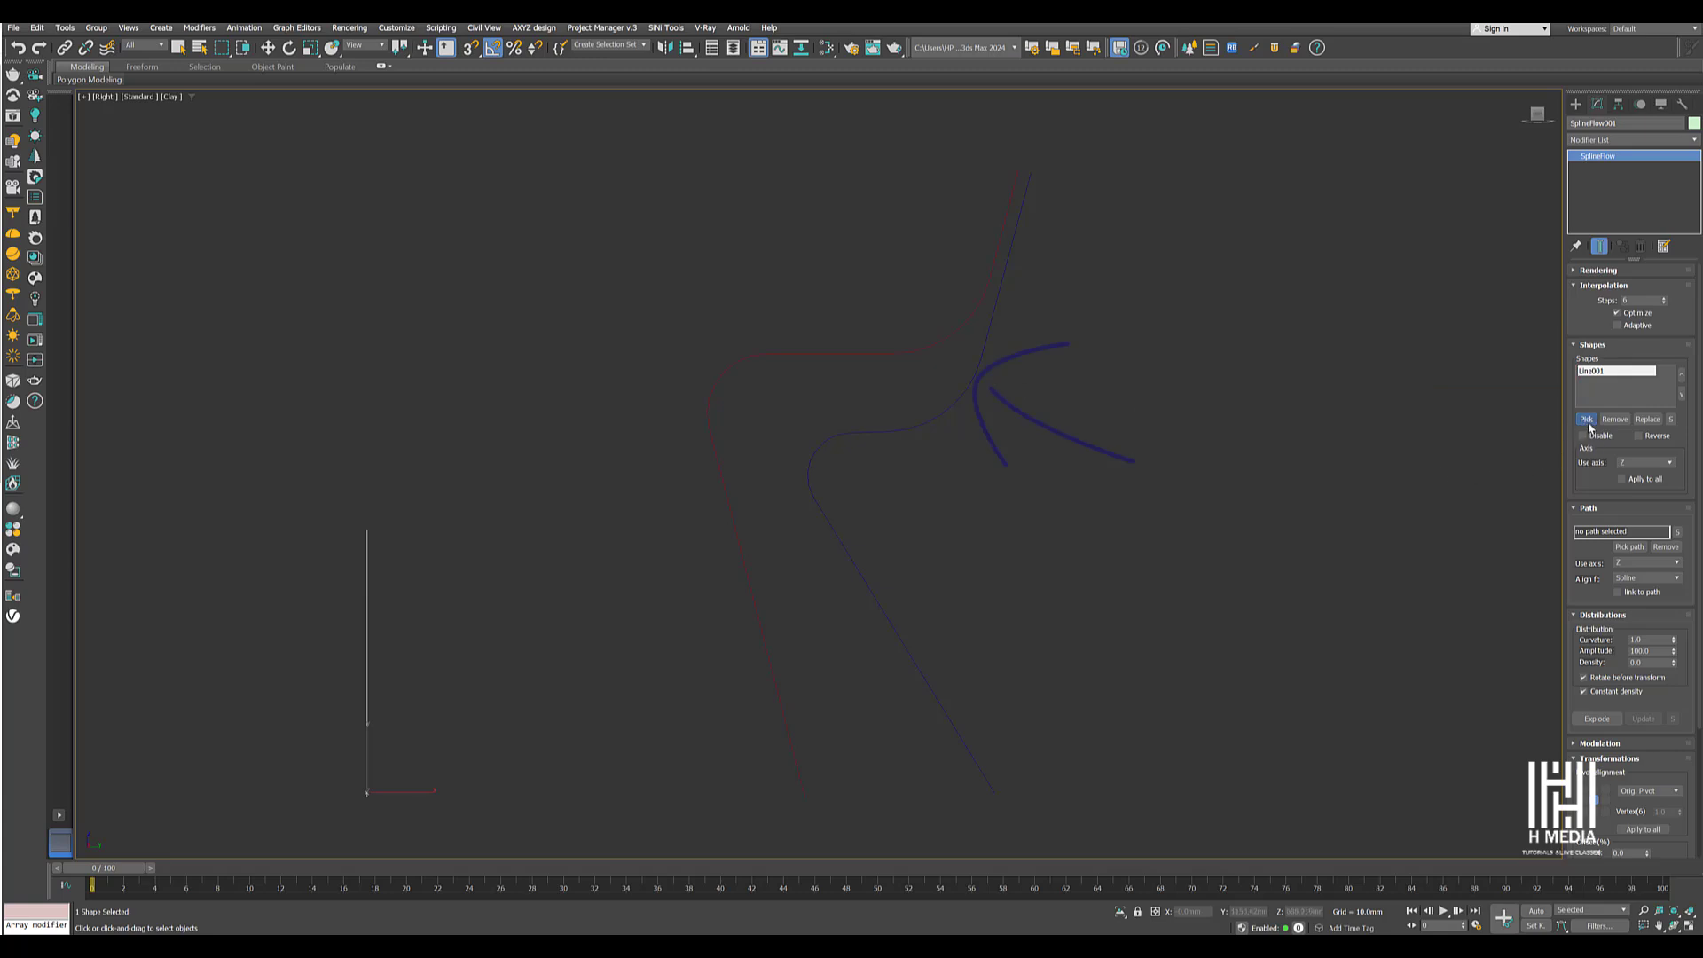
click(965, 388)
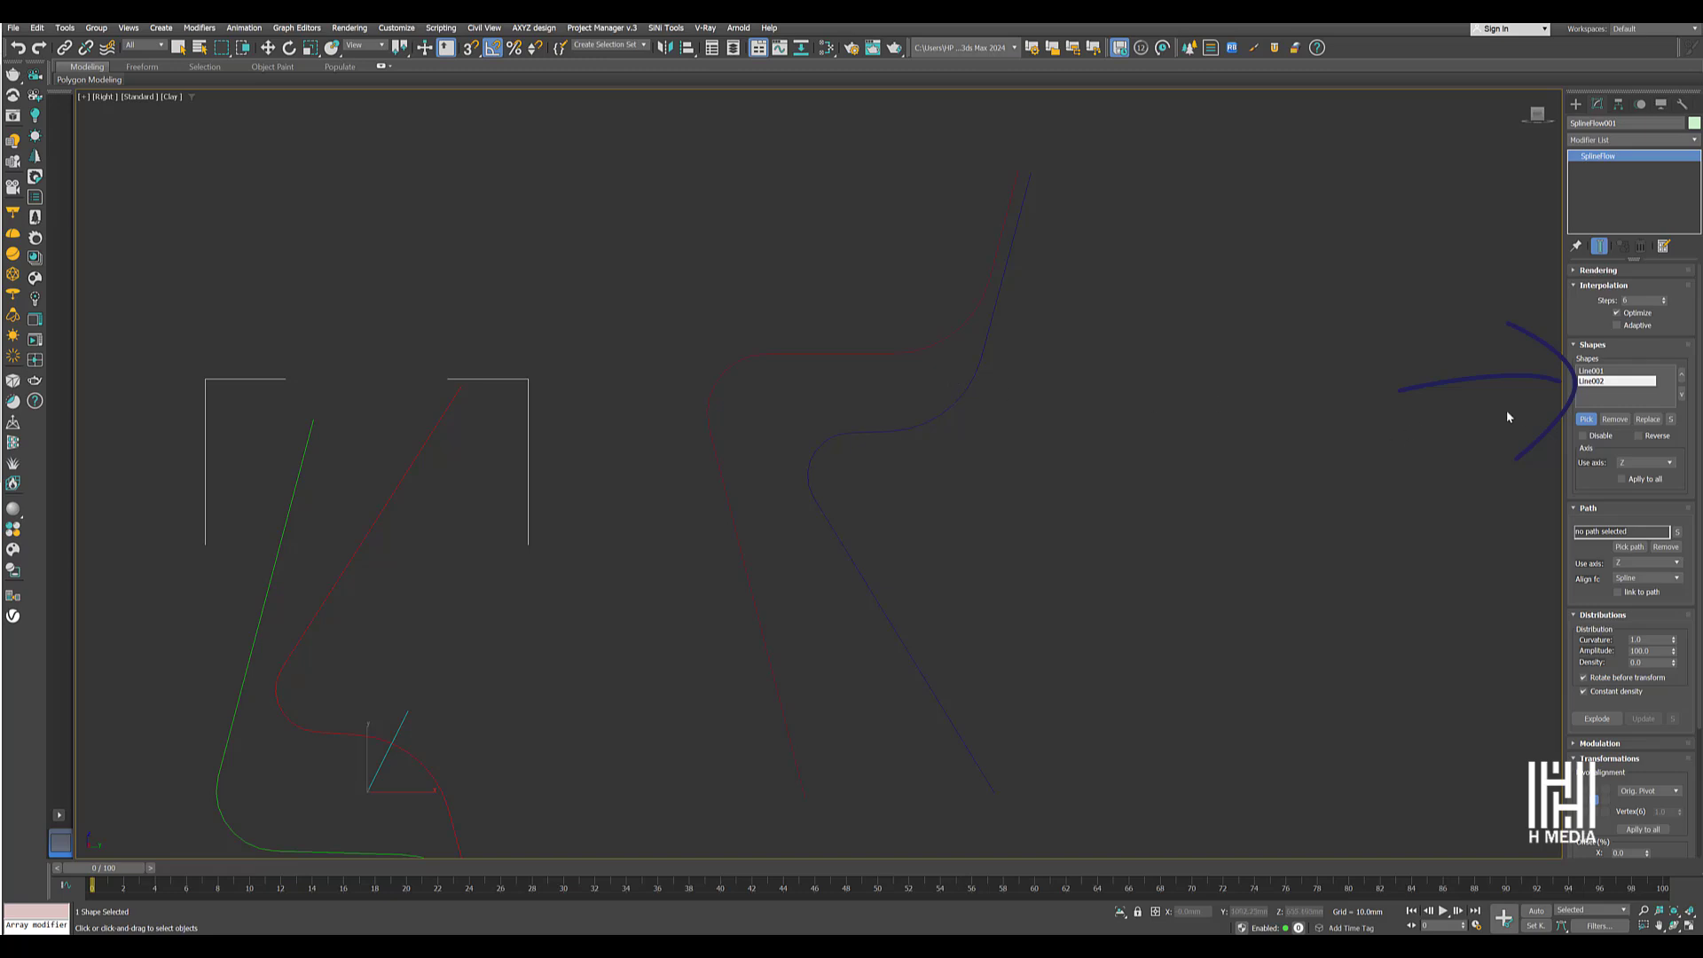
scroll(1070, 470, down, 5)
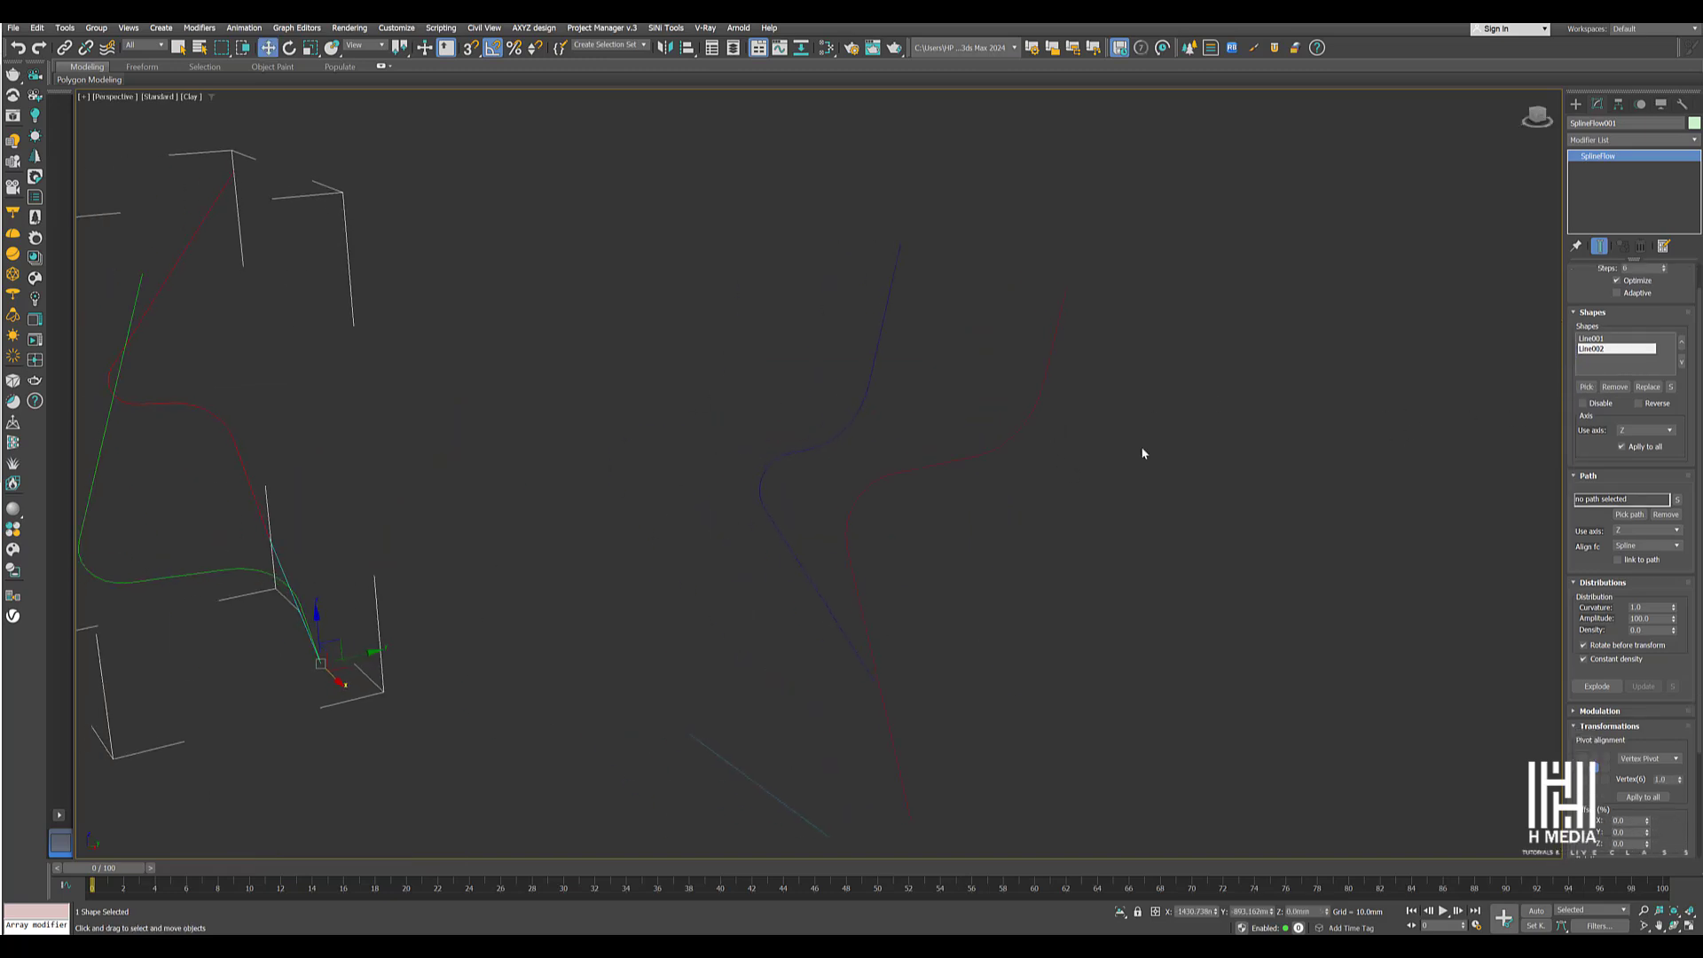
click(1596, 389)
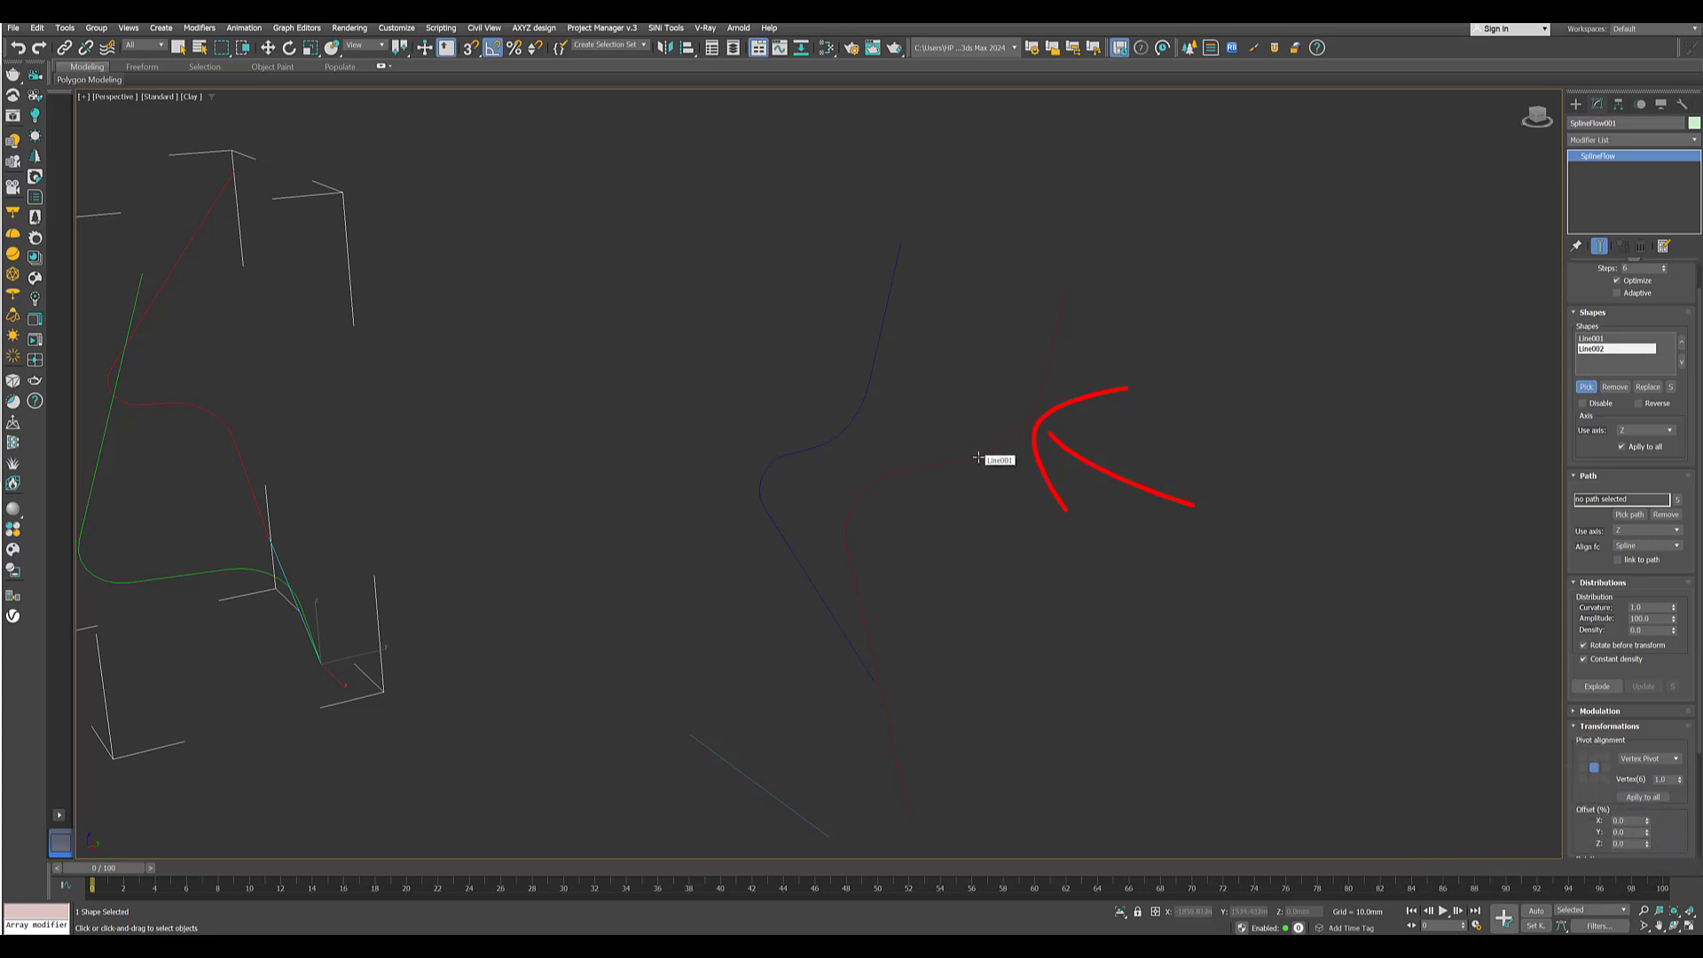
click(979, 458)
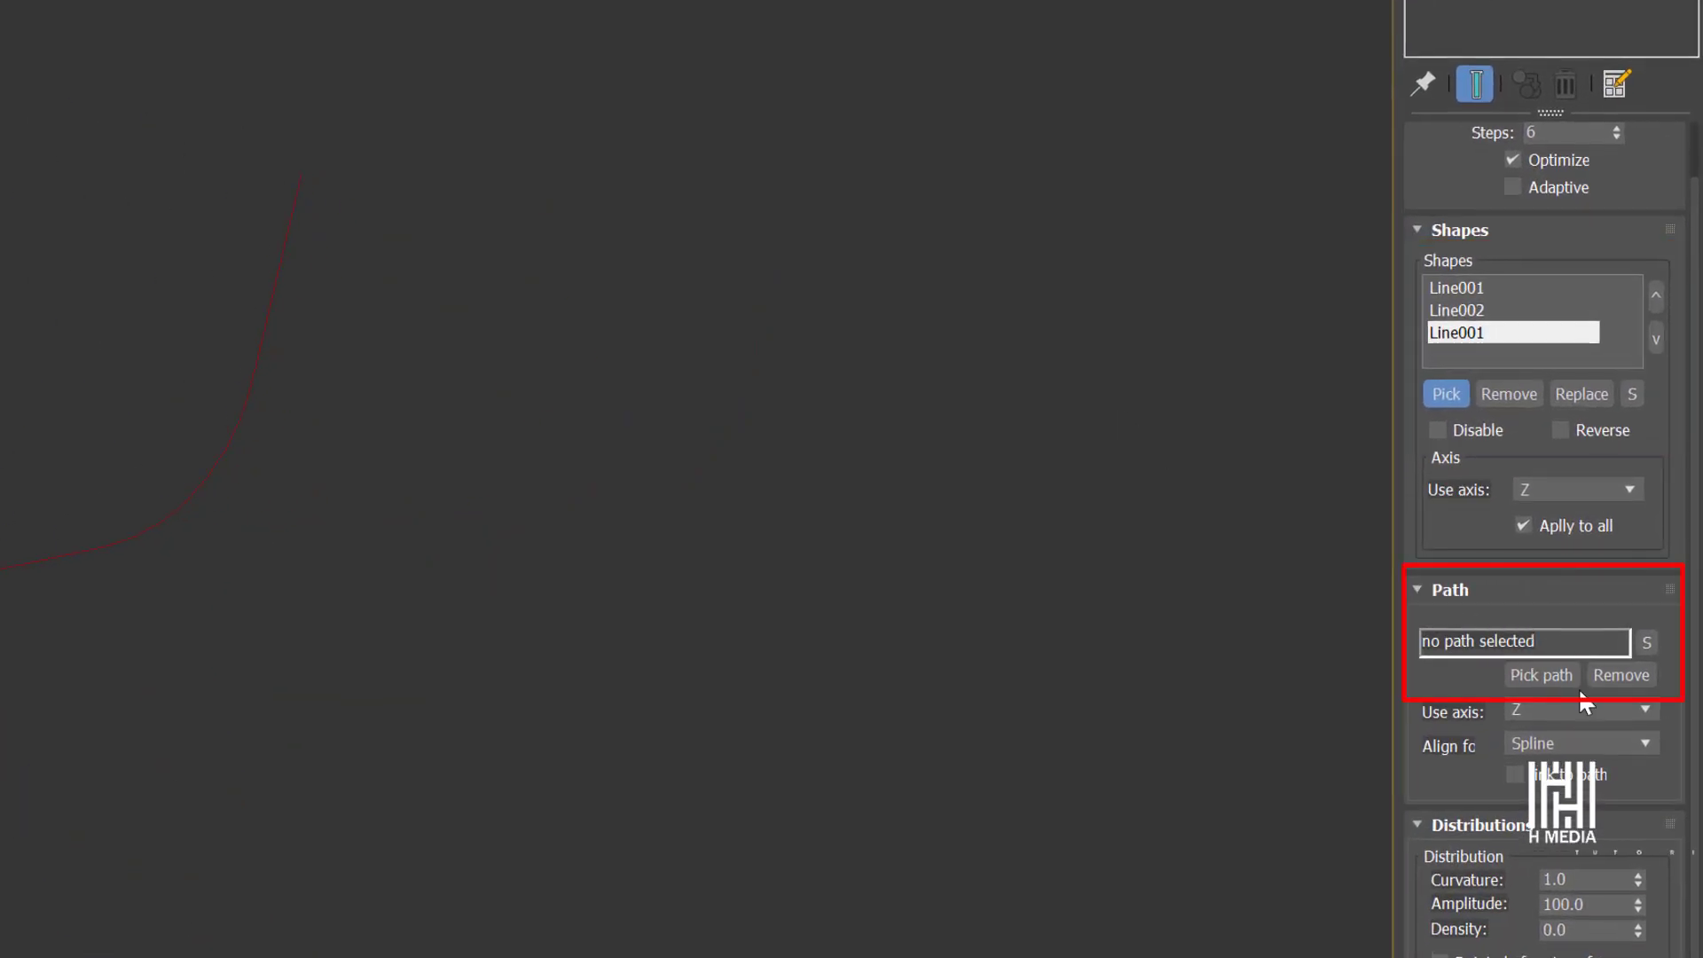
Assign the straight line Line003 as the path of the SplineFlow object.
click(1536, 675)
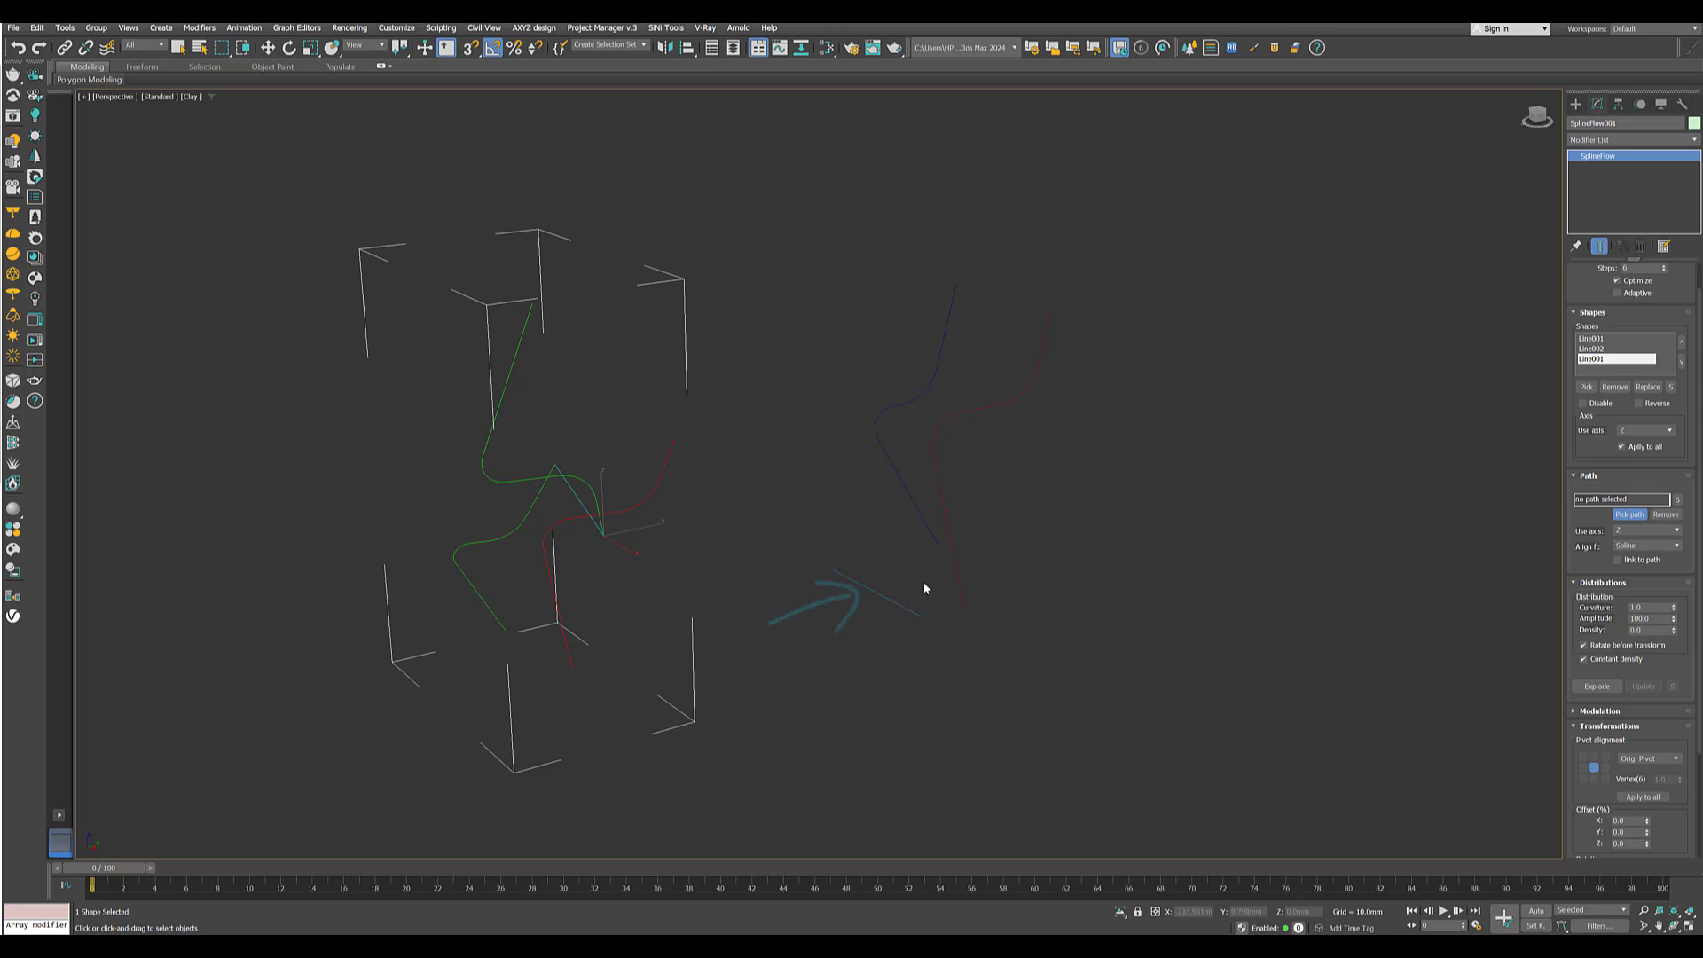
scroll(862, 581, up, 5)
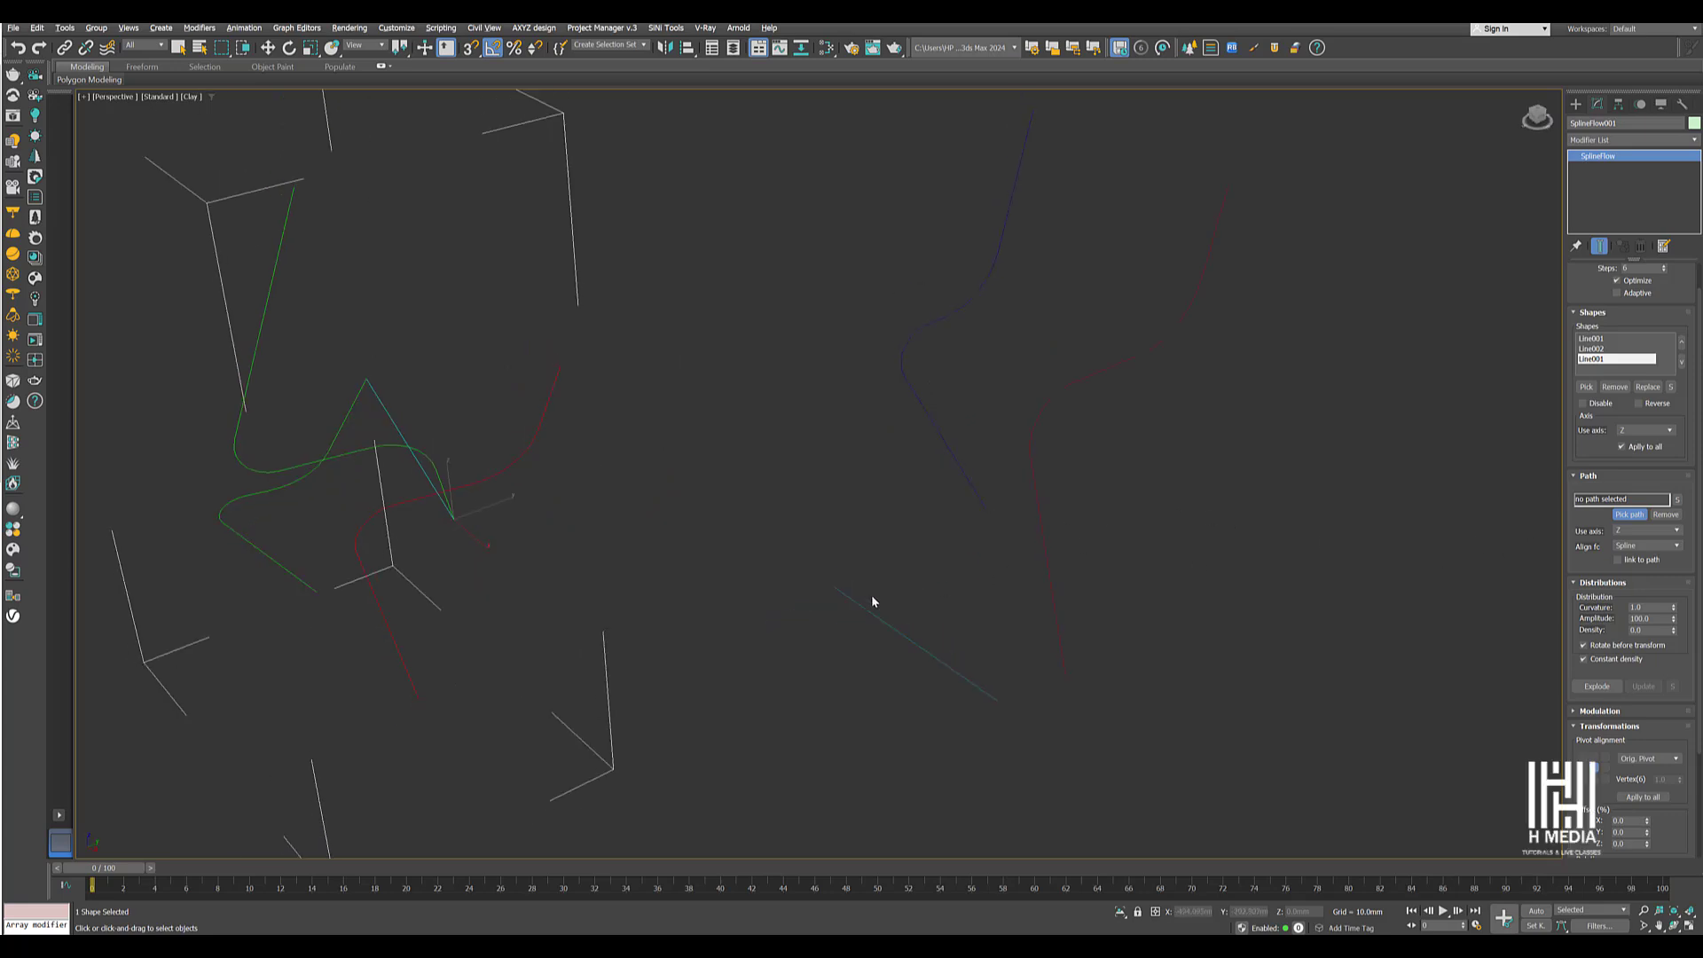
click(872, 556)
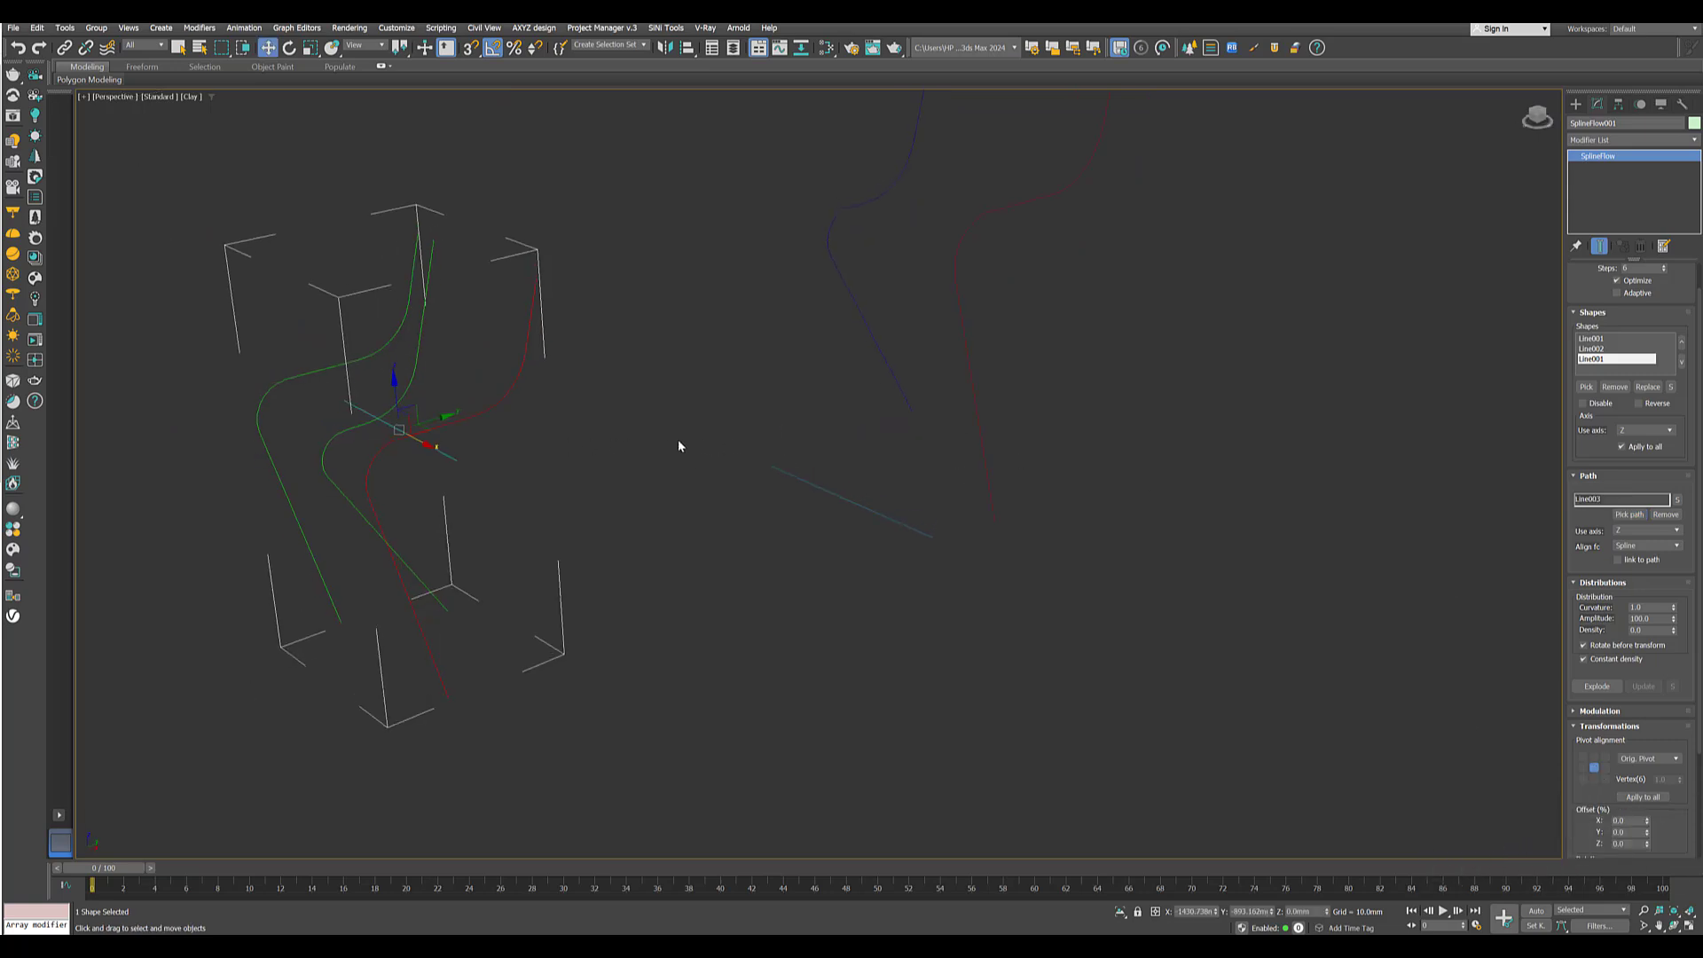
mouse_move(779, 443)
middle_down()
mouse_move(859, 469)
mouse_move(786, 454)
mouse_move(785, 434)
middle_up()
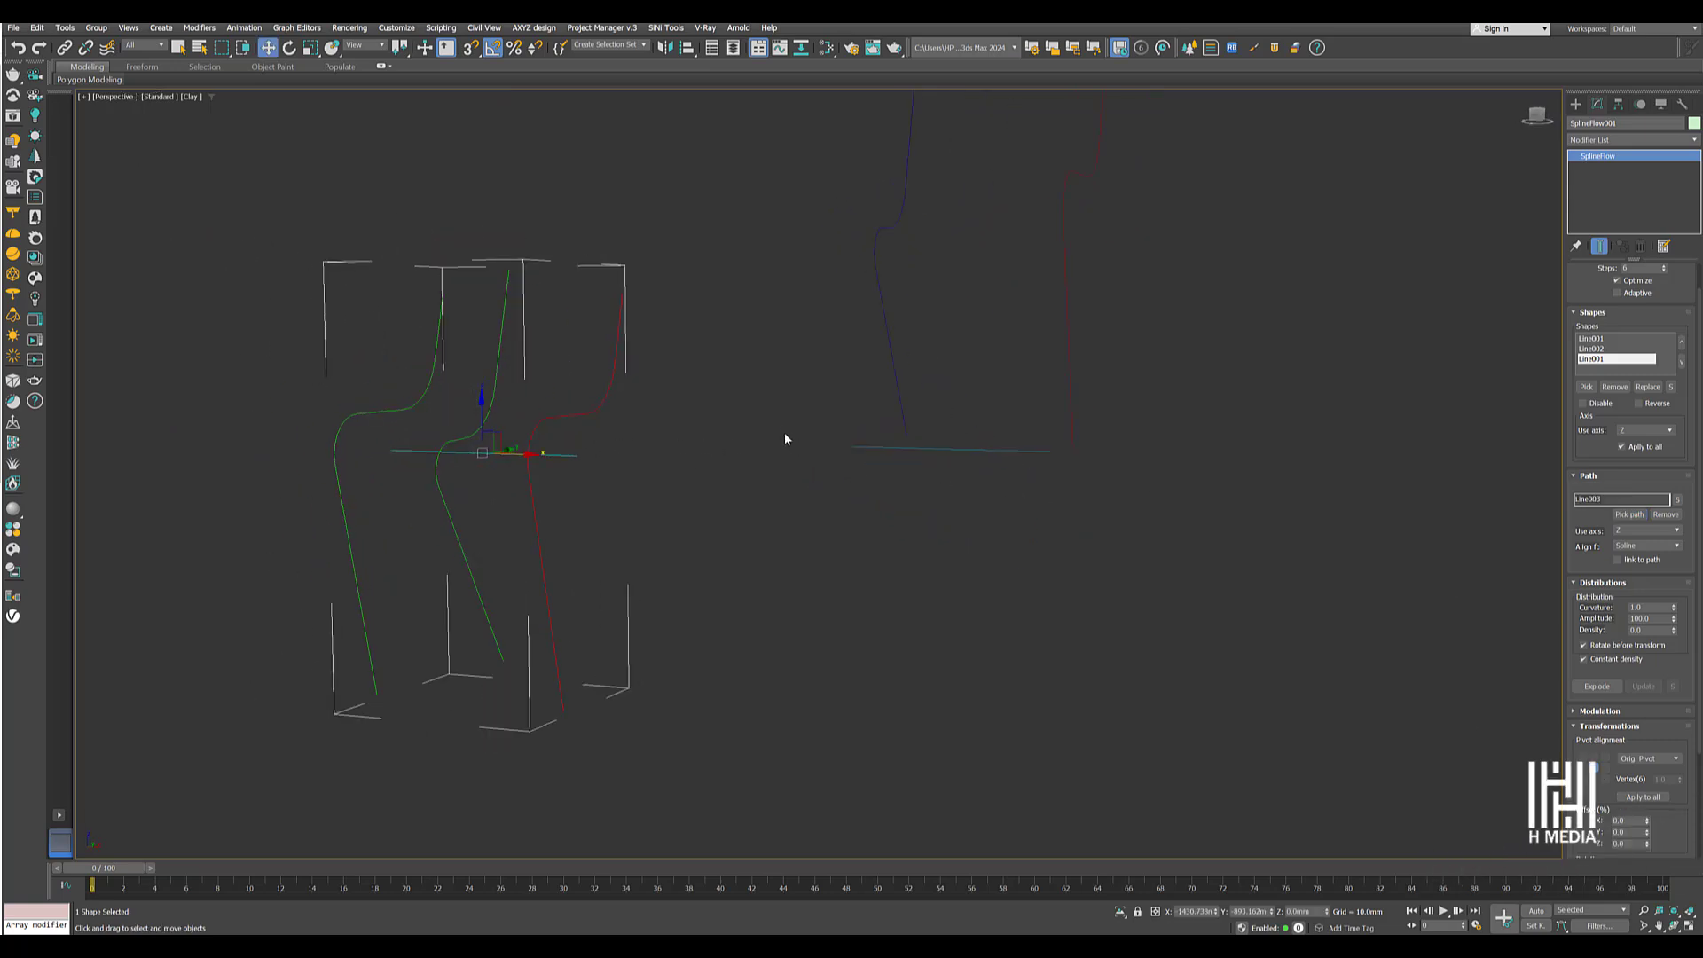
middle_drag(657, 399, 734, 392)
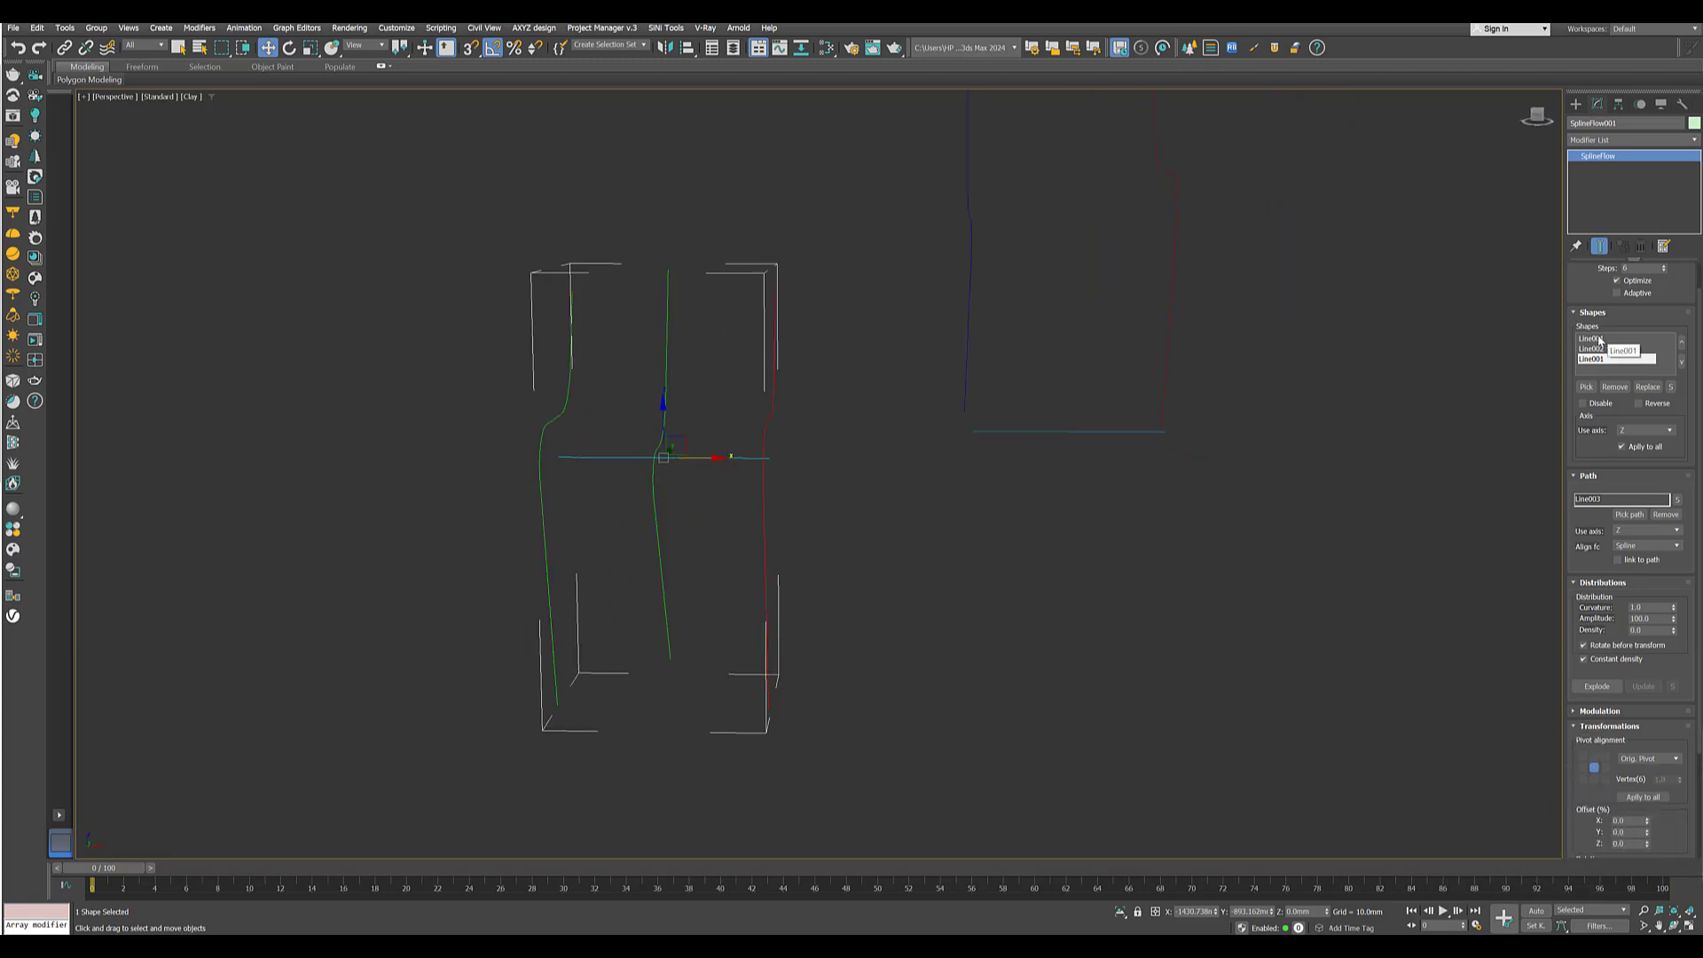
Highlight the first and second SplineFlow shapes in turn to identify which curve each entry controls, ending on the first Line001.
click(1600, 340)
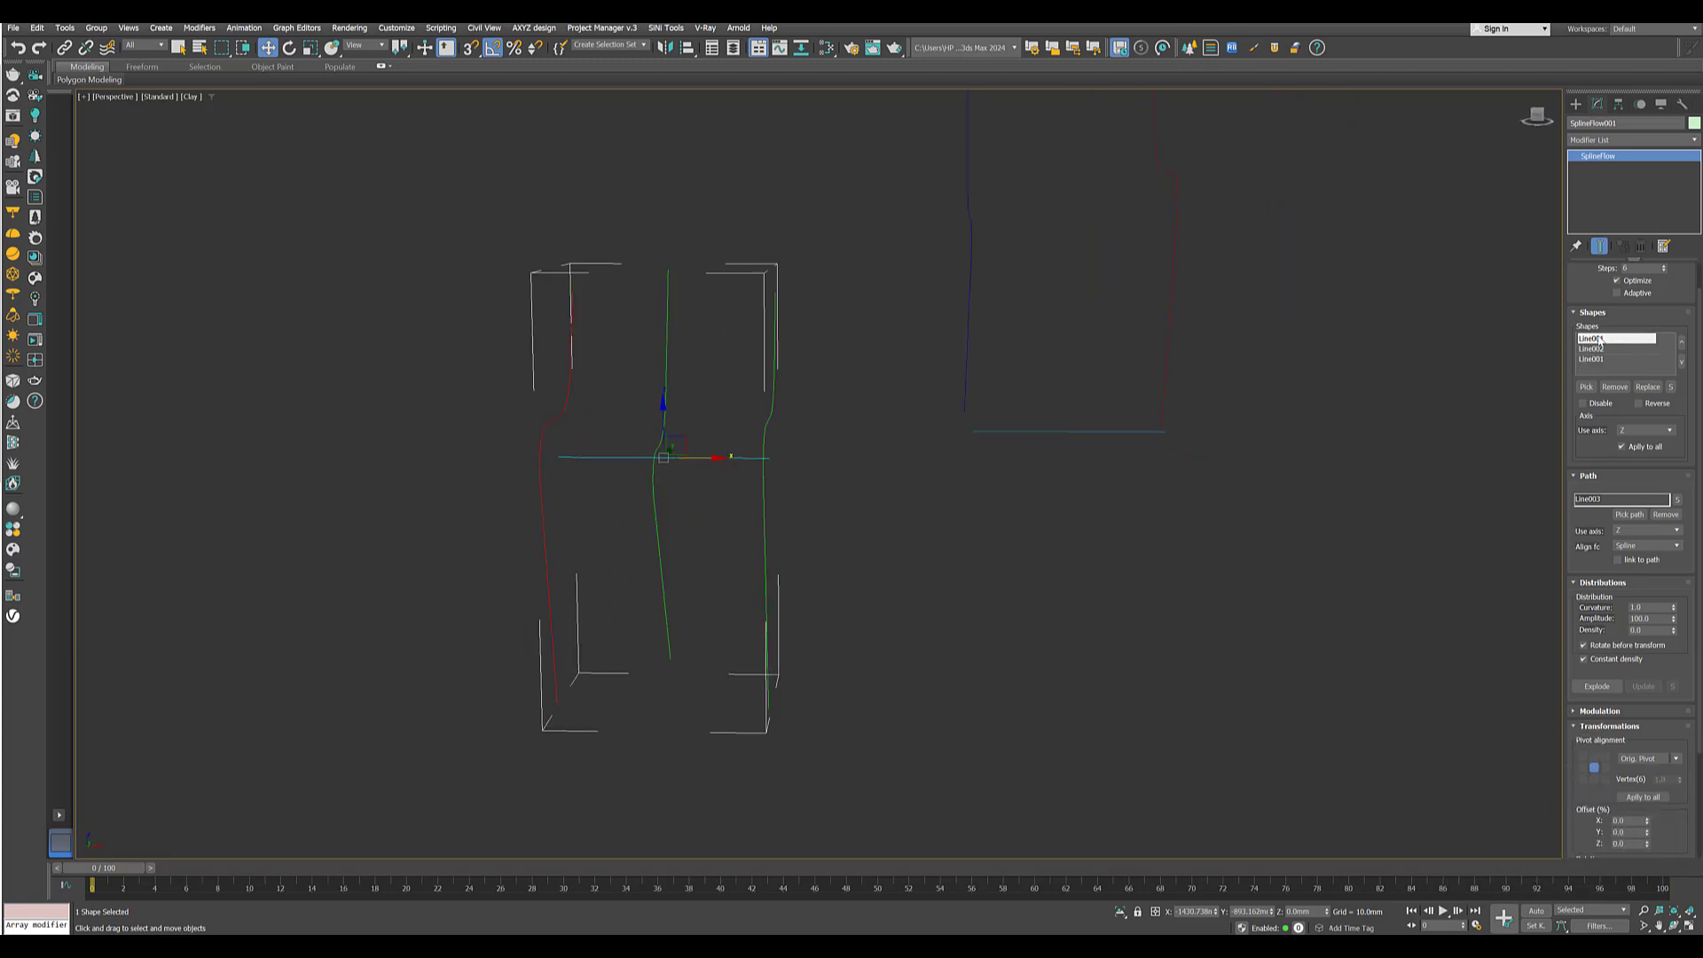
click(1597, 349)
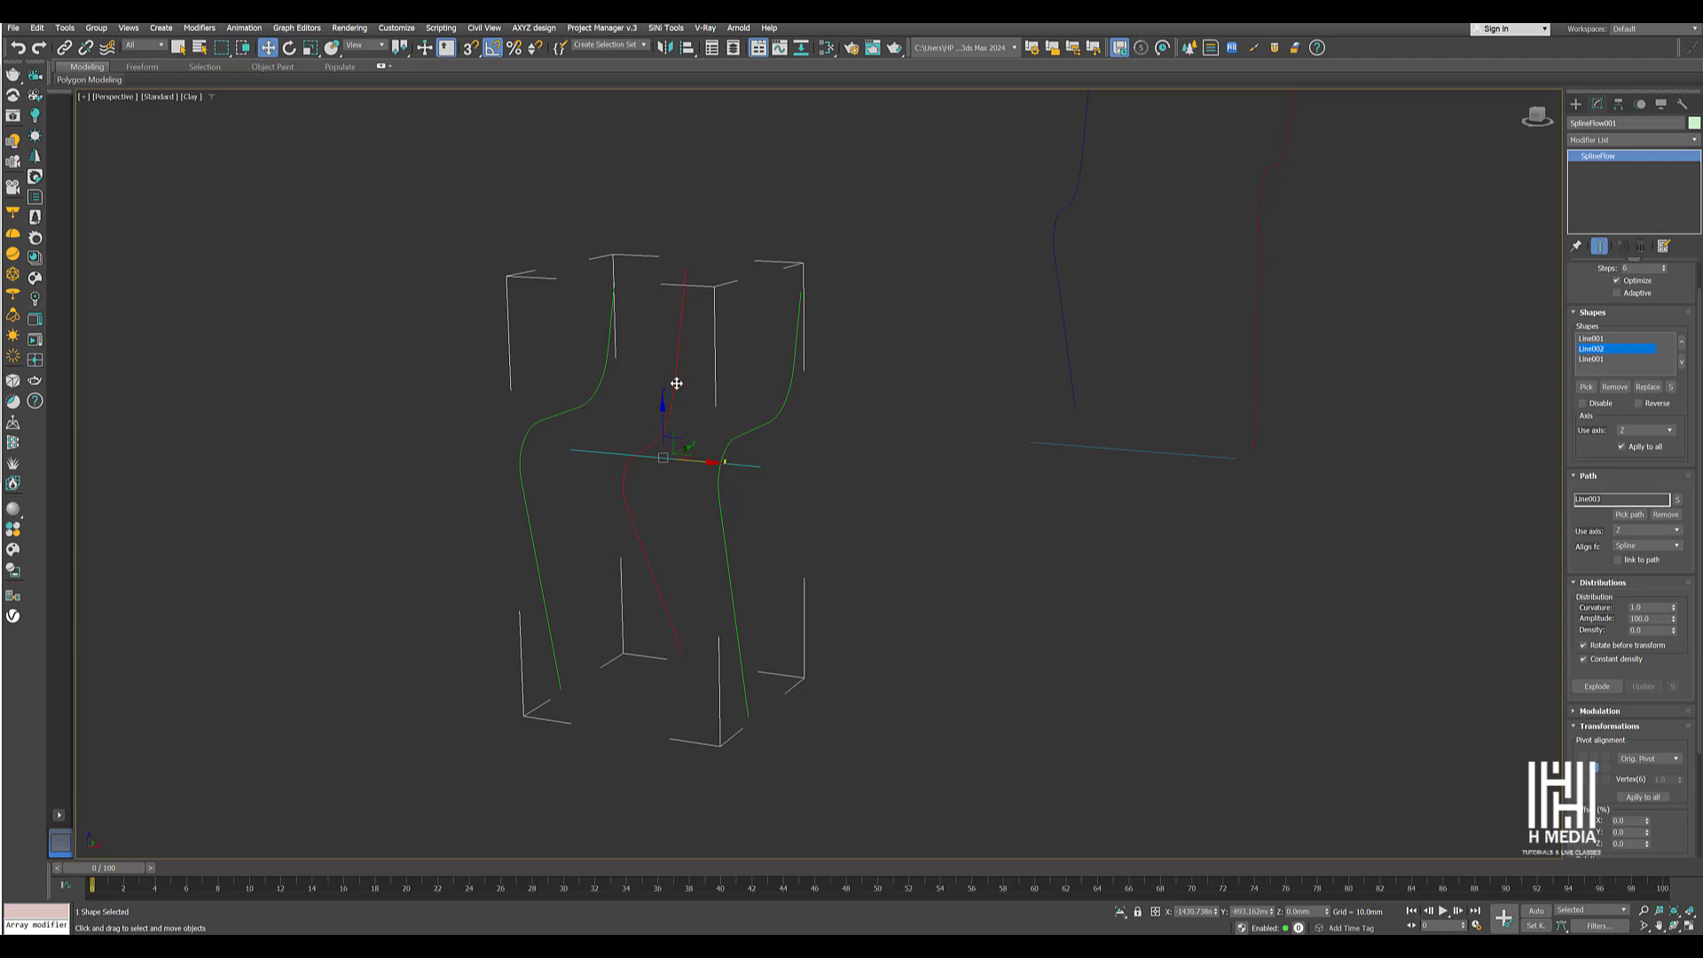
click(1597, 338)
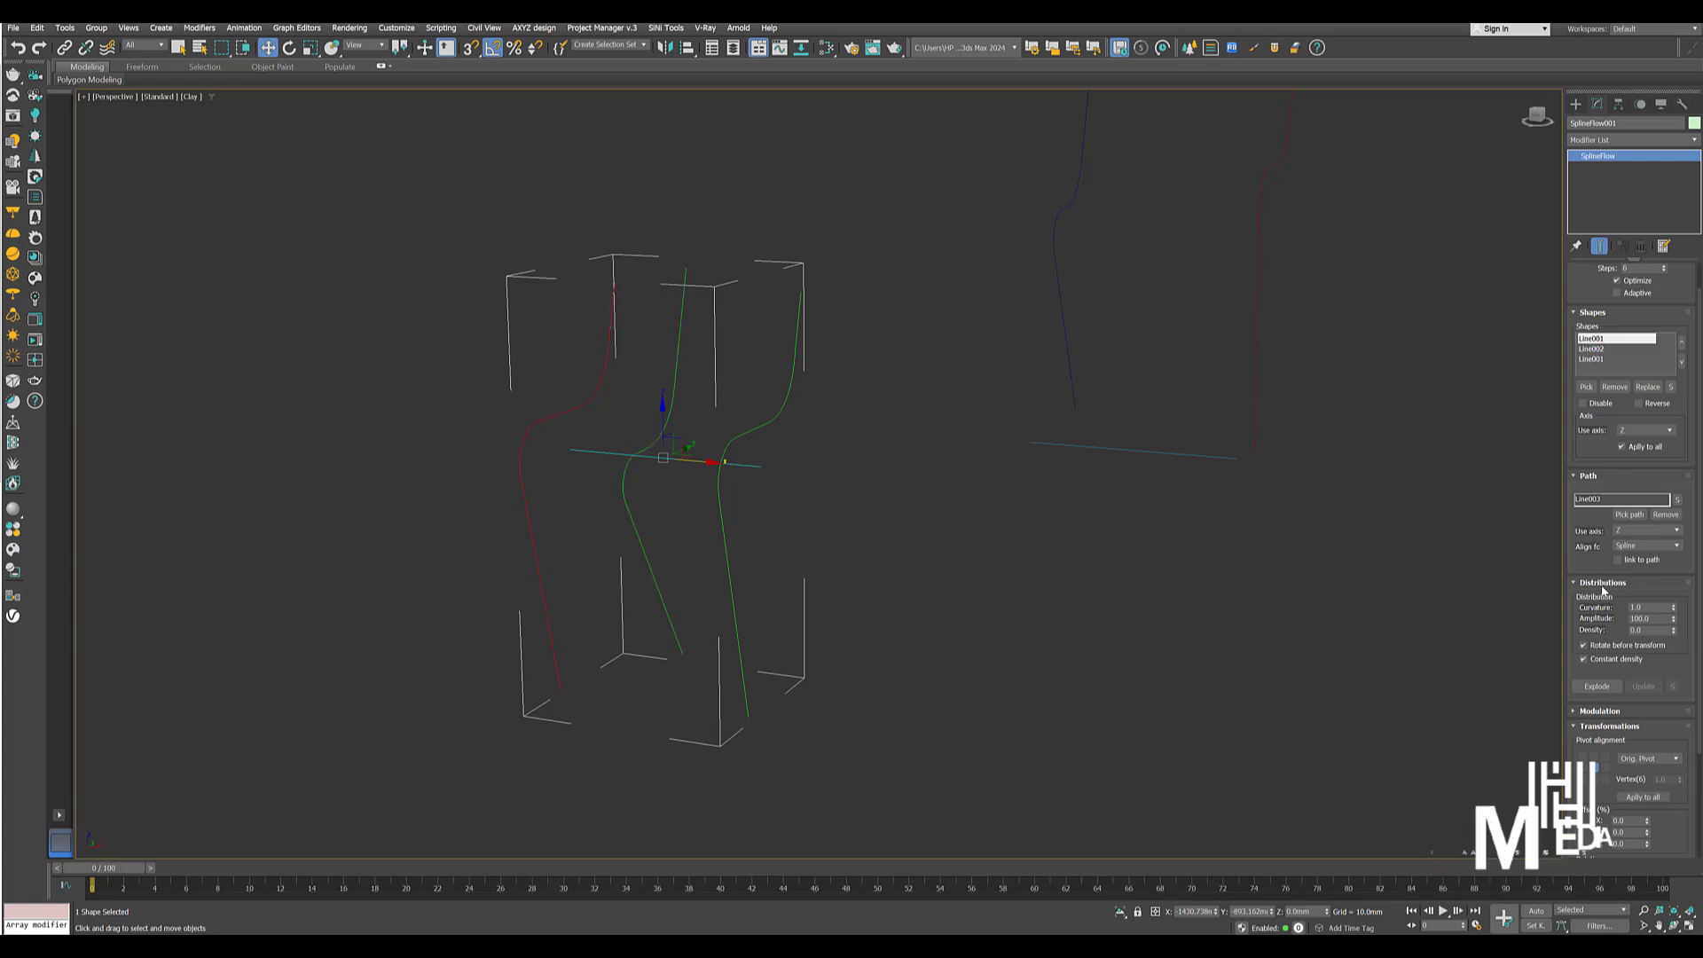
Set the pivot alignment to Pivot Align with the upper-left anchor point and apply it to all shapes.
scroll(1597, 550, down, 2)
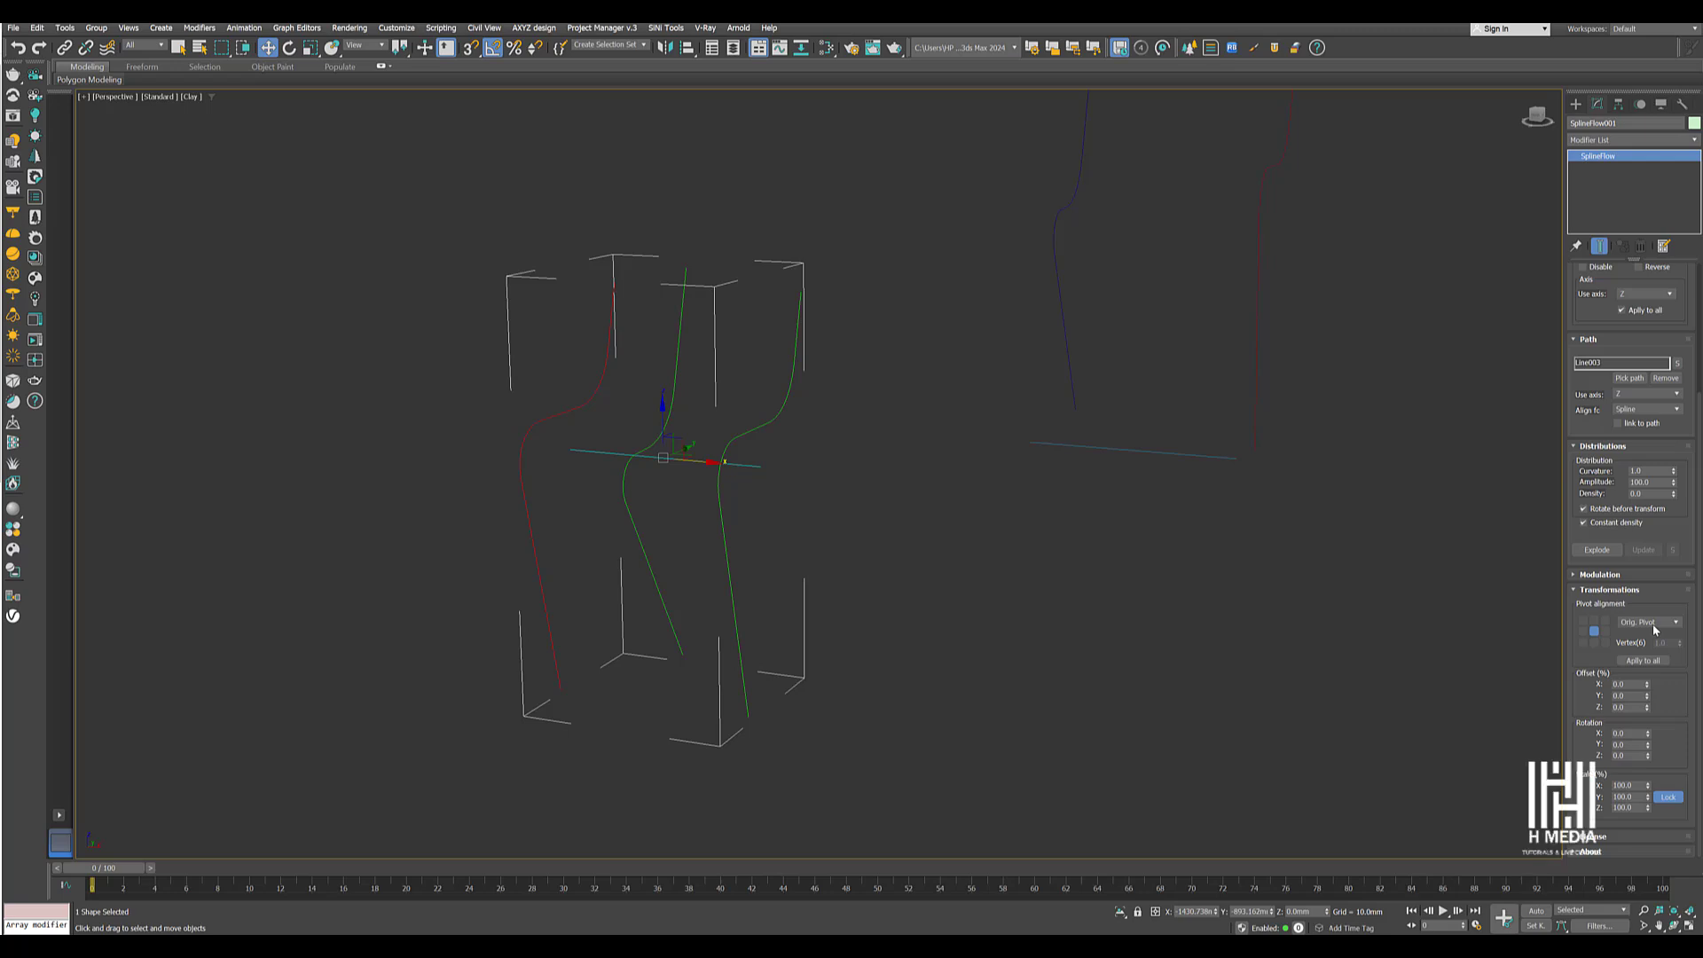
click(1654, 627)
click(1652, 633)
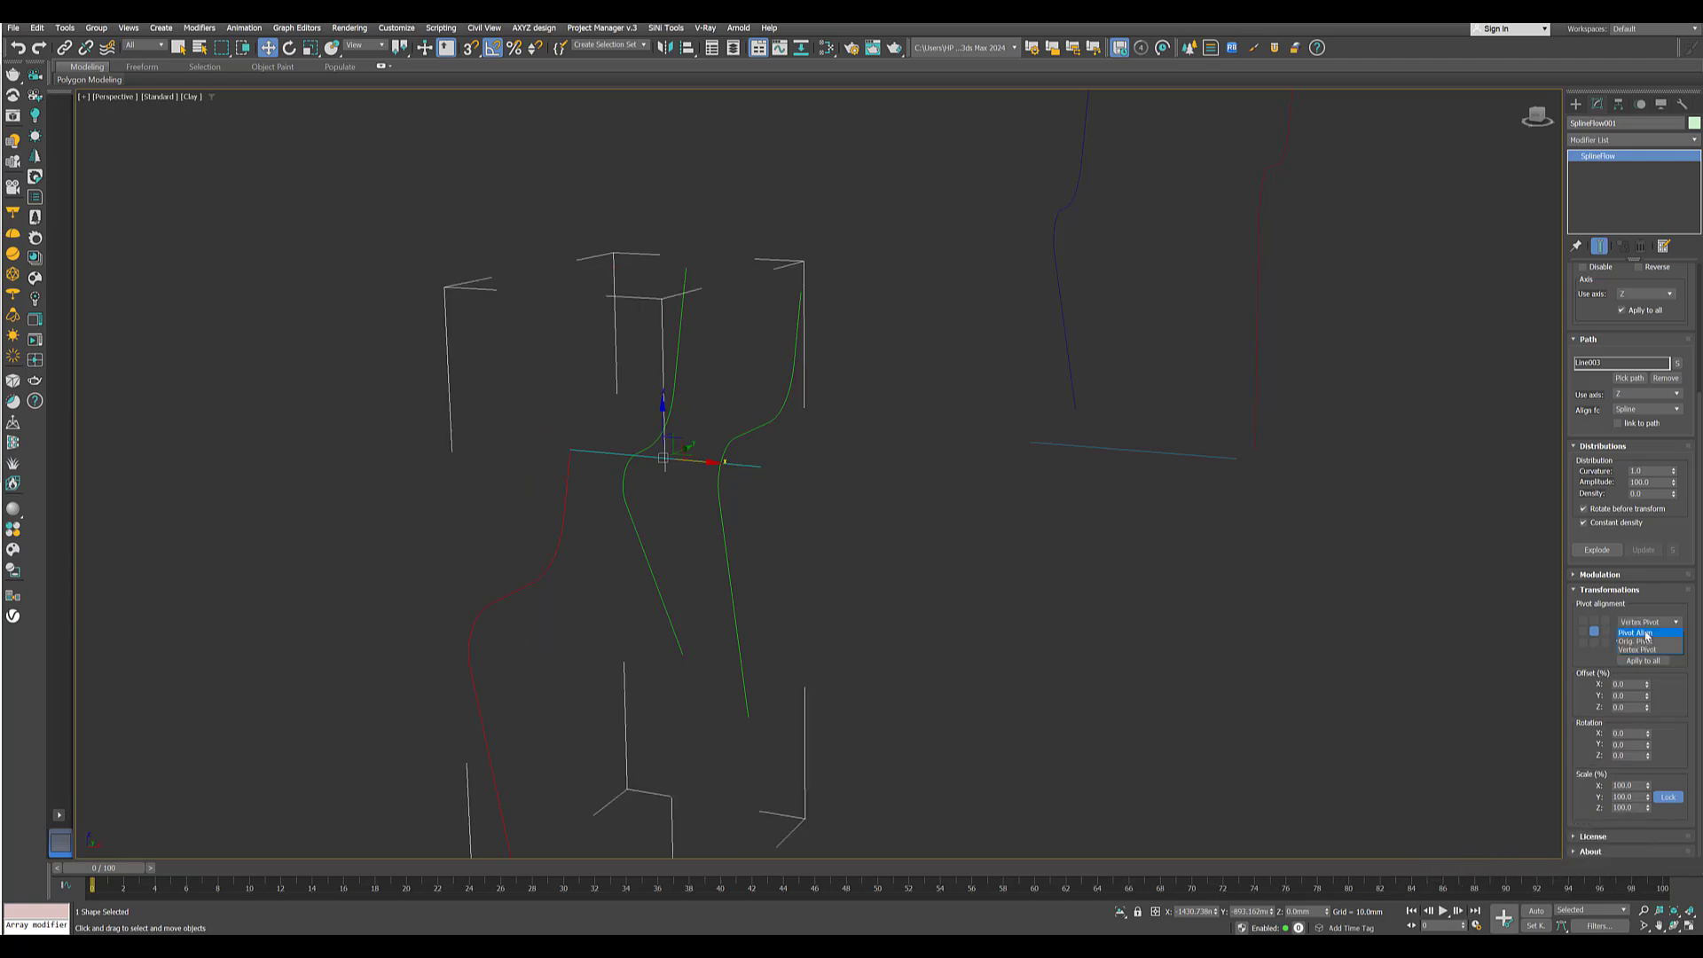
click(1606, 622)
click(1583, 621)
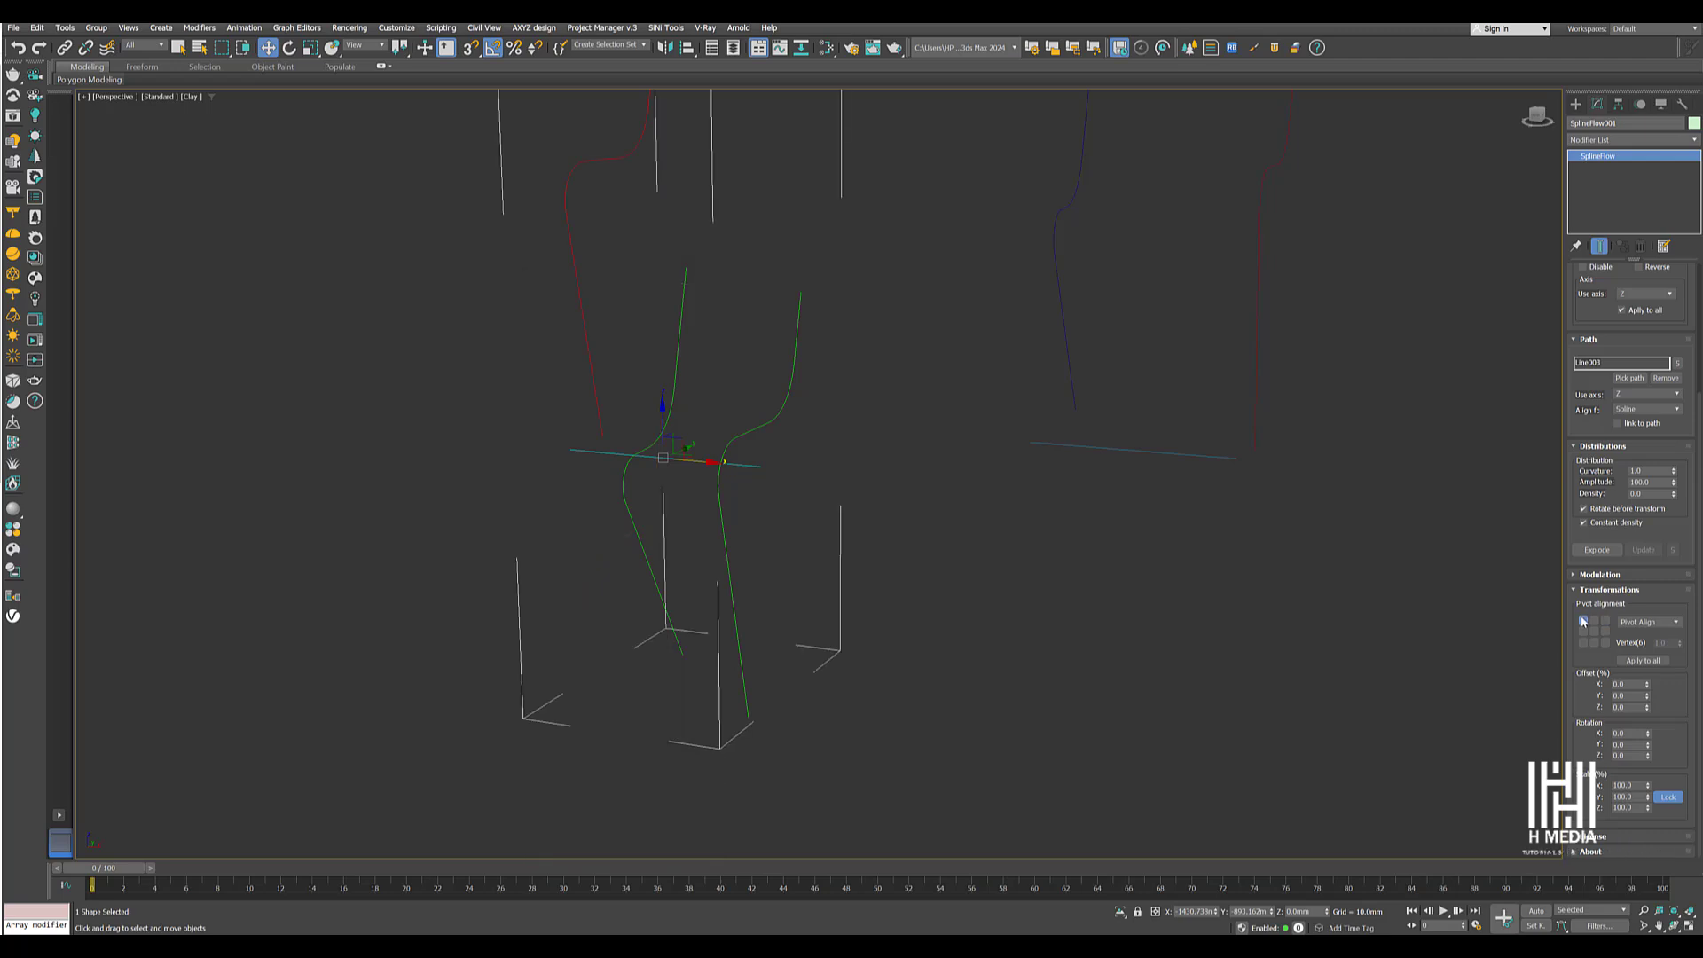
click(1643, 661)
middle_drag(670, 354, 652, 495)
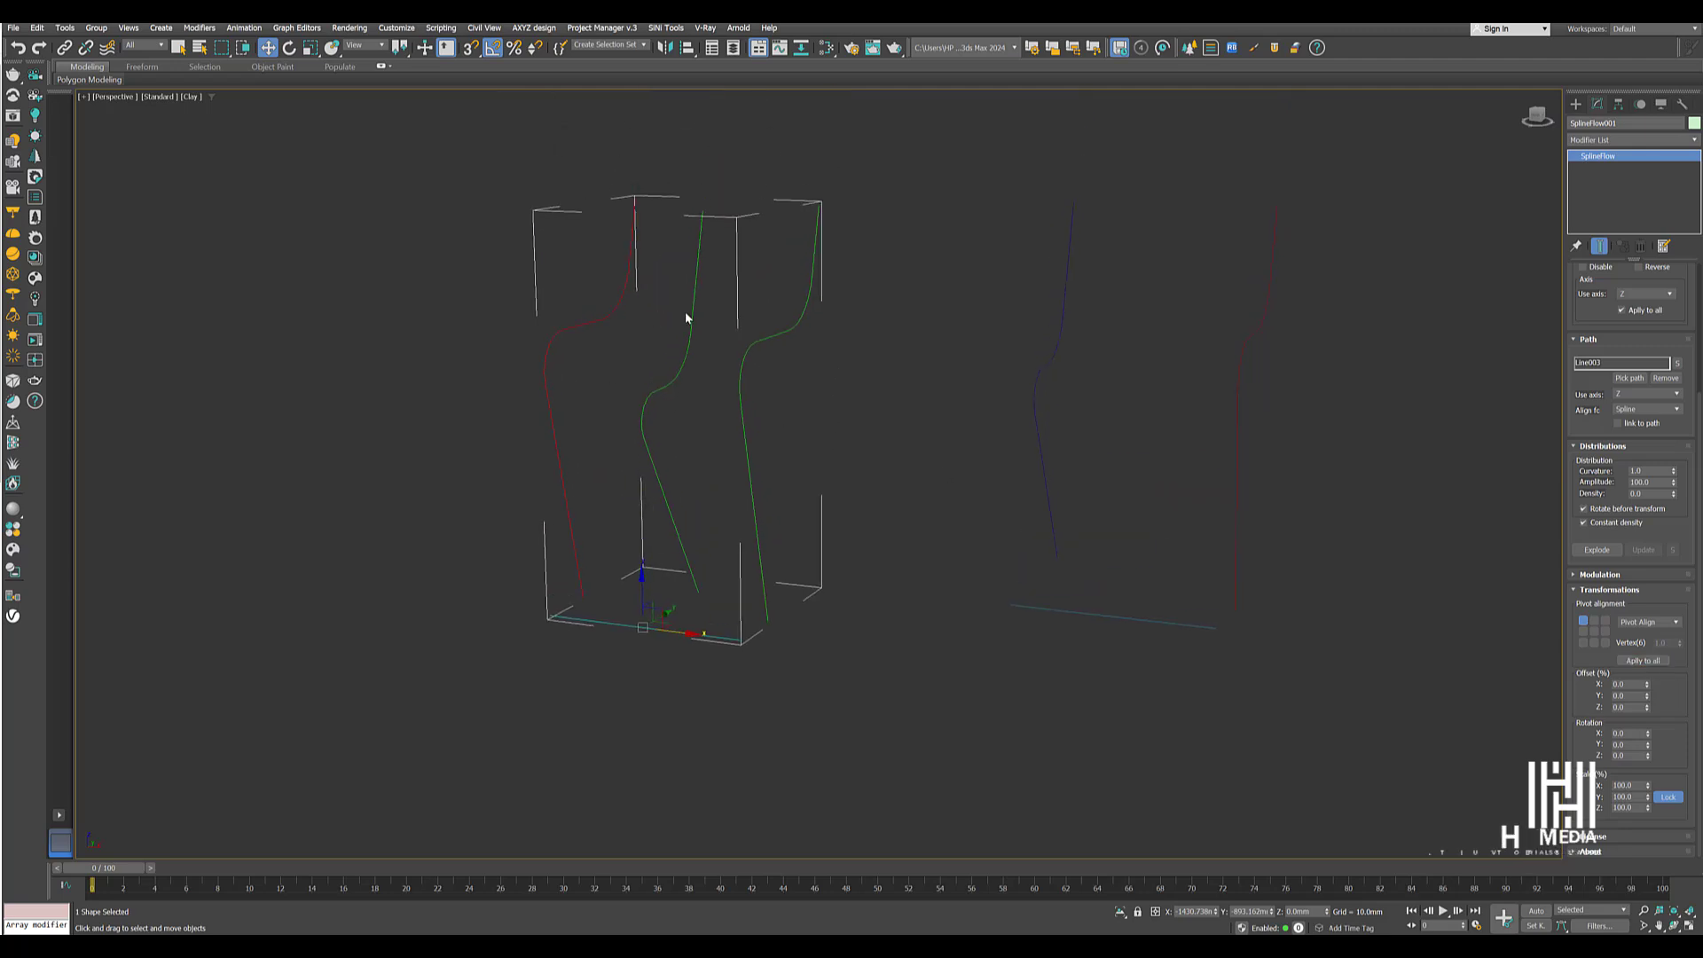
alt+middle_drag(685, 317, 645, 278)
alt+middle_drag(784, 318, 737, 348)
Change the pivot alignment to Vertex Pivot and apply it to all SplineFlow shapes.
click(1649, 622)
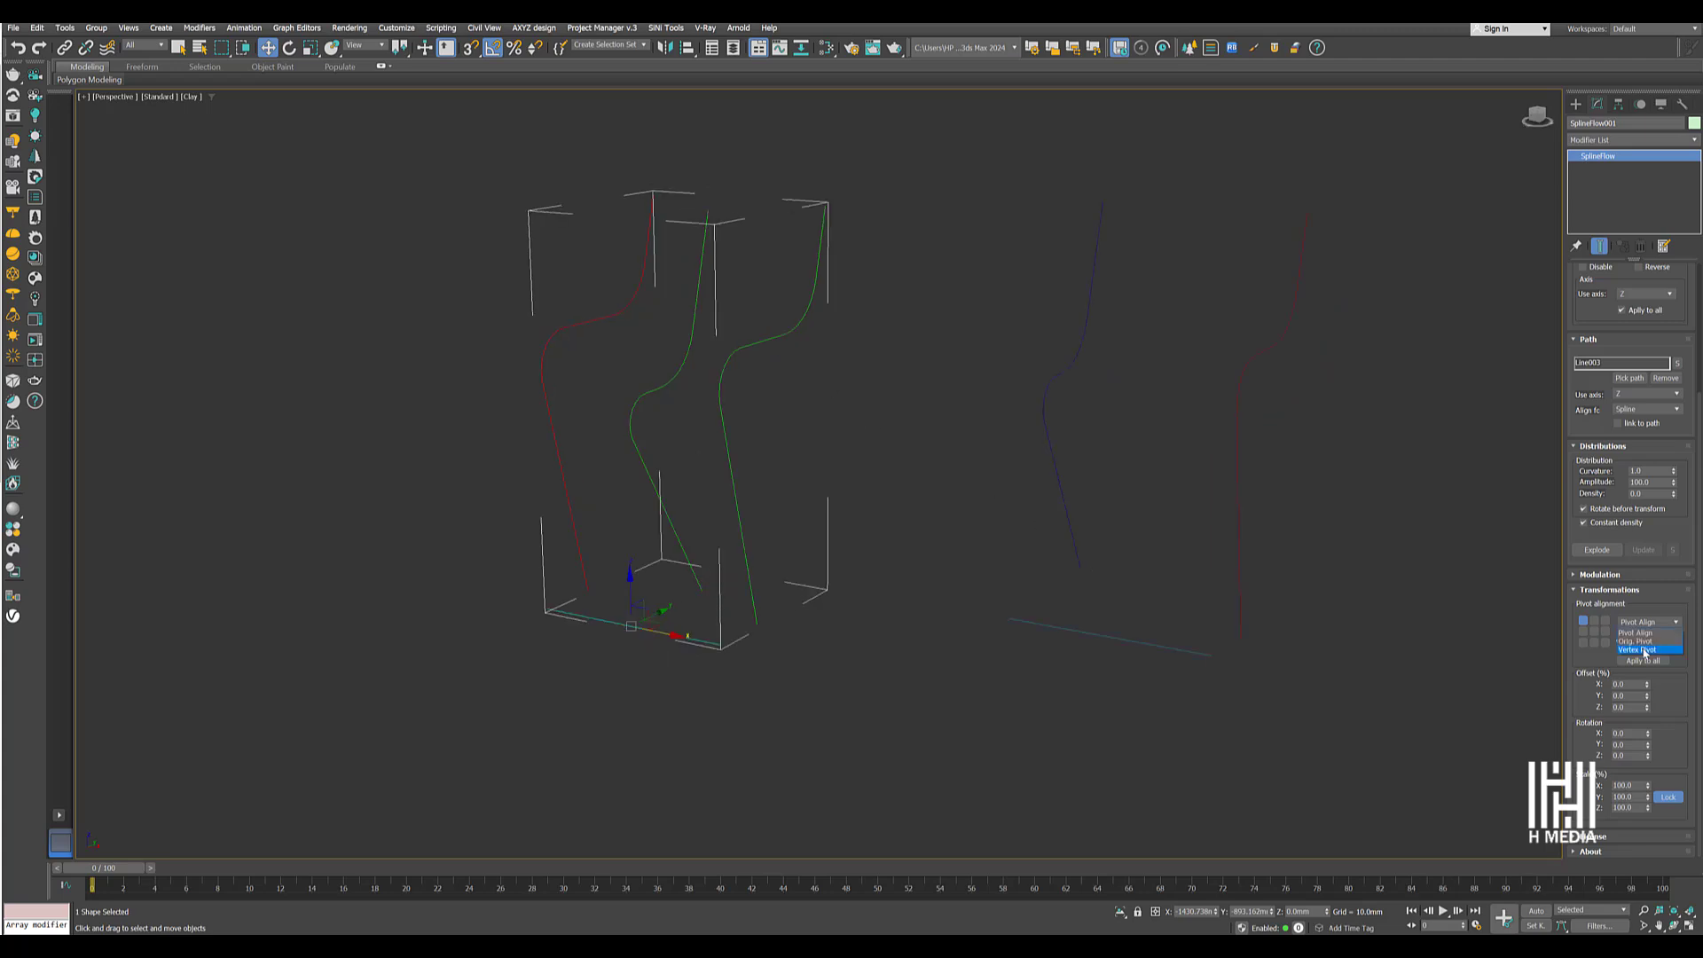
click(1646, 650)
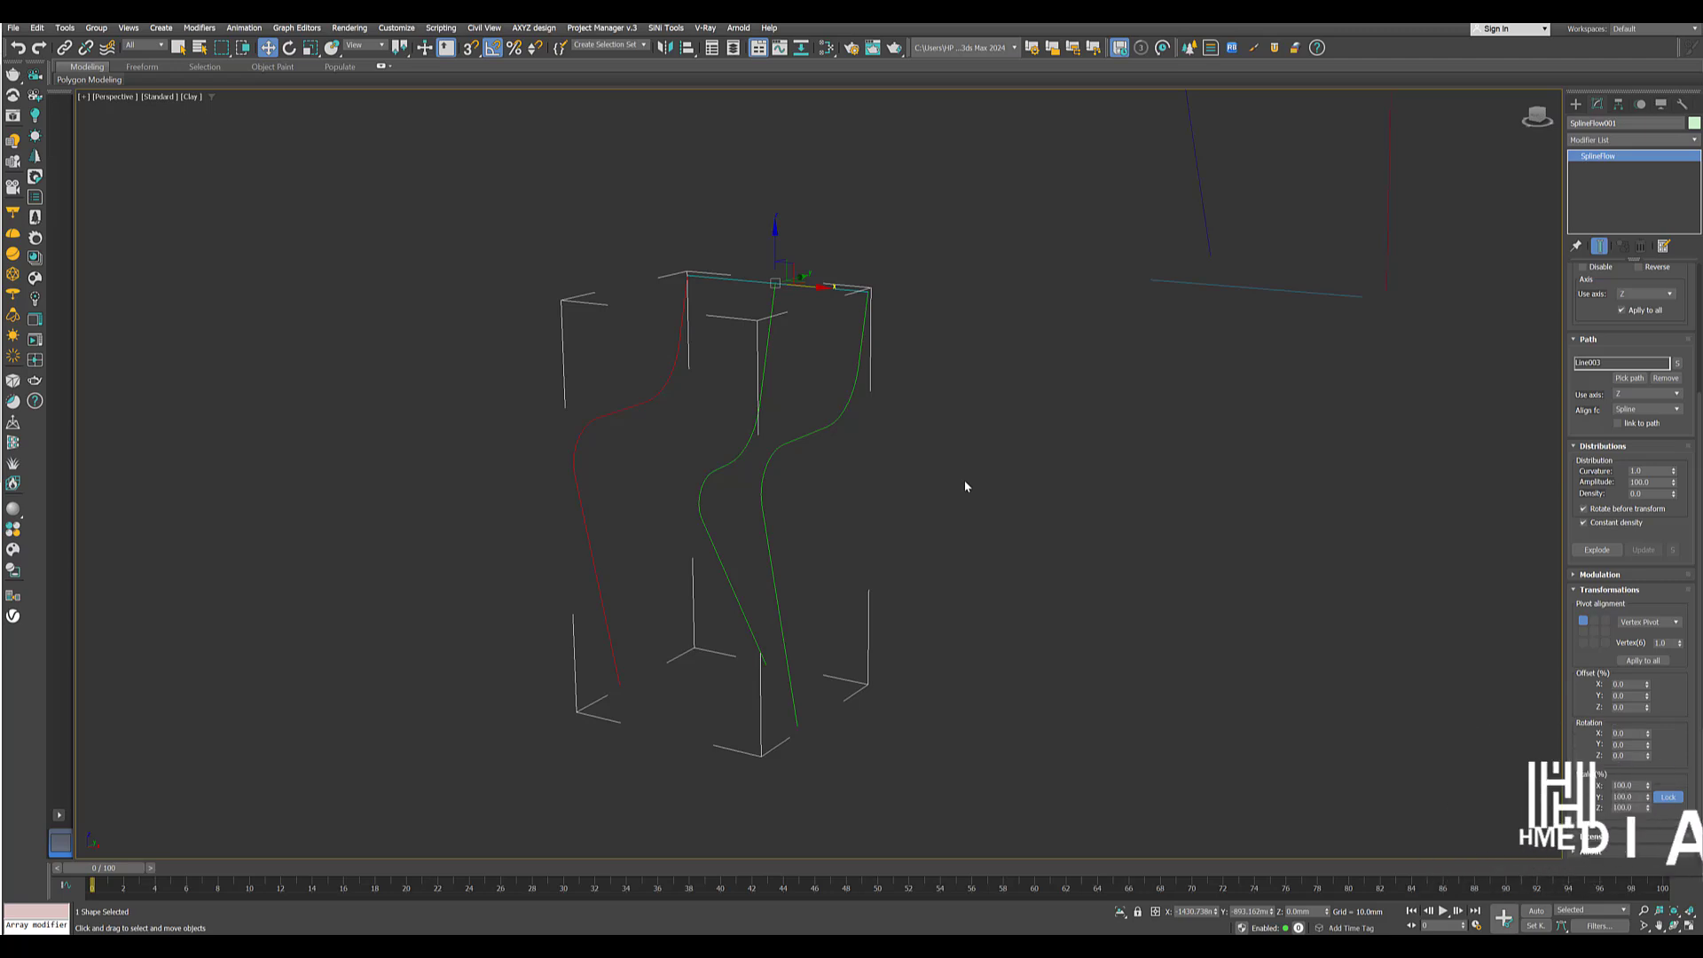
scroll(745, 288, up, 5)
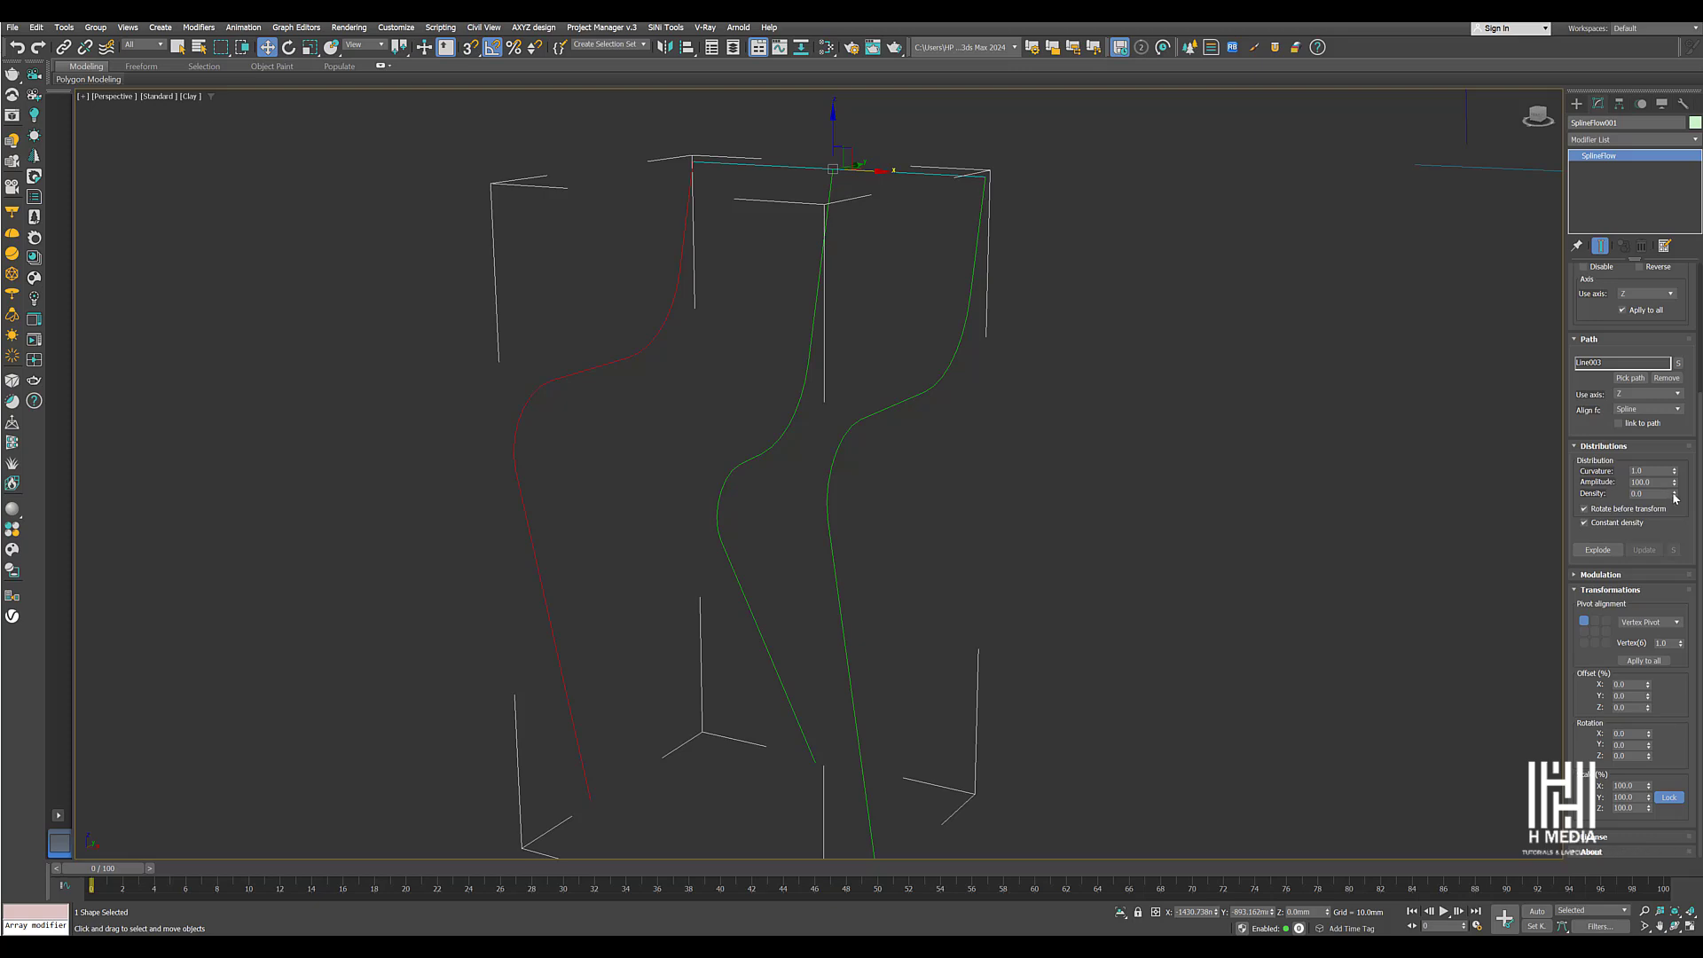
Set the SplineFlow distribution density to about 525 and the curvature to 0.5.
drag(1675, 476, 1666, 513)
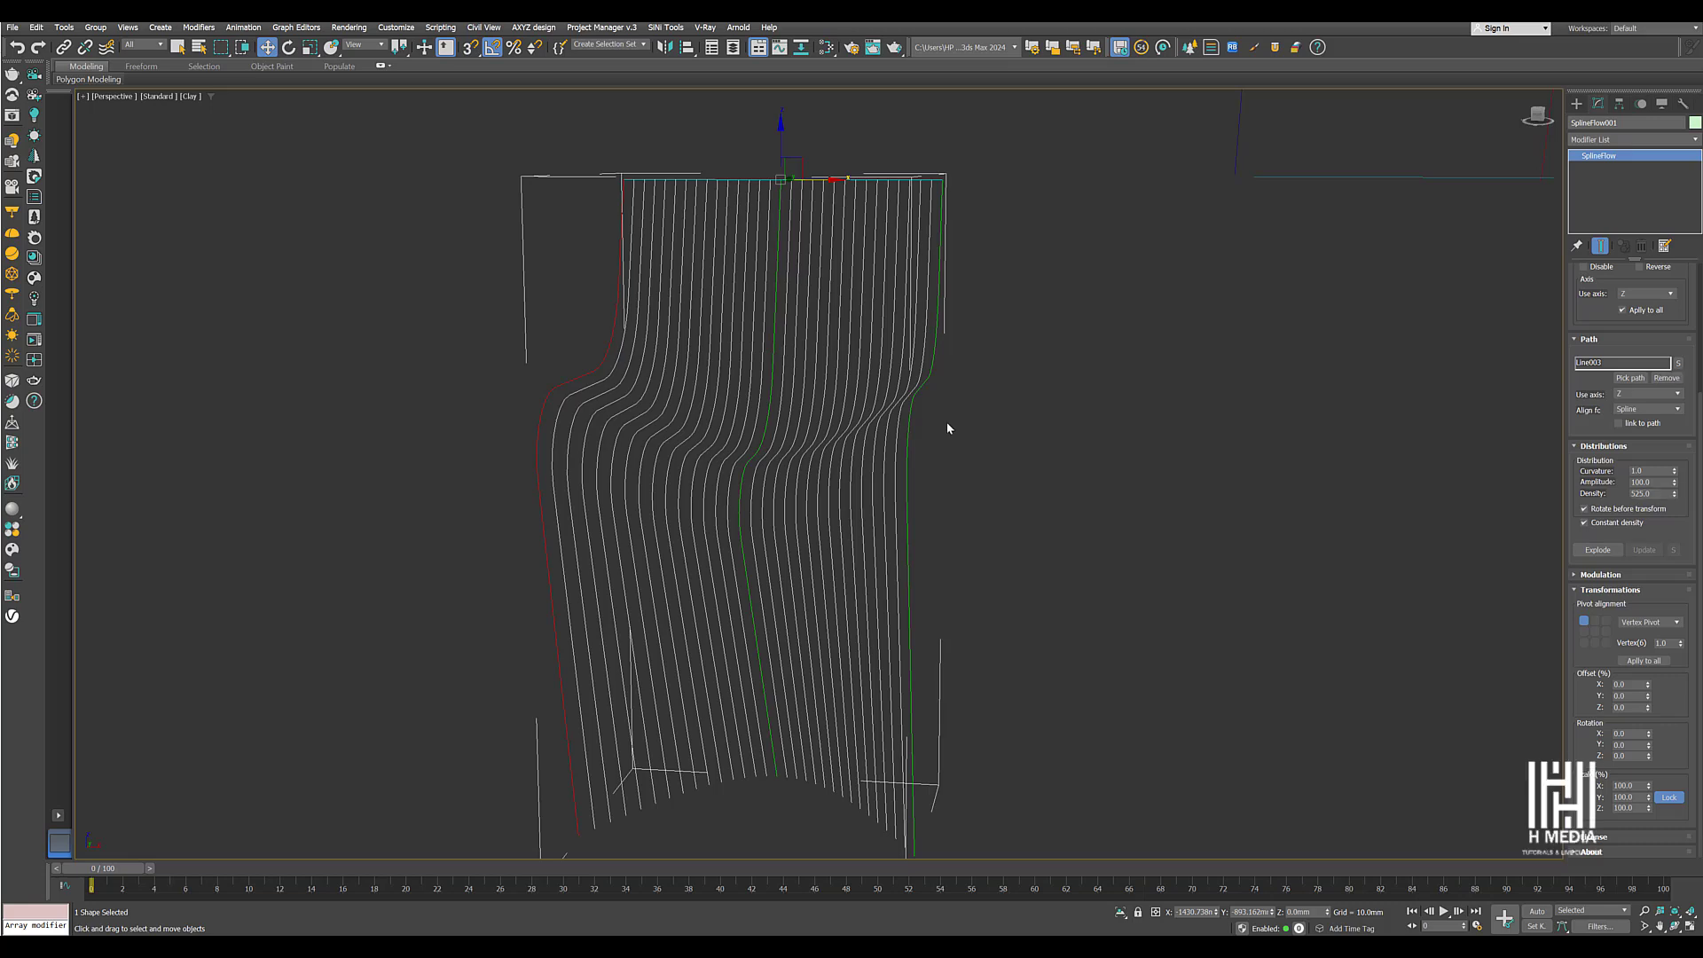
alt+middle_drag(949, 428, 1398, 514)
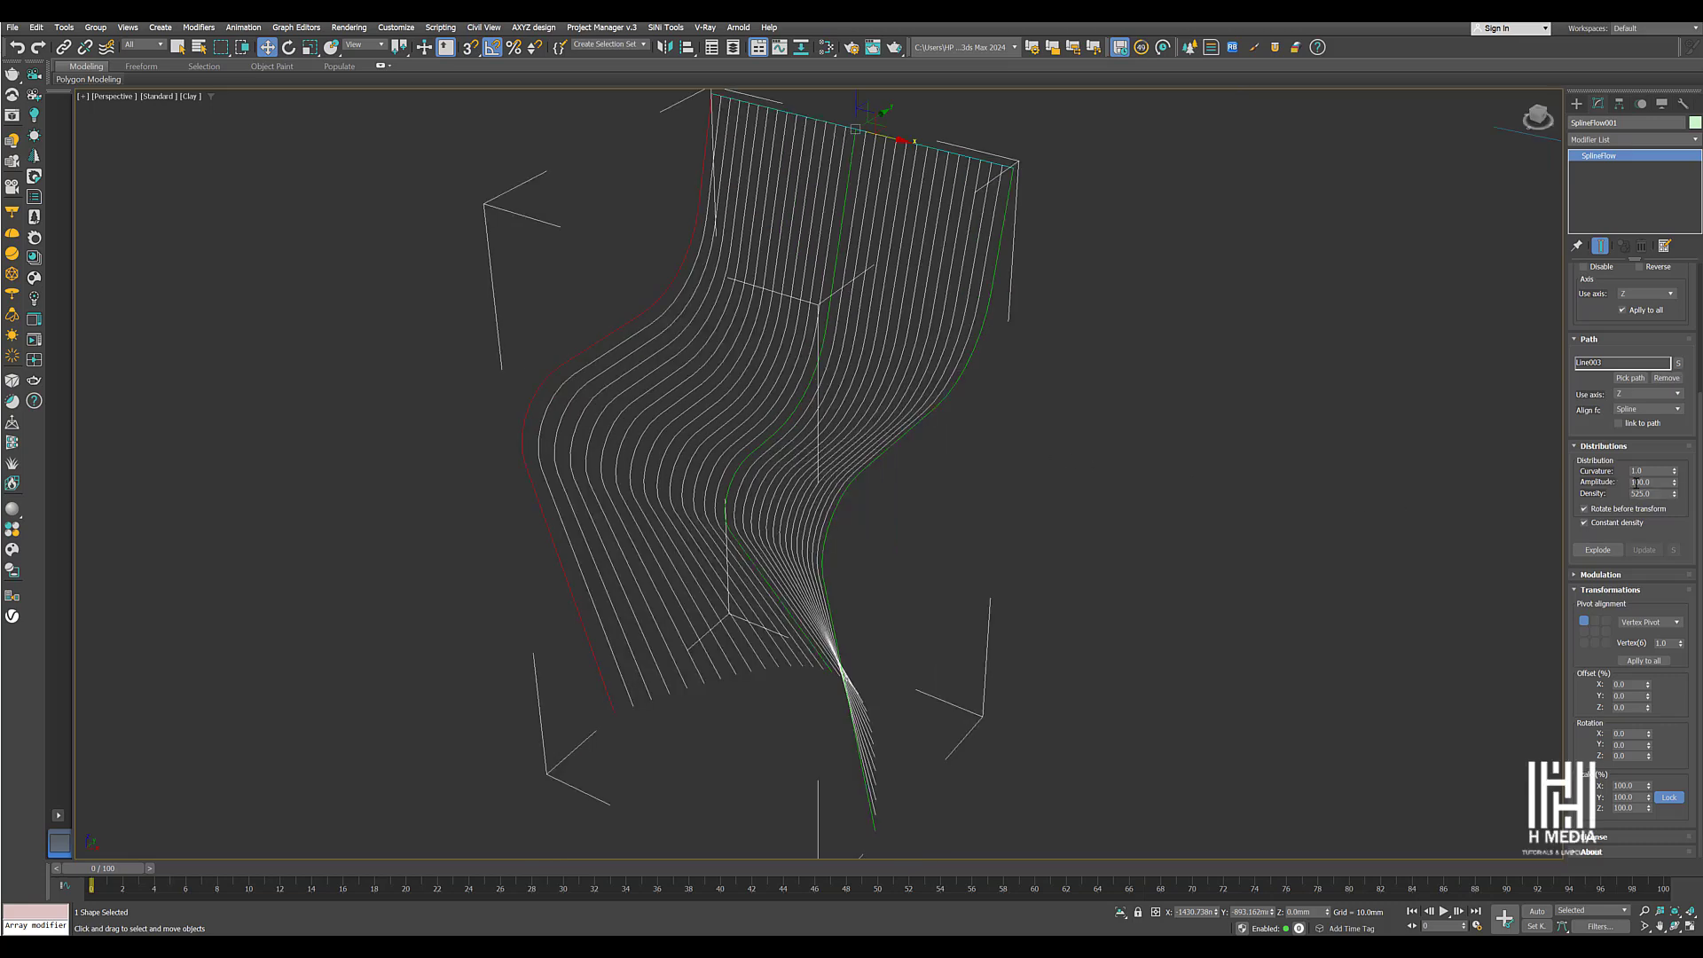
drag(1676, 476, 1666, 473)
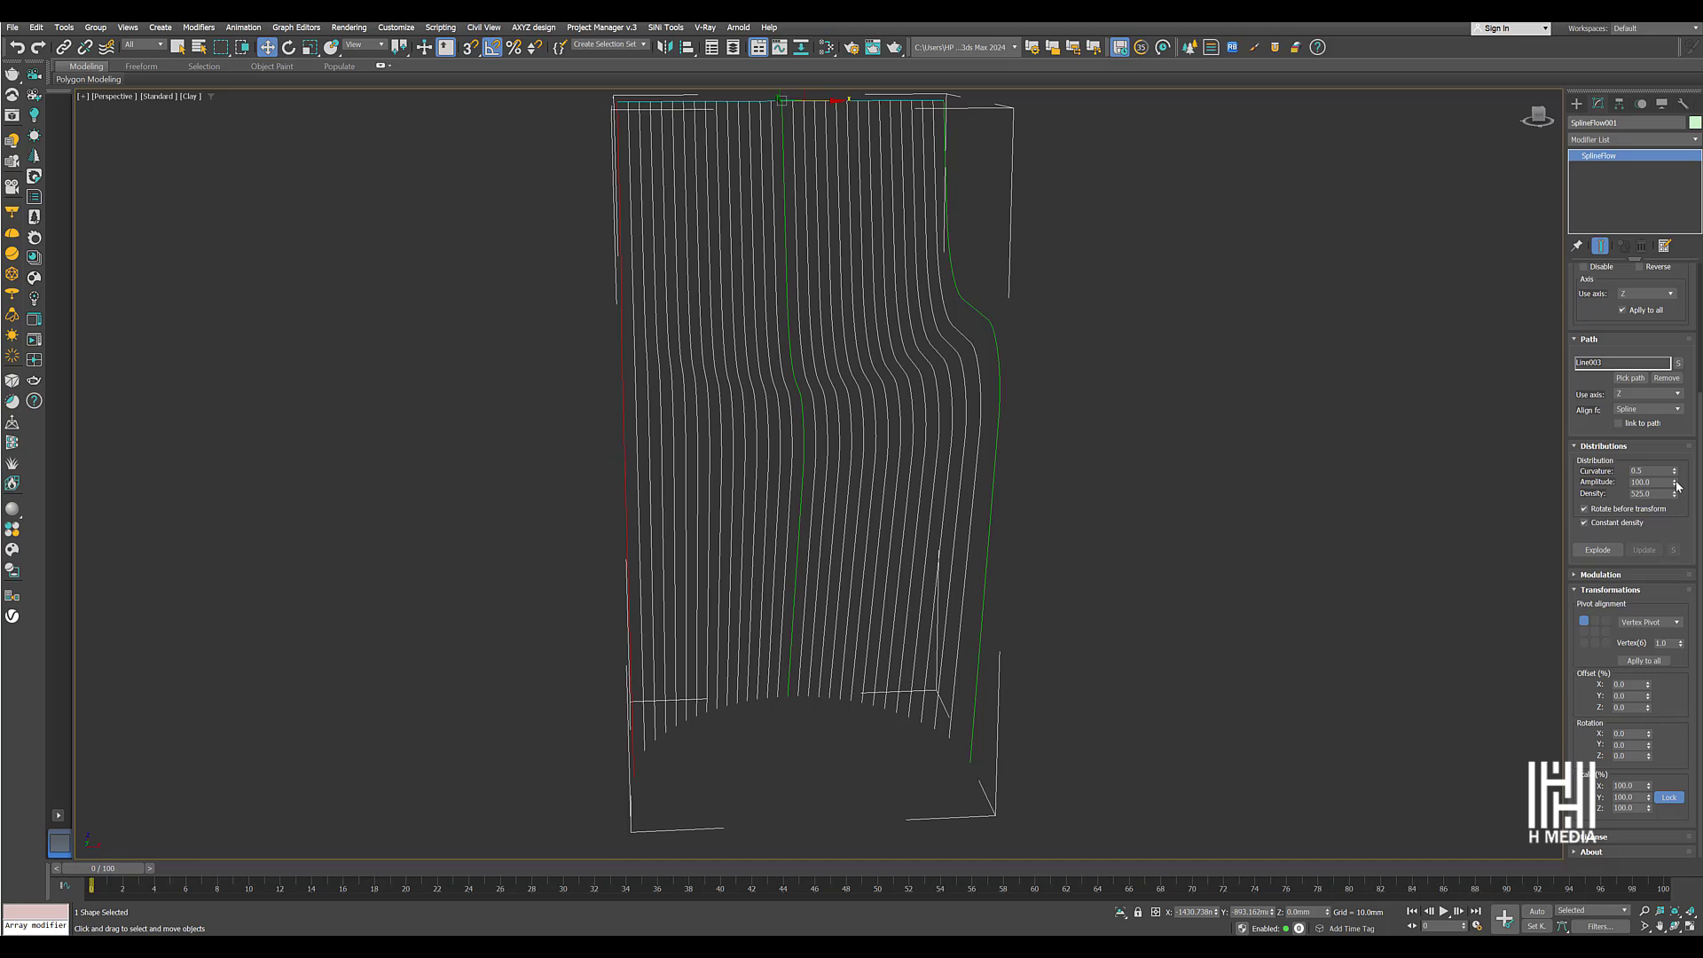
drag(1678, 486, 1602, 304)
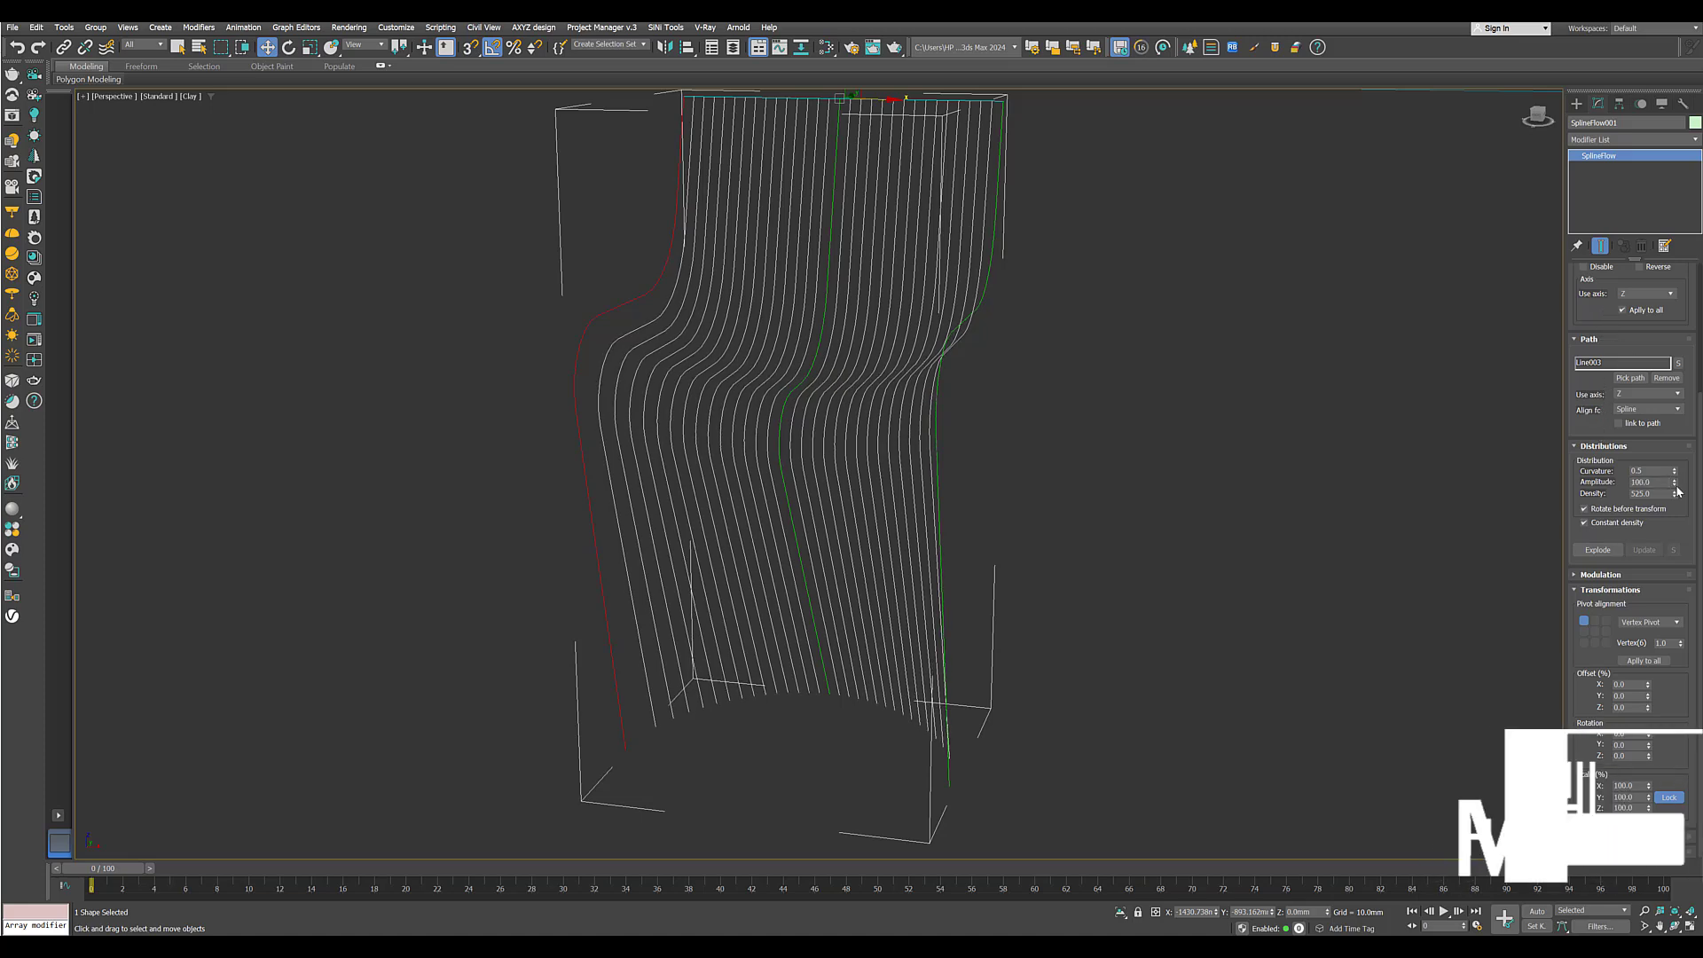
Set the SplineFlow distribution amplitude to about 84 and the density to about 808.
drag(1675, 489, 1633, 623)
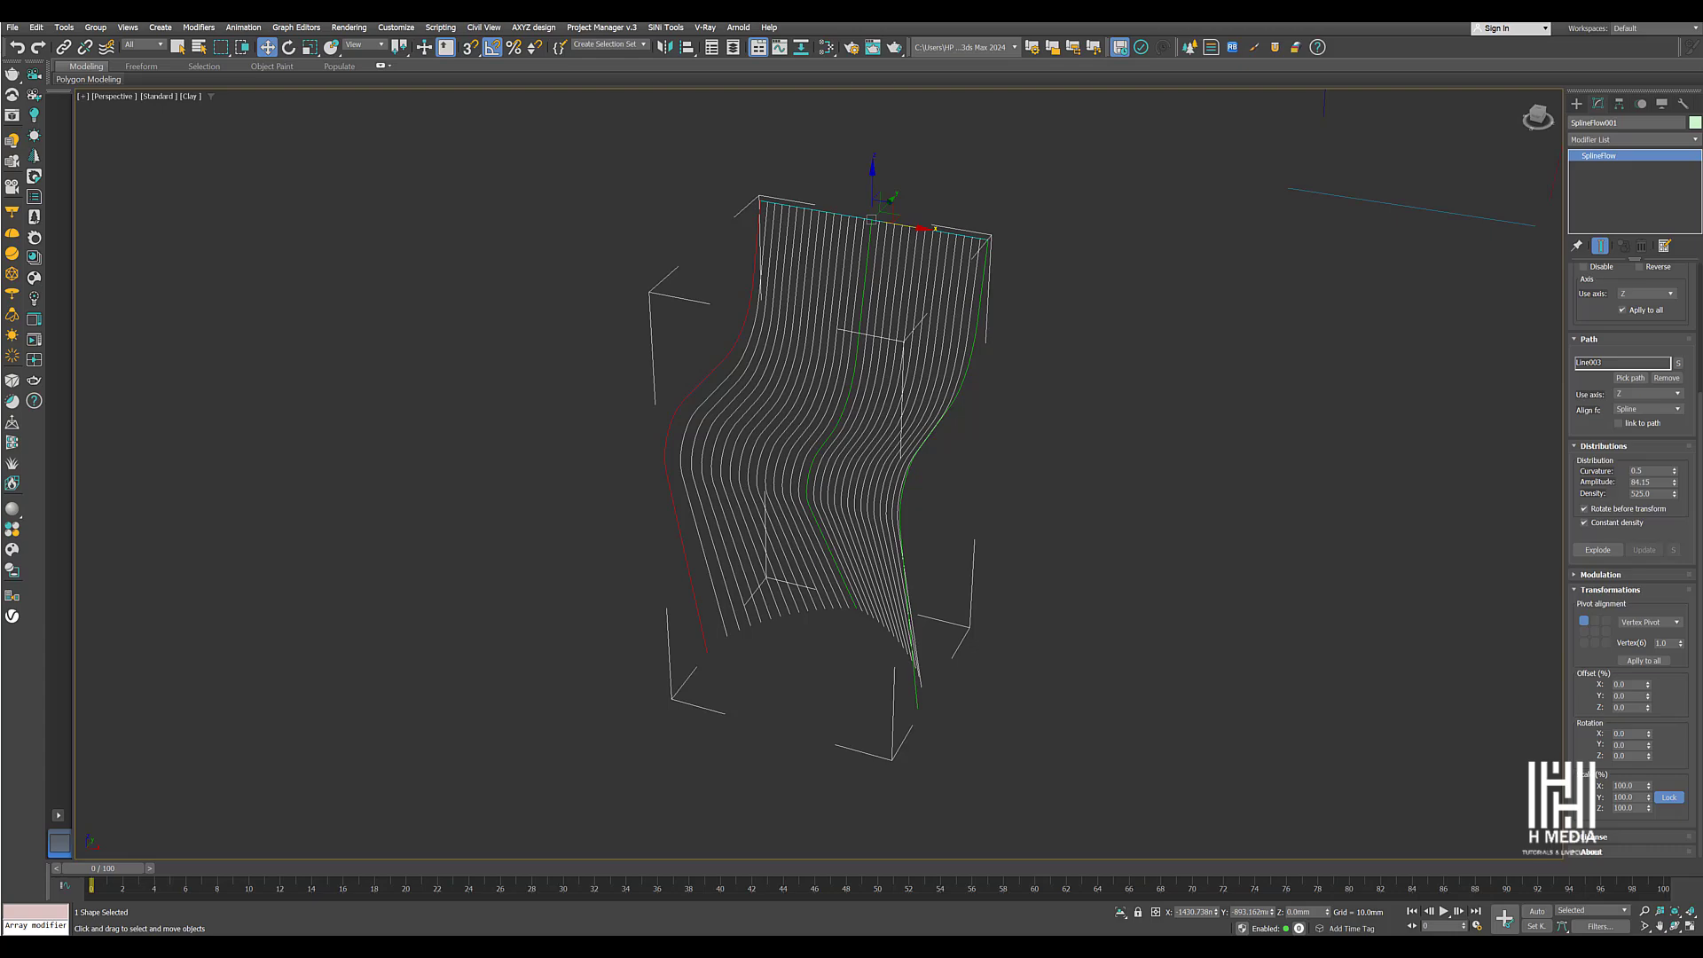
mouse_move(967, 416)
alt+middle_down()
mouse_move(990, 404)
mouse_move(977, 426)
mouse_move(976, 407)
alt+middle_up()
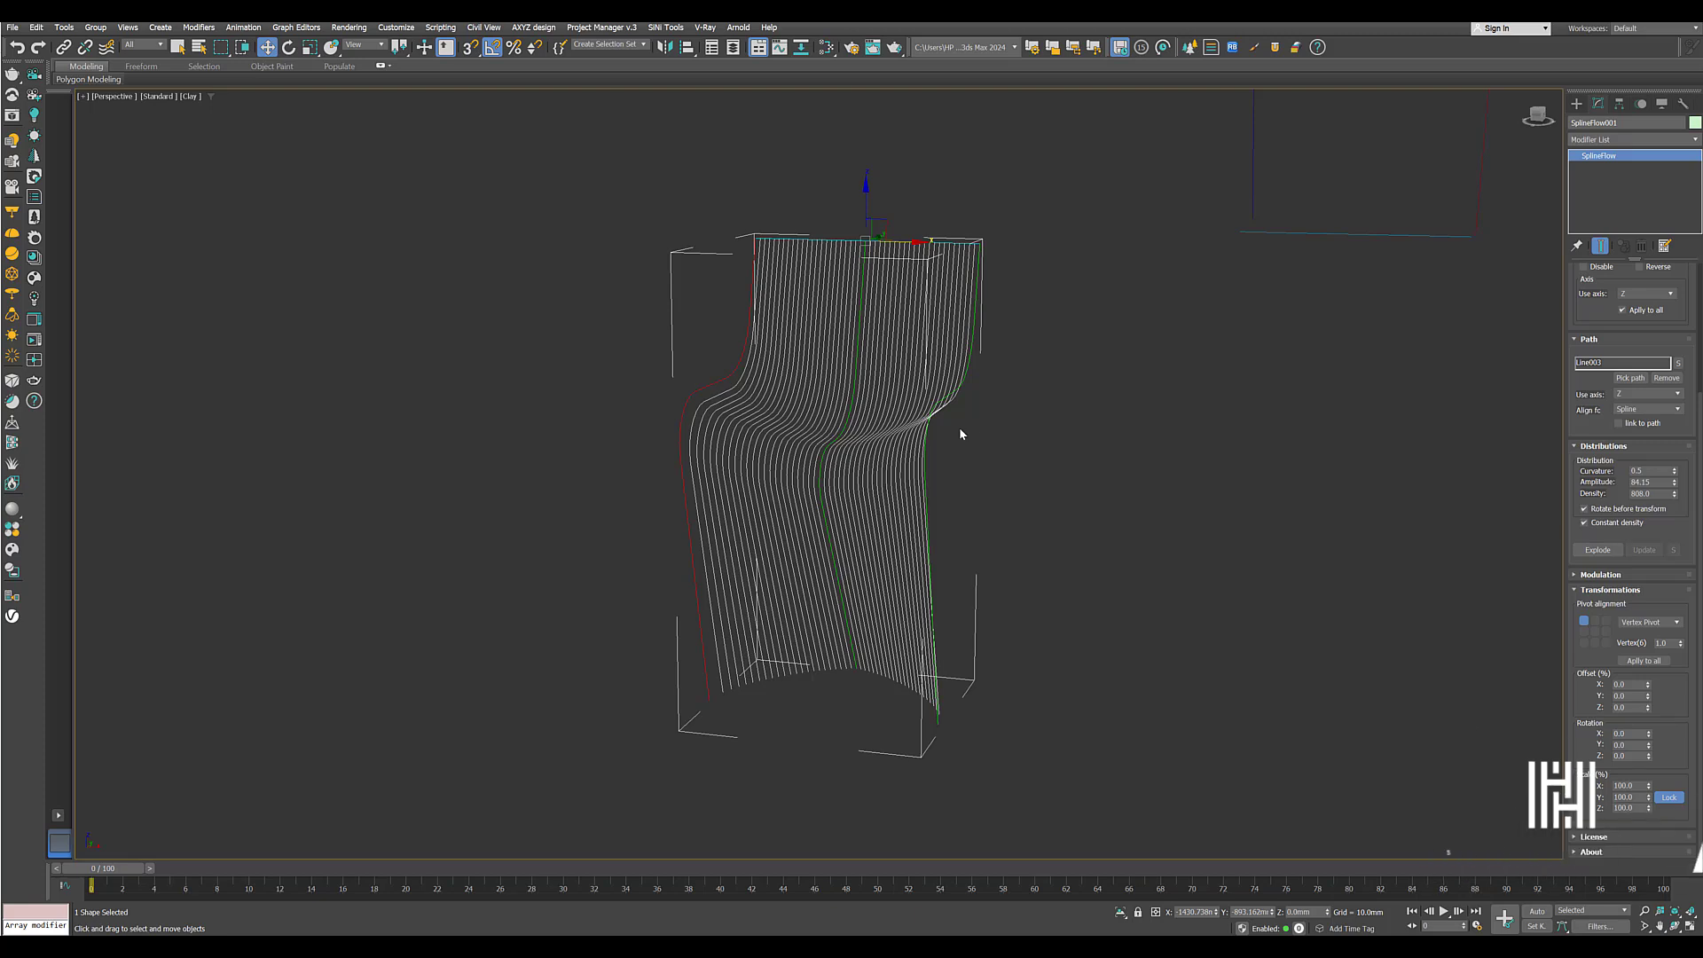
Add a Sweep modifier to the SplineFlow object and use the built-in Bar section.
click(1623, 140)
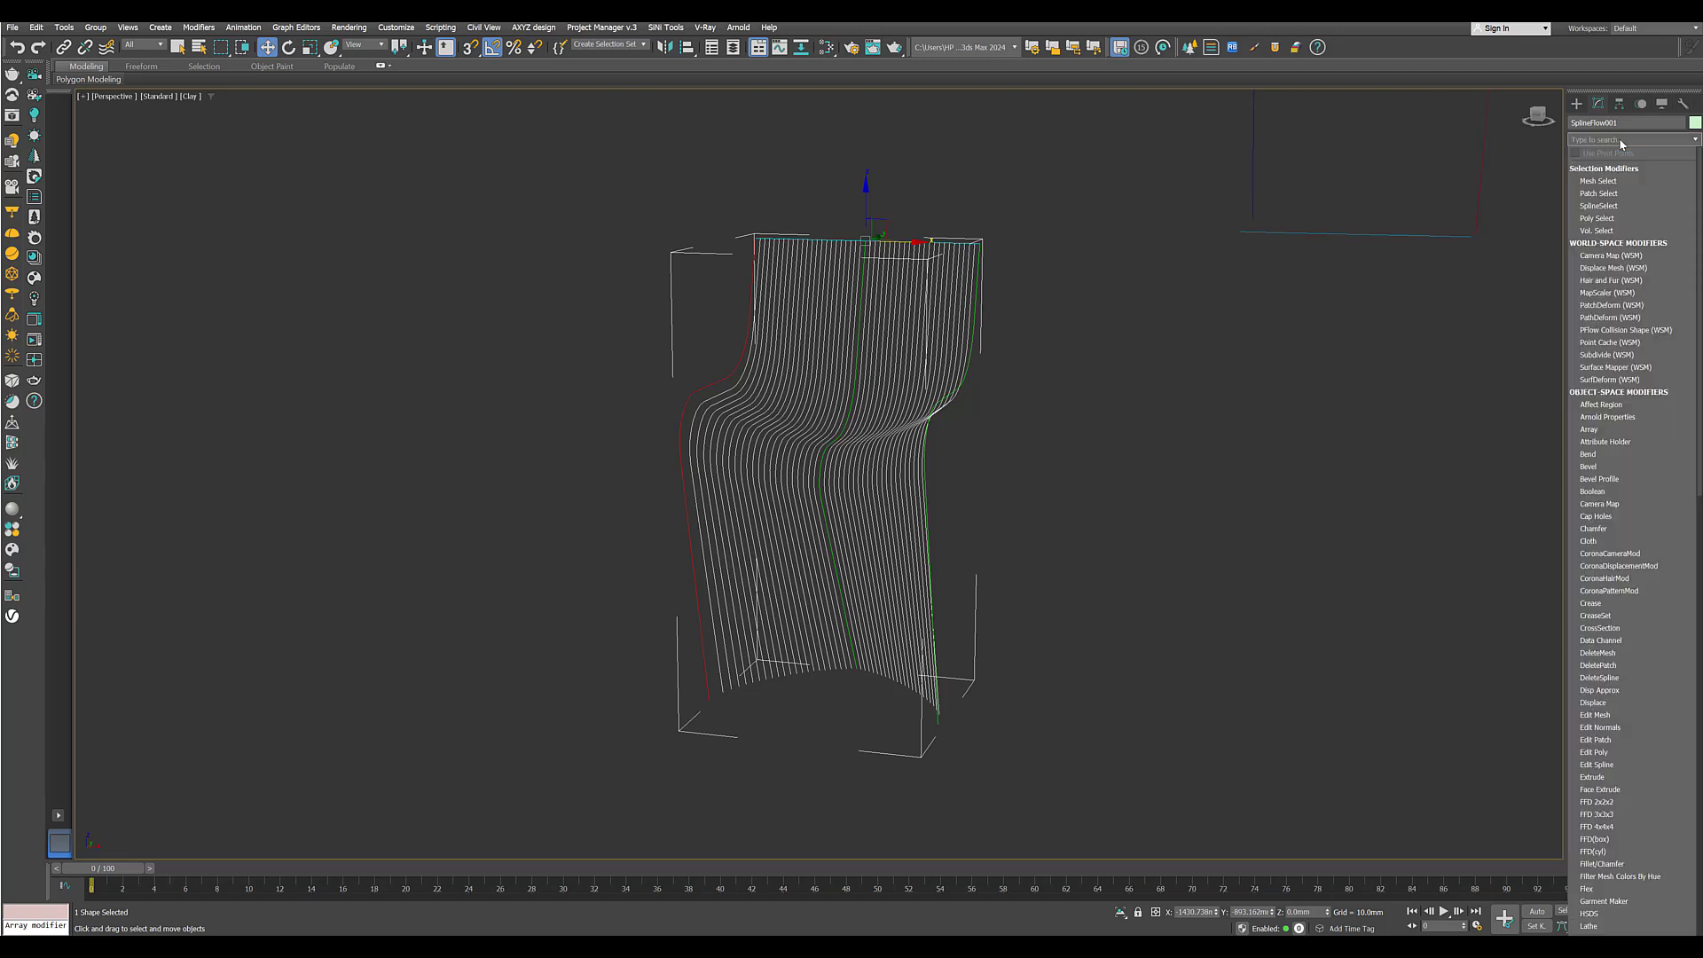
text(sw)
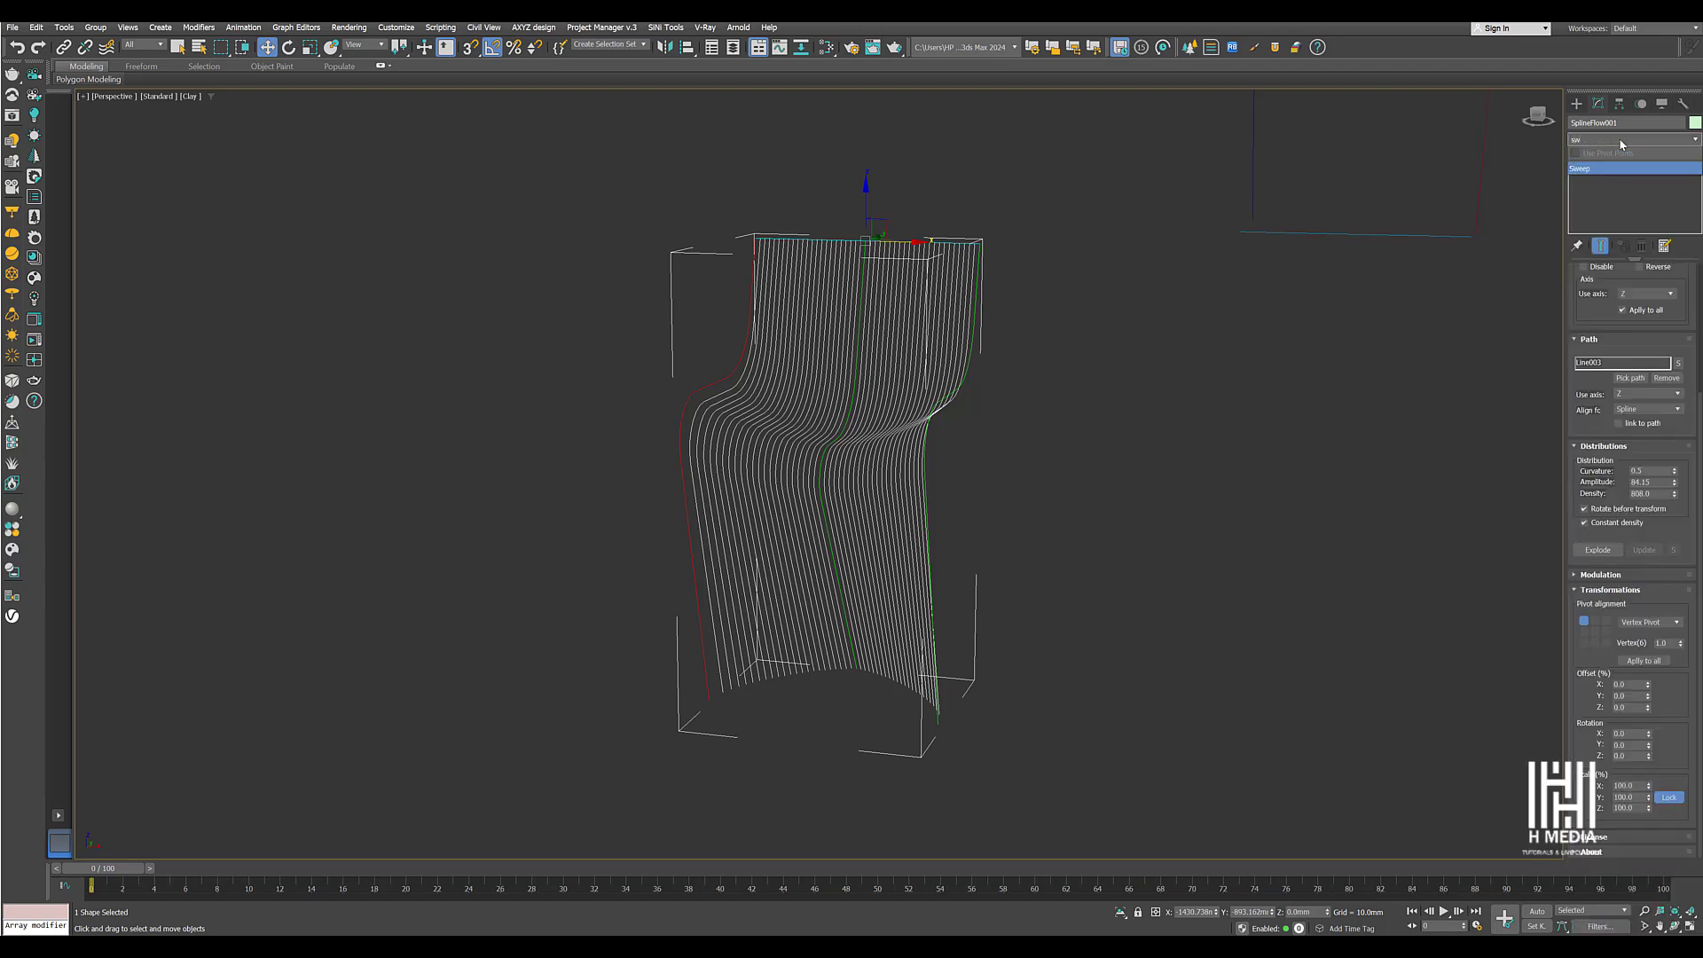
key(Return)
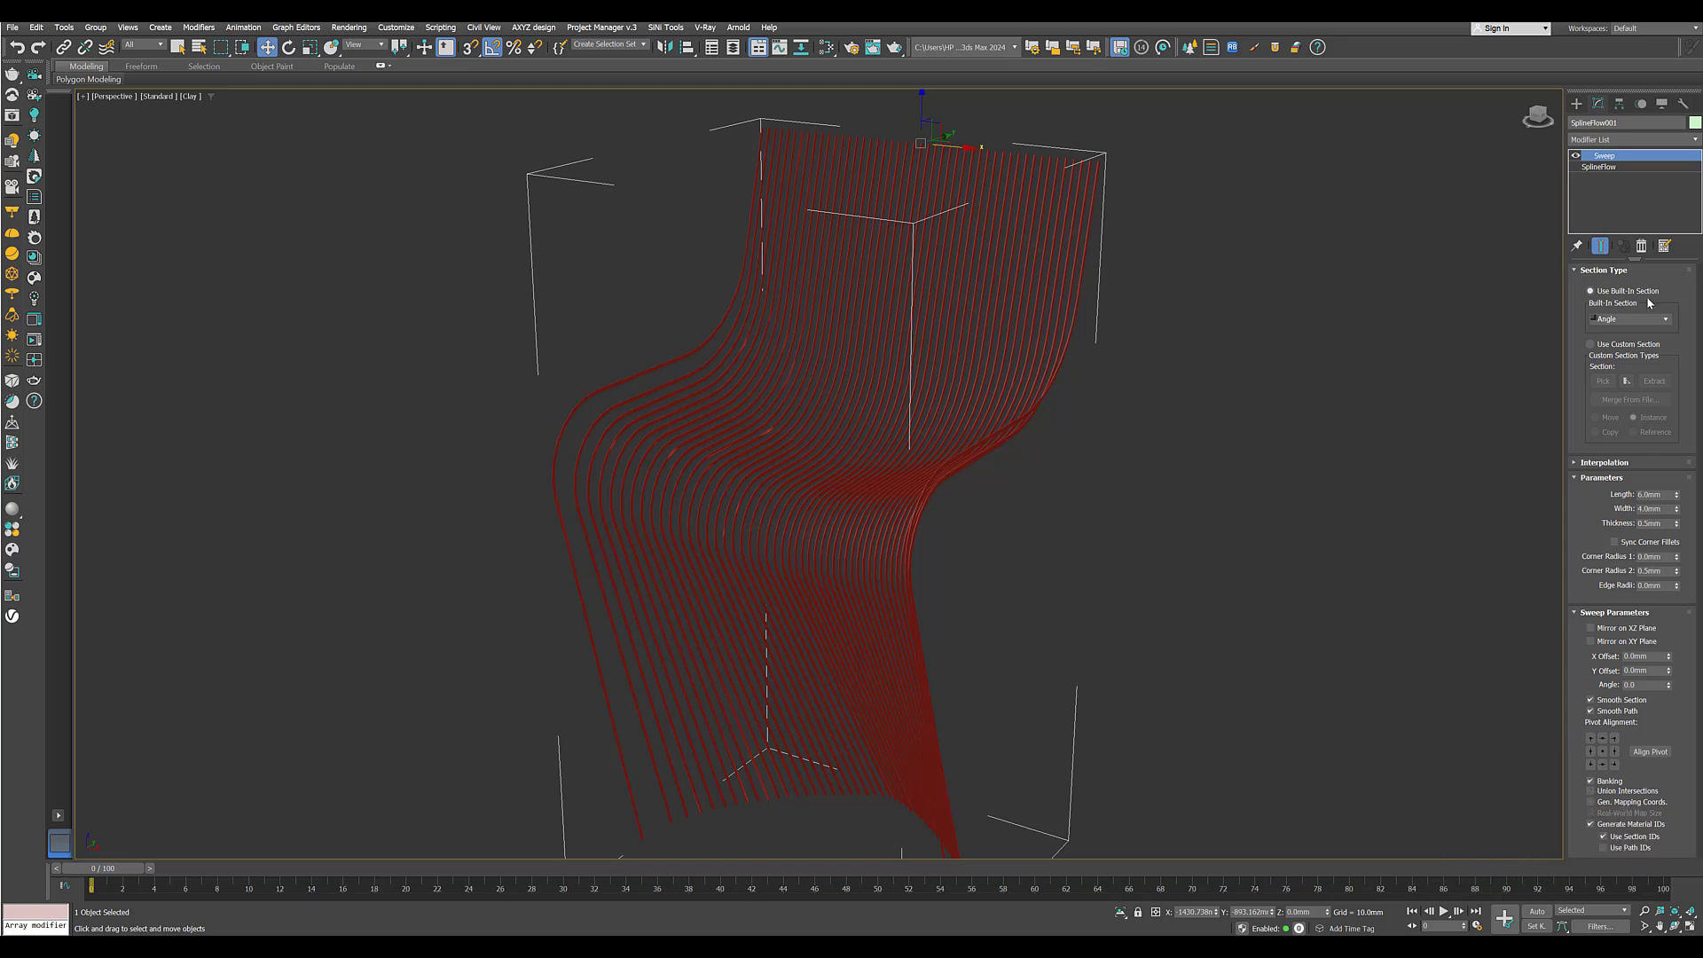
click(1635, 324)
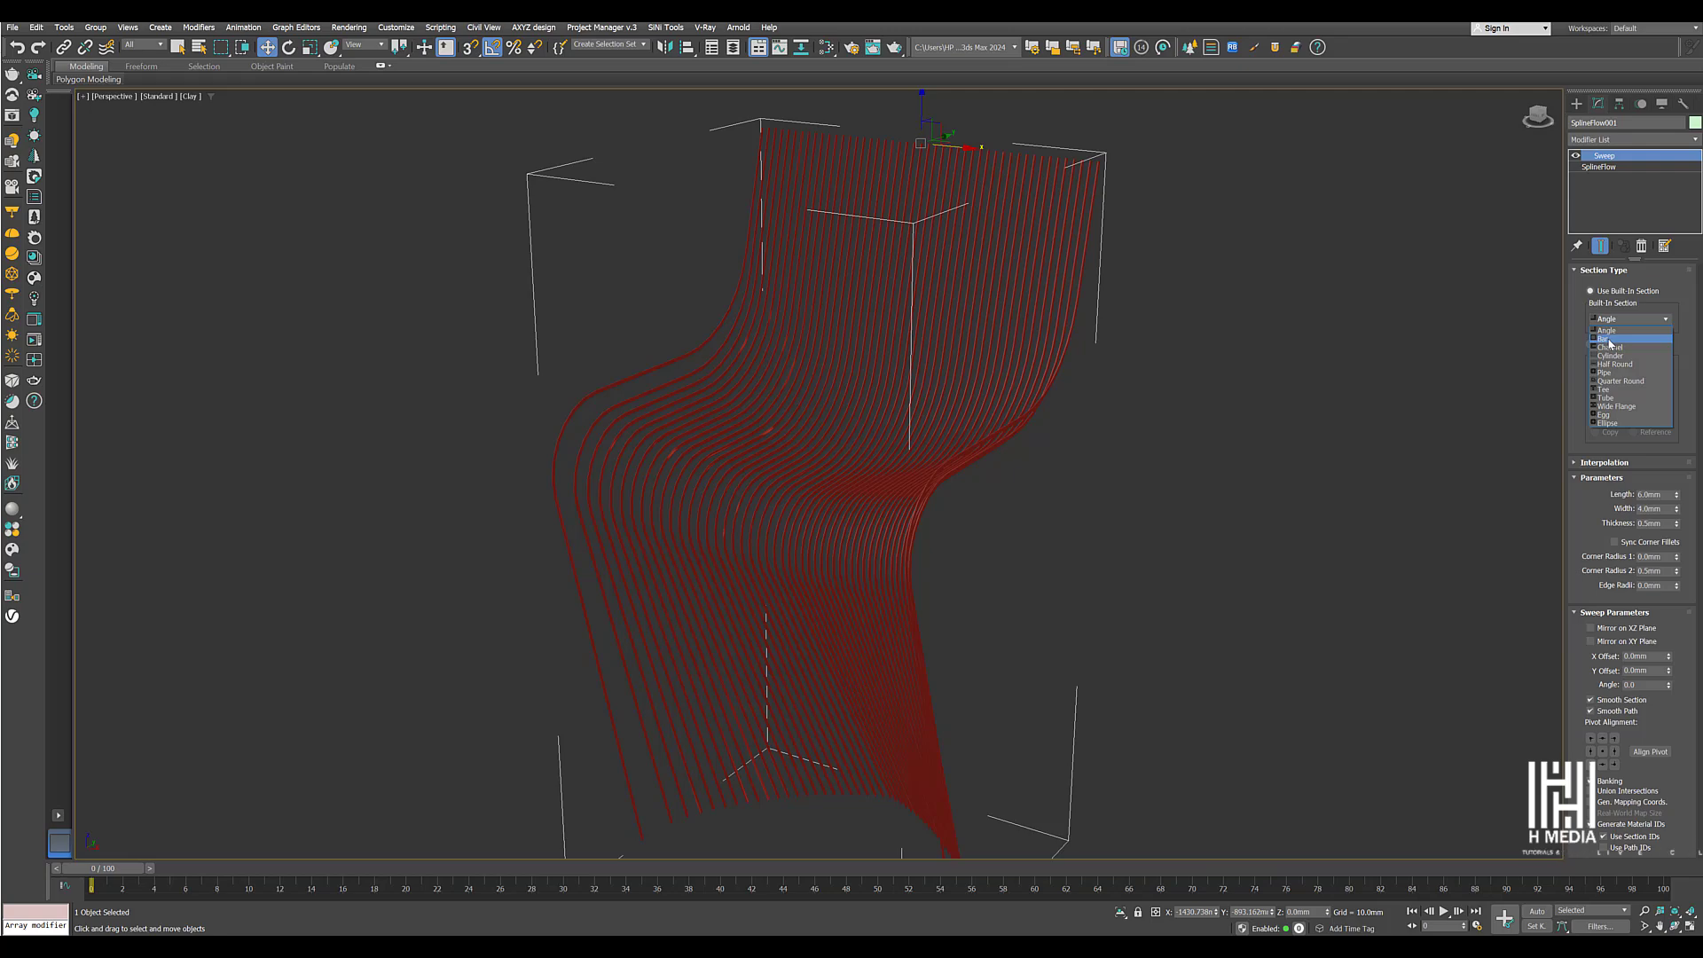
click(1610, 341)
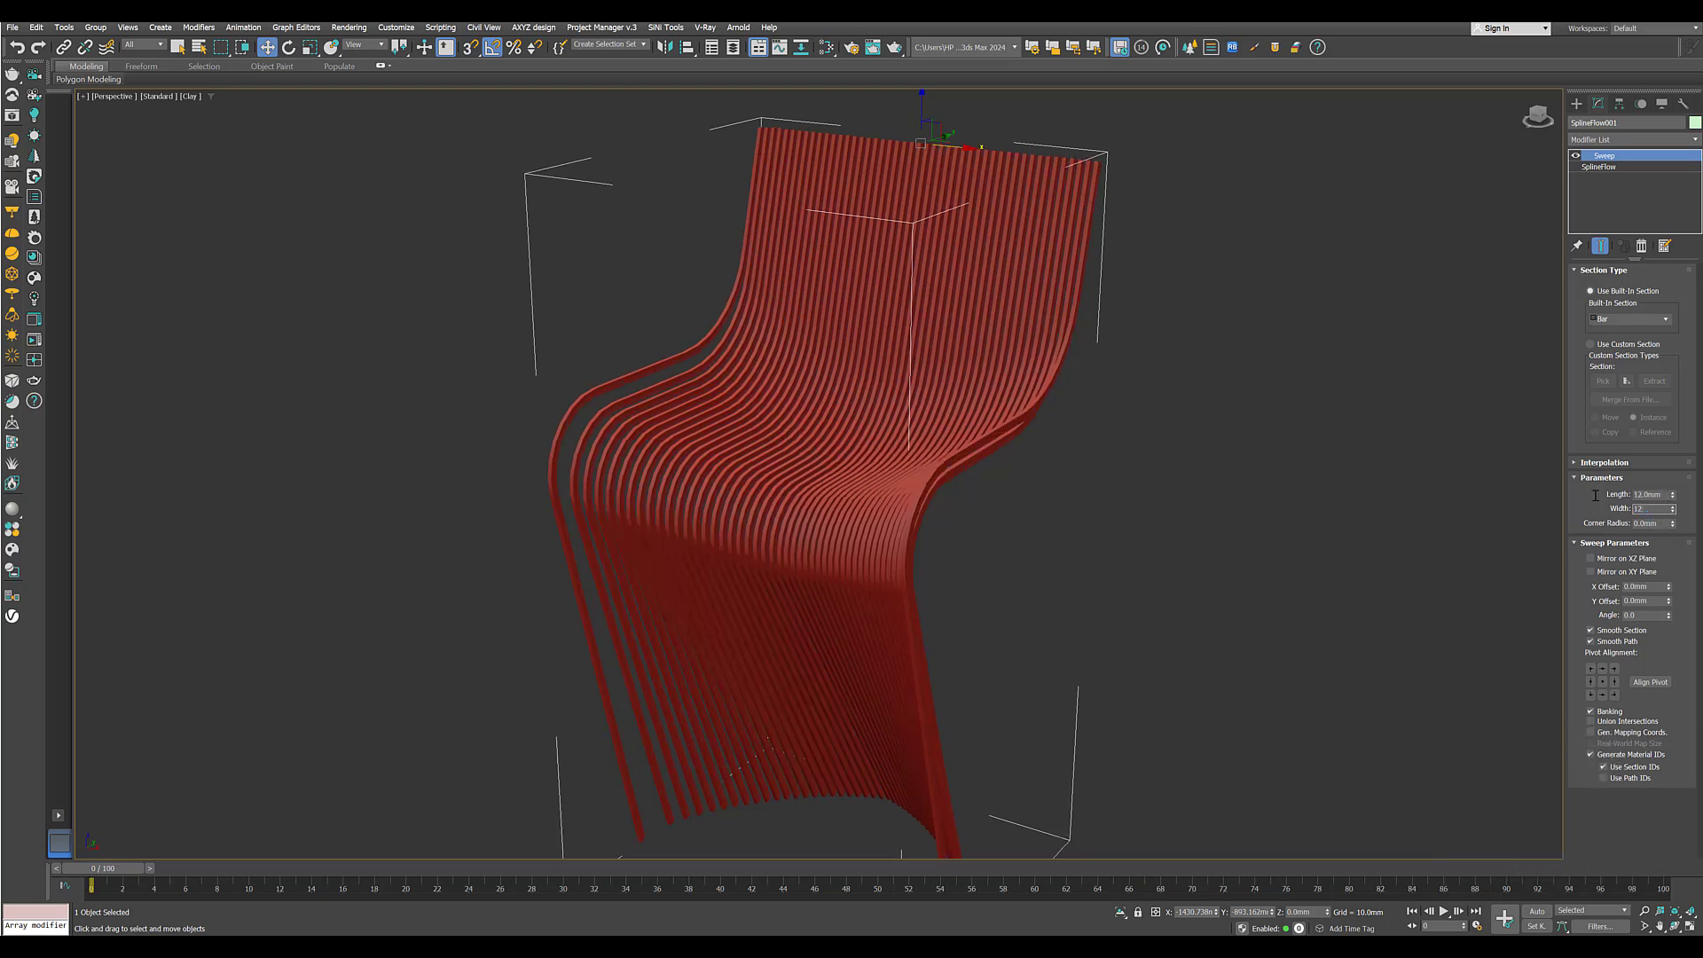
Size the swept bar to 12 mm length and 12 mm width, with a corner radius of about 2.66 mm.
text(12)
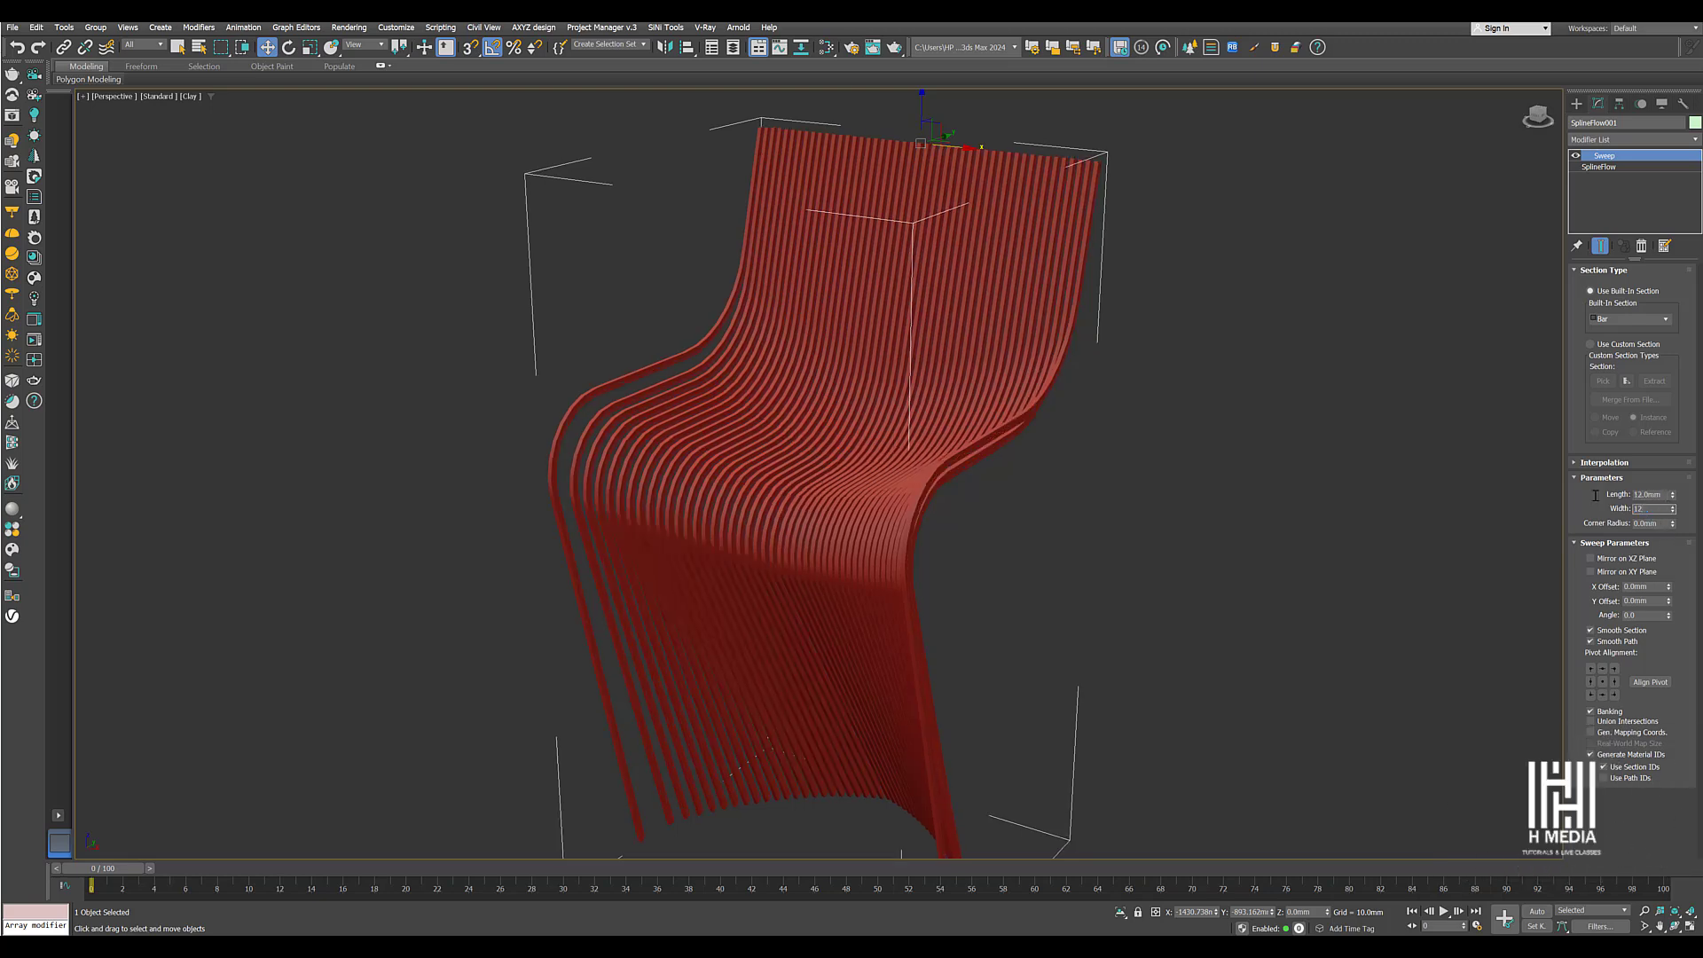
key(Return)
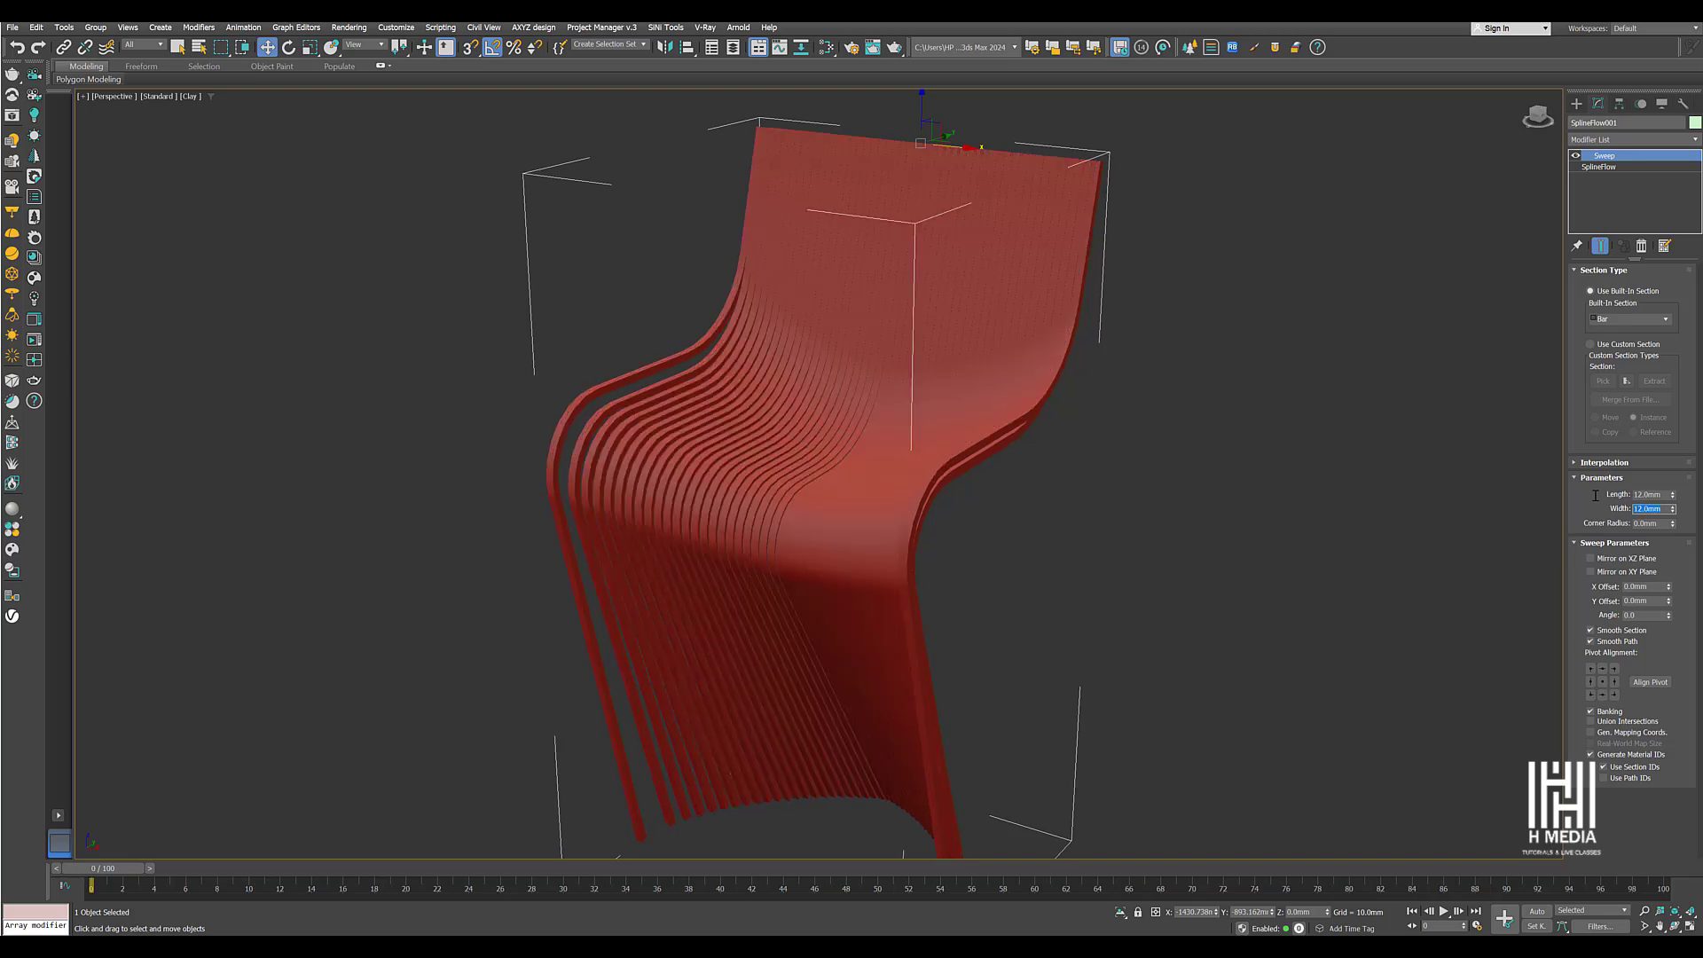
drag(1673, 524, 1662, 410)
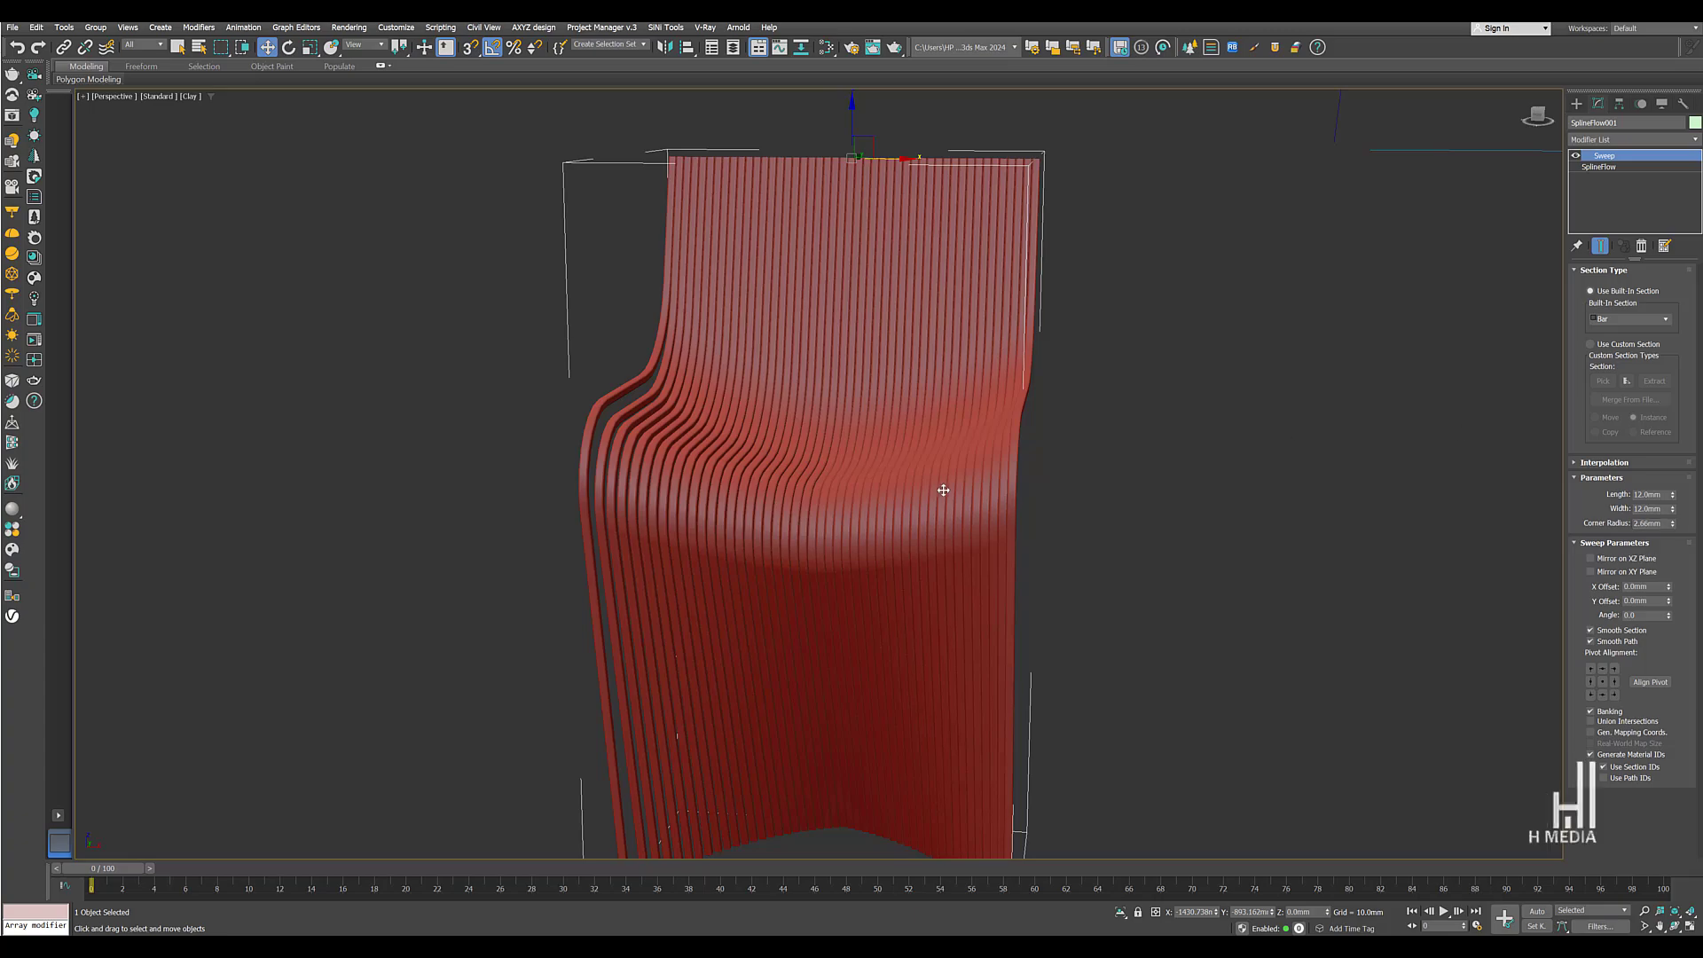
scroll(940, 487, up, 8)
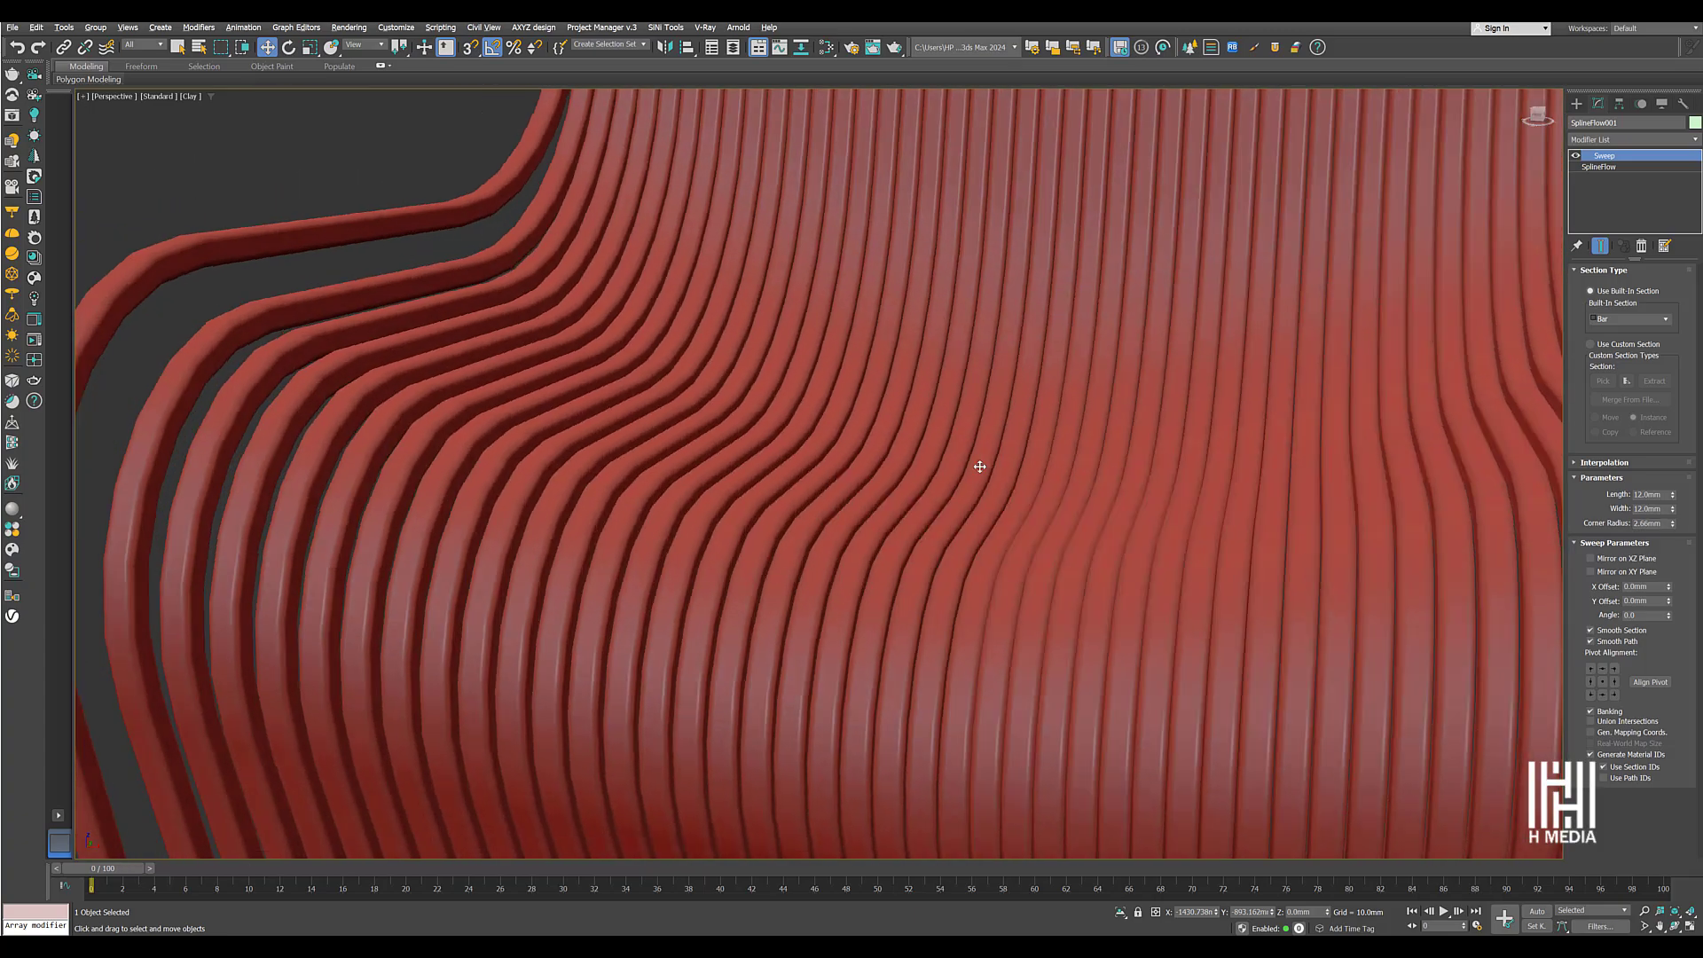
scroll(979, 467, down, 5)
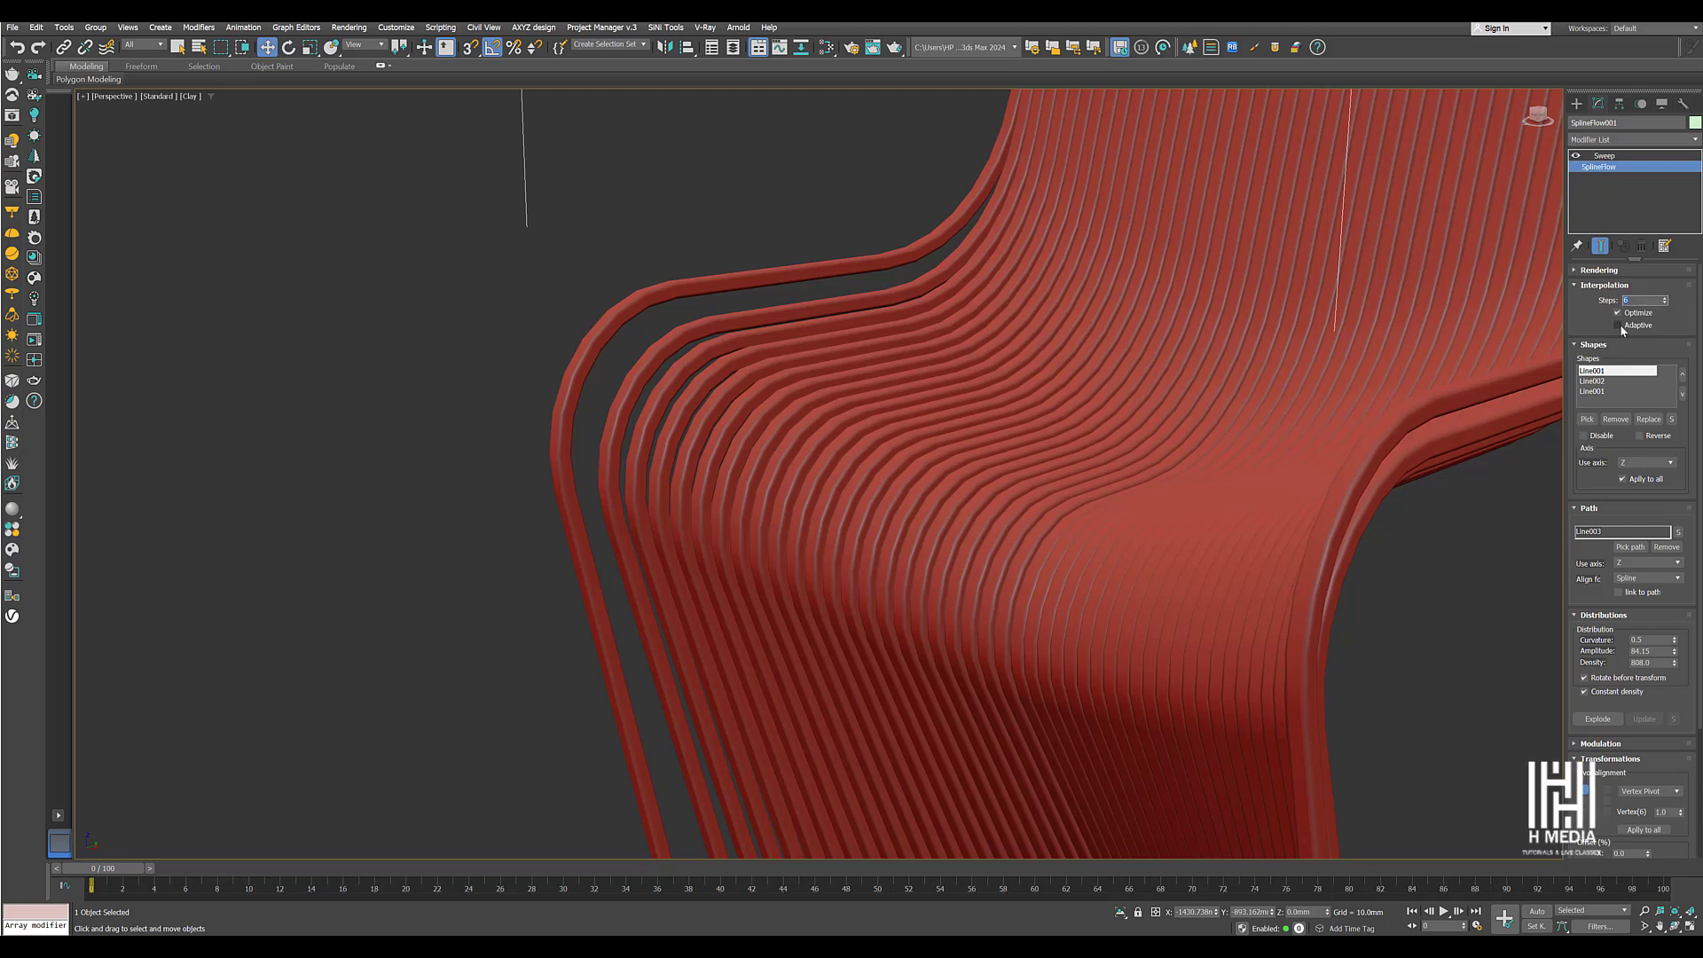
Set the SplineFlow interpolation steps to 14, the distribution amplitude to 100 and the density to about 1196.
text(4)
key(Return)
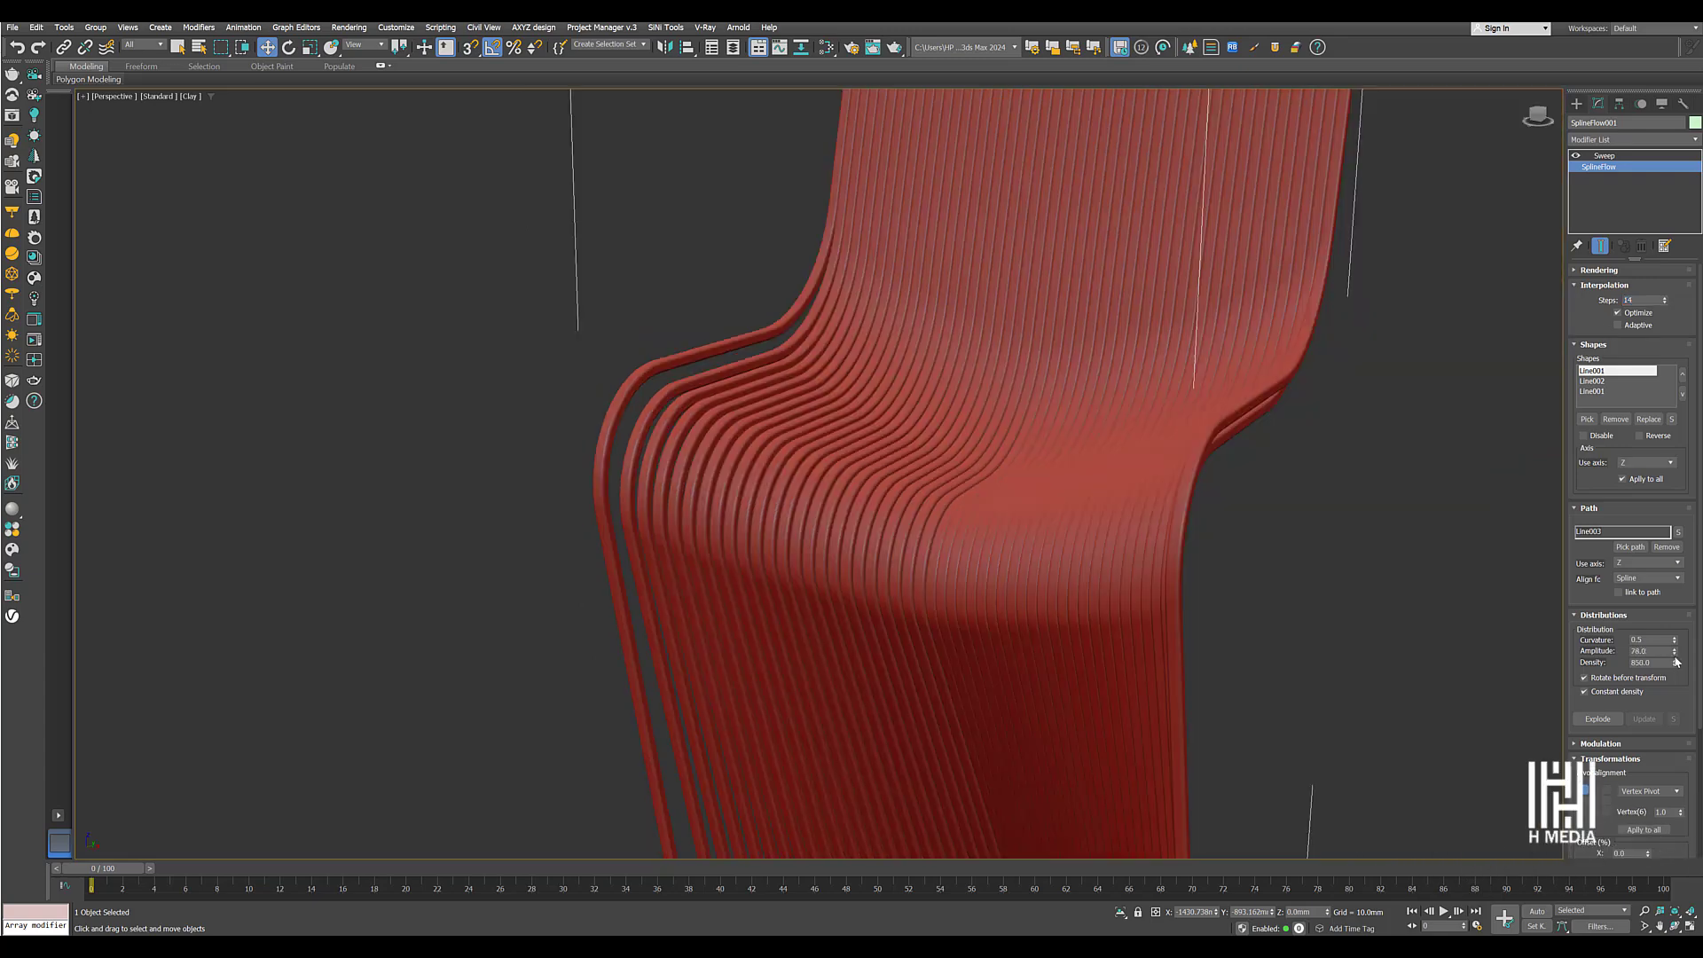
drag(1675, 651, 1692, 51)
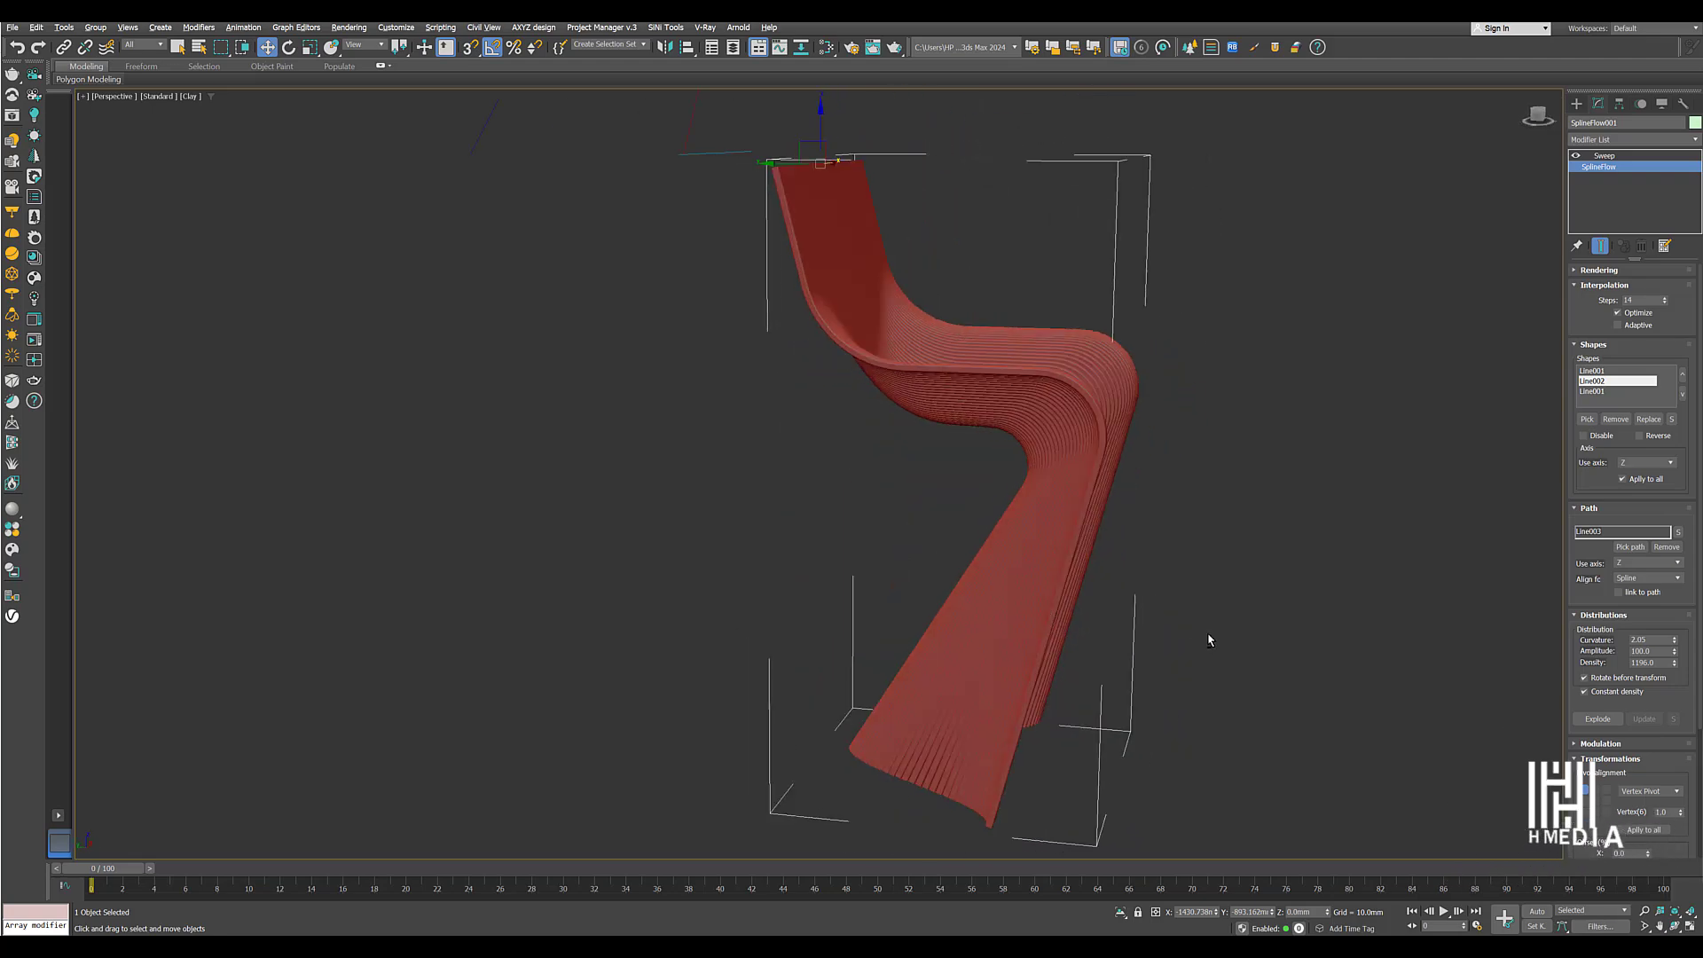
alt+middle_drag(1209, 639, 1236, 627)
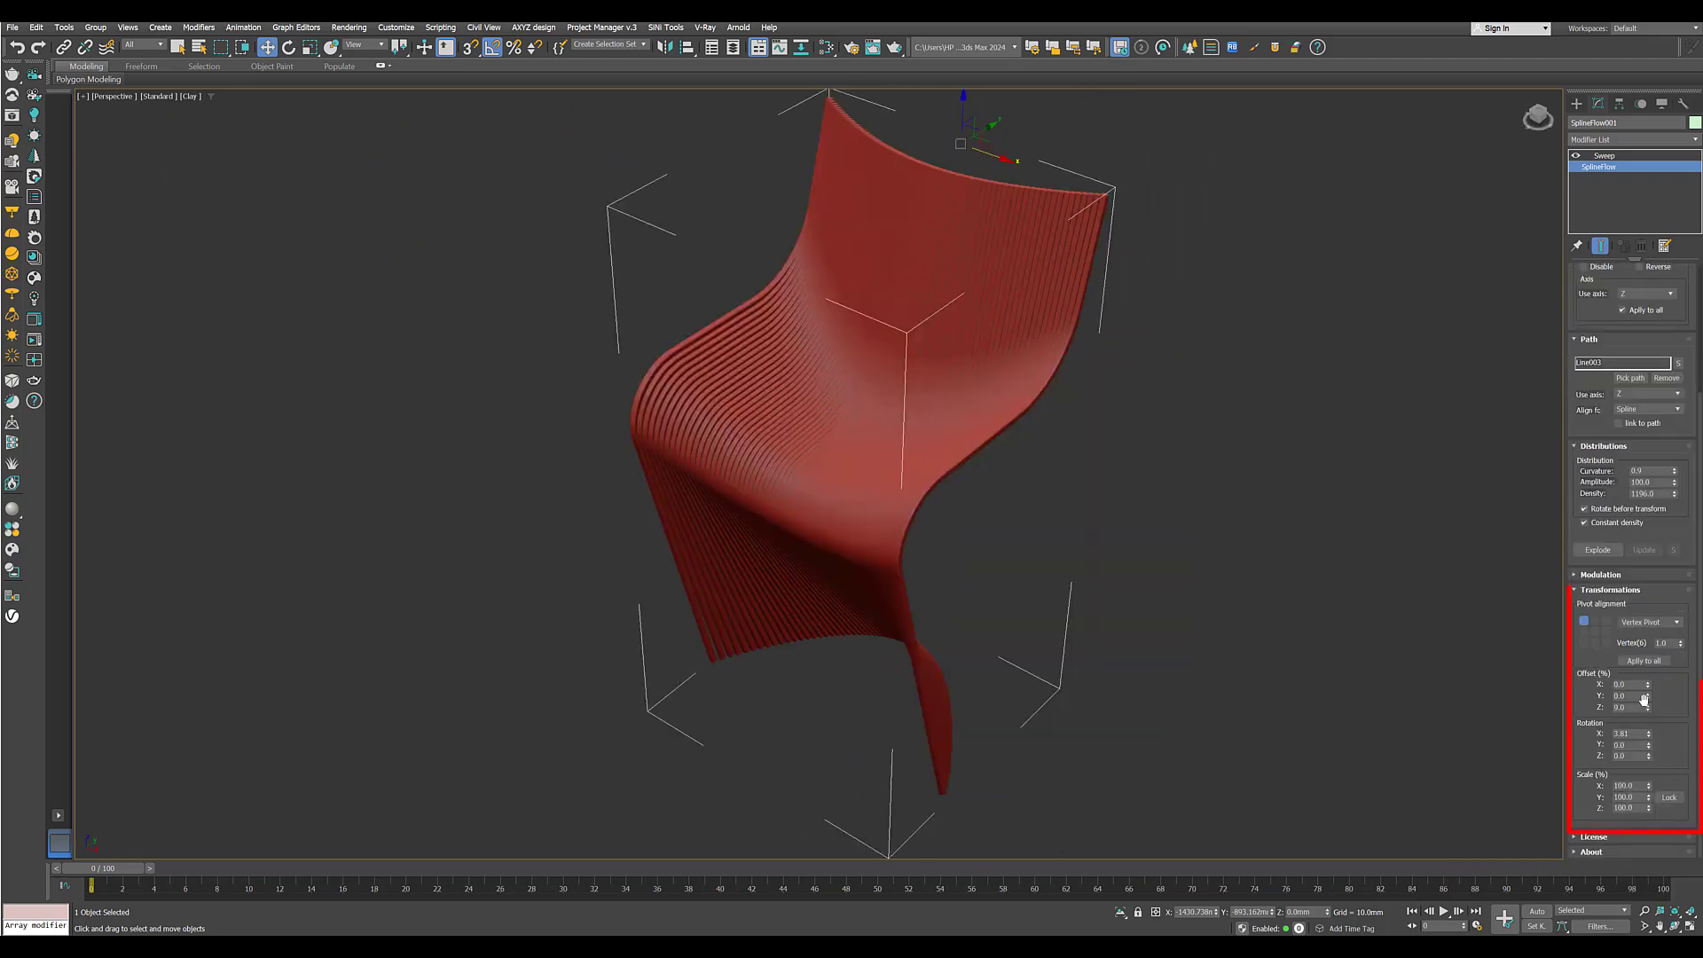
Try offsetting and rotating the Line002 profile with the SplineFlow transformation values.
drag(1648, 697, 1647, 697)
drag(1648, 743, 1647, 733)
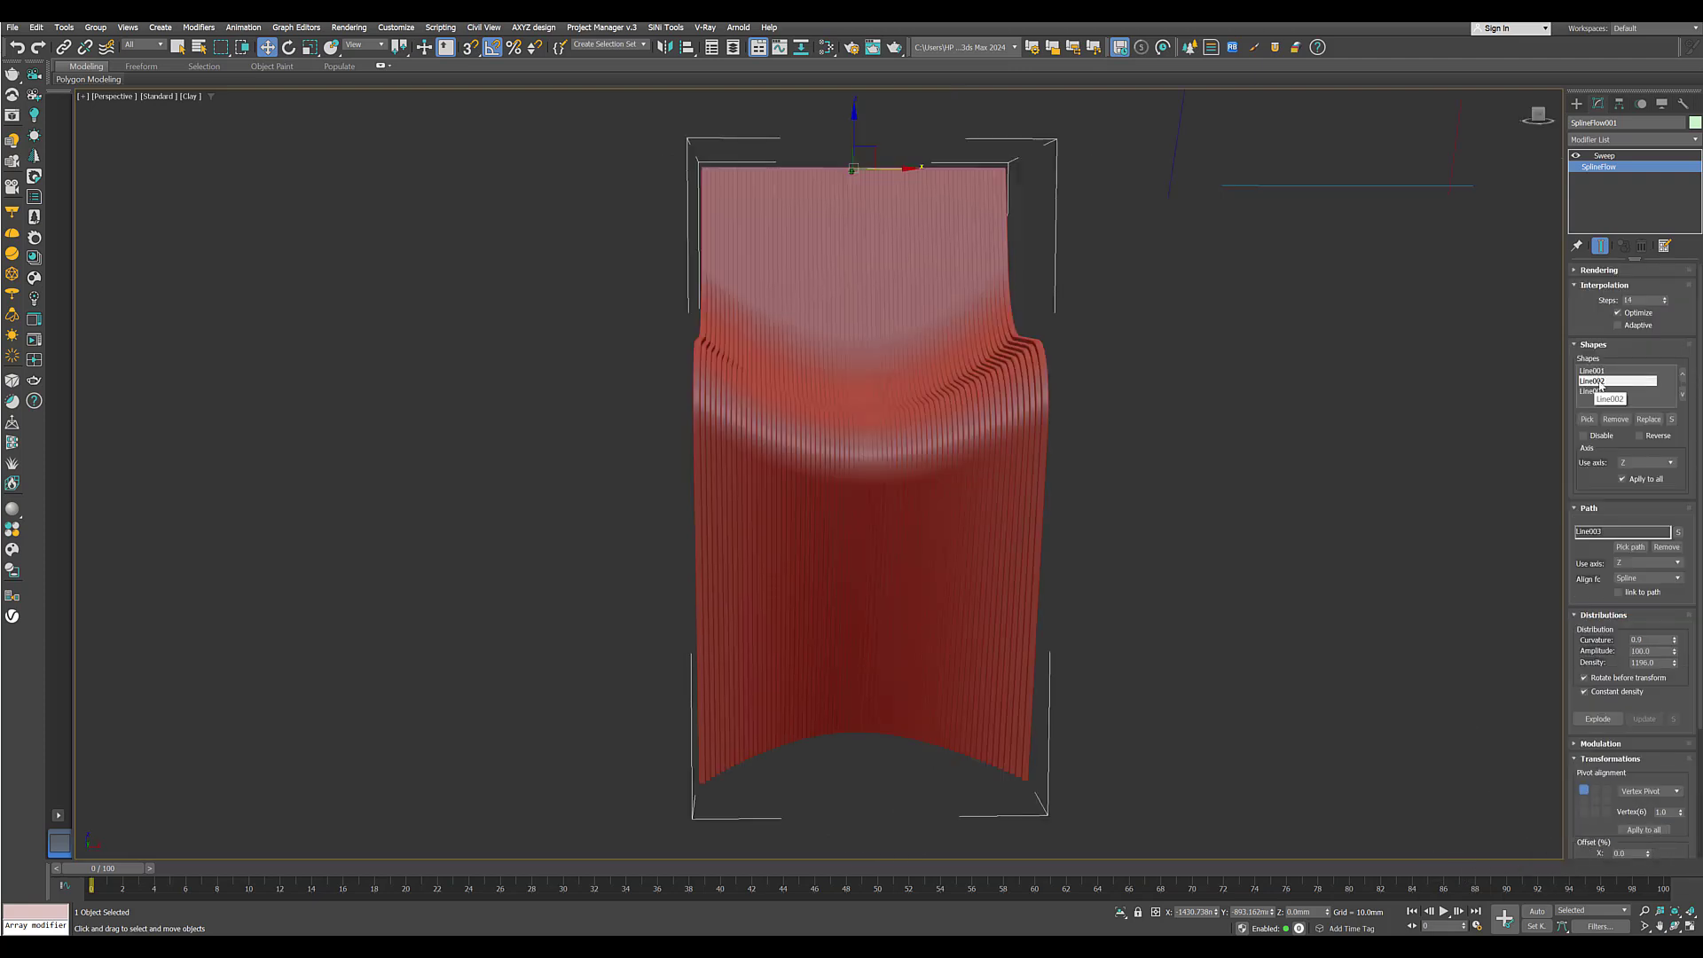
click(1600, 382)
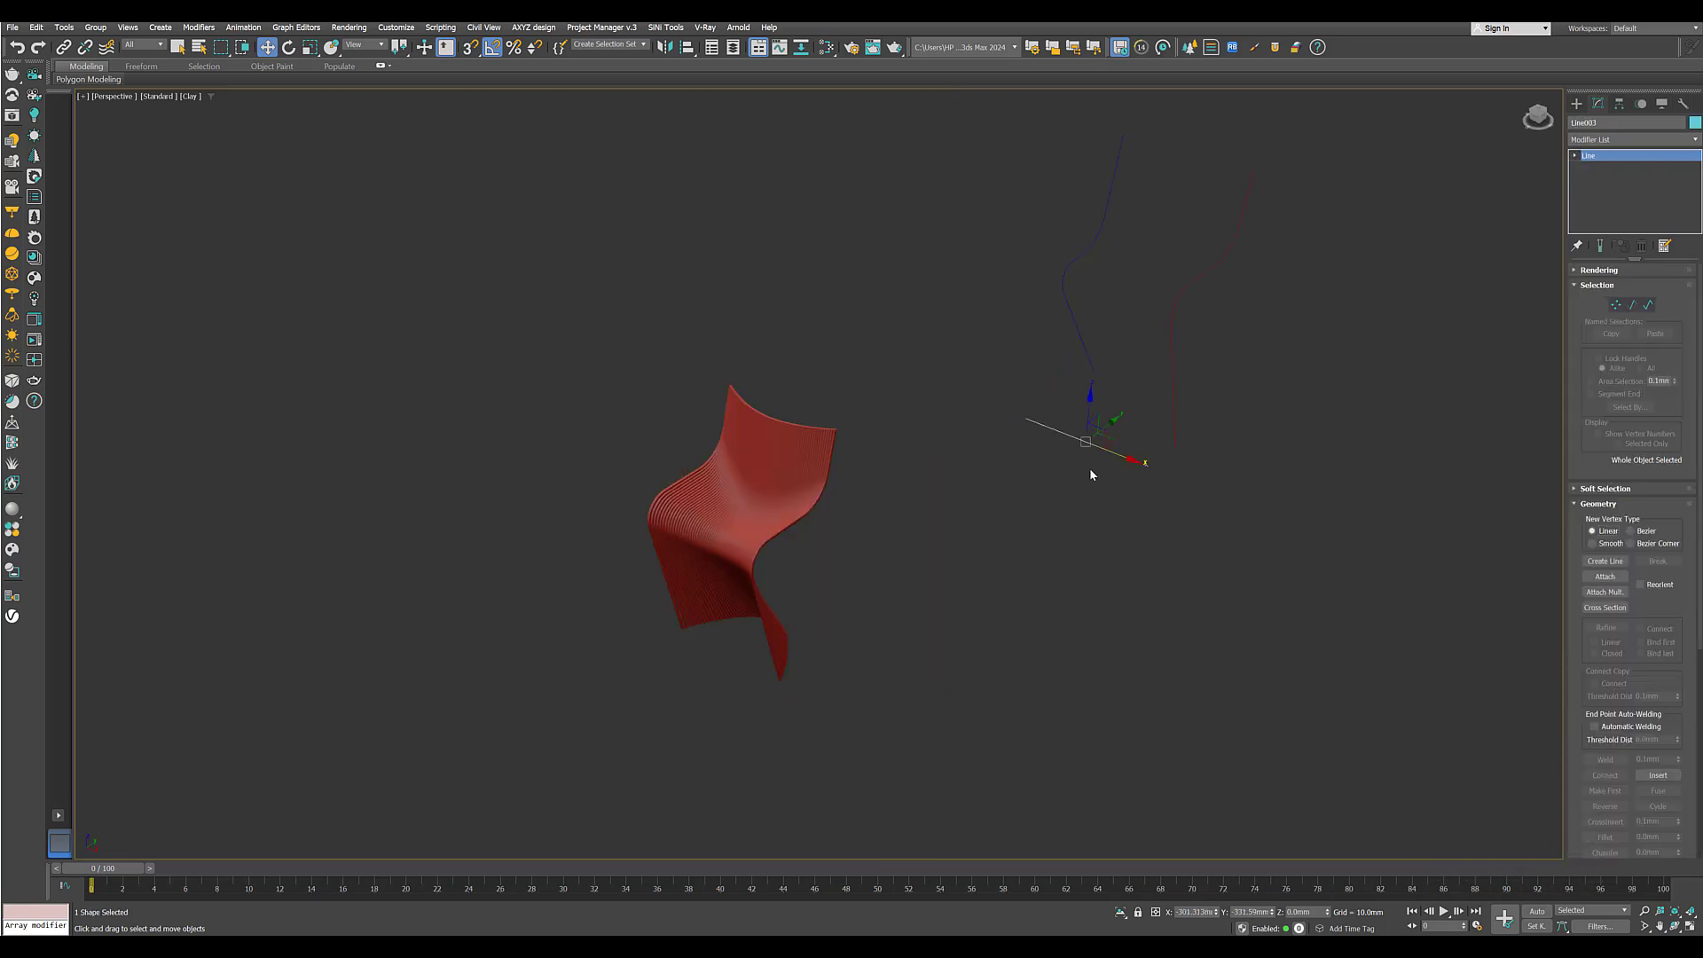
Select an end vertex of the straight path line Line003 and move it along X to change the chair's width.
click(1073, 487)
drag(1150, 341, 1150, 342)
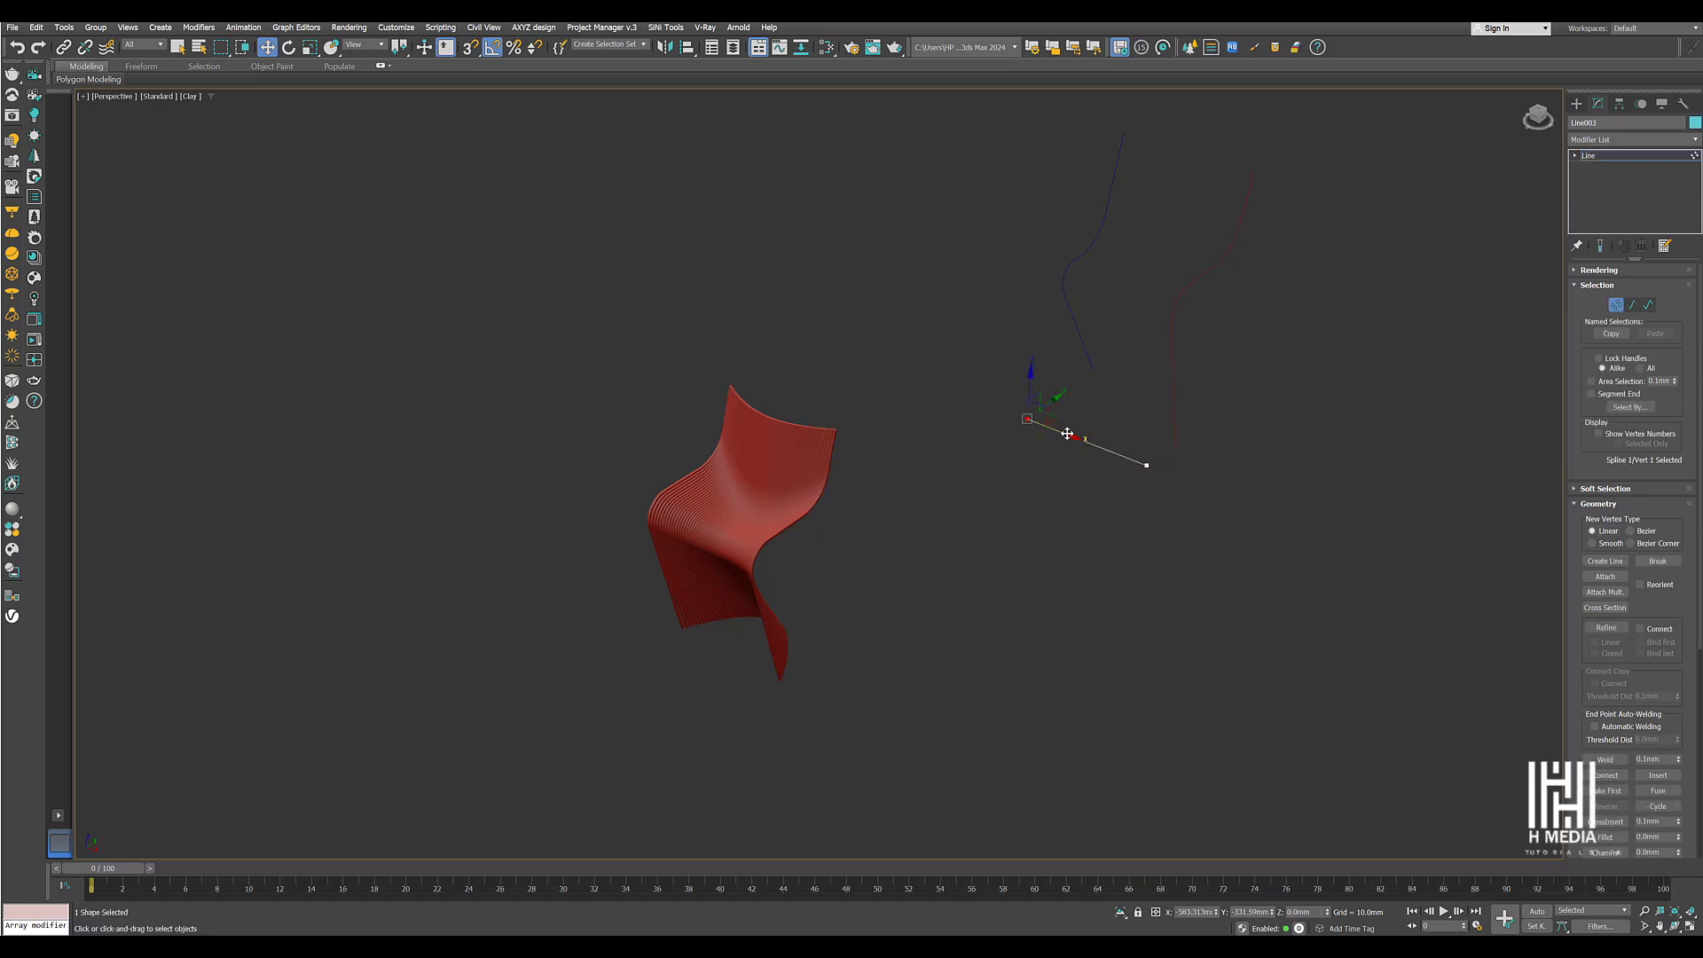
drag(1045, 426, 1063, 439)
scroll(1046, 436, up, 3)
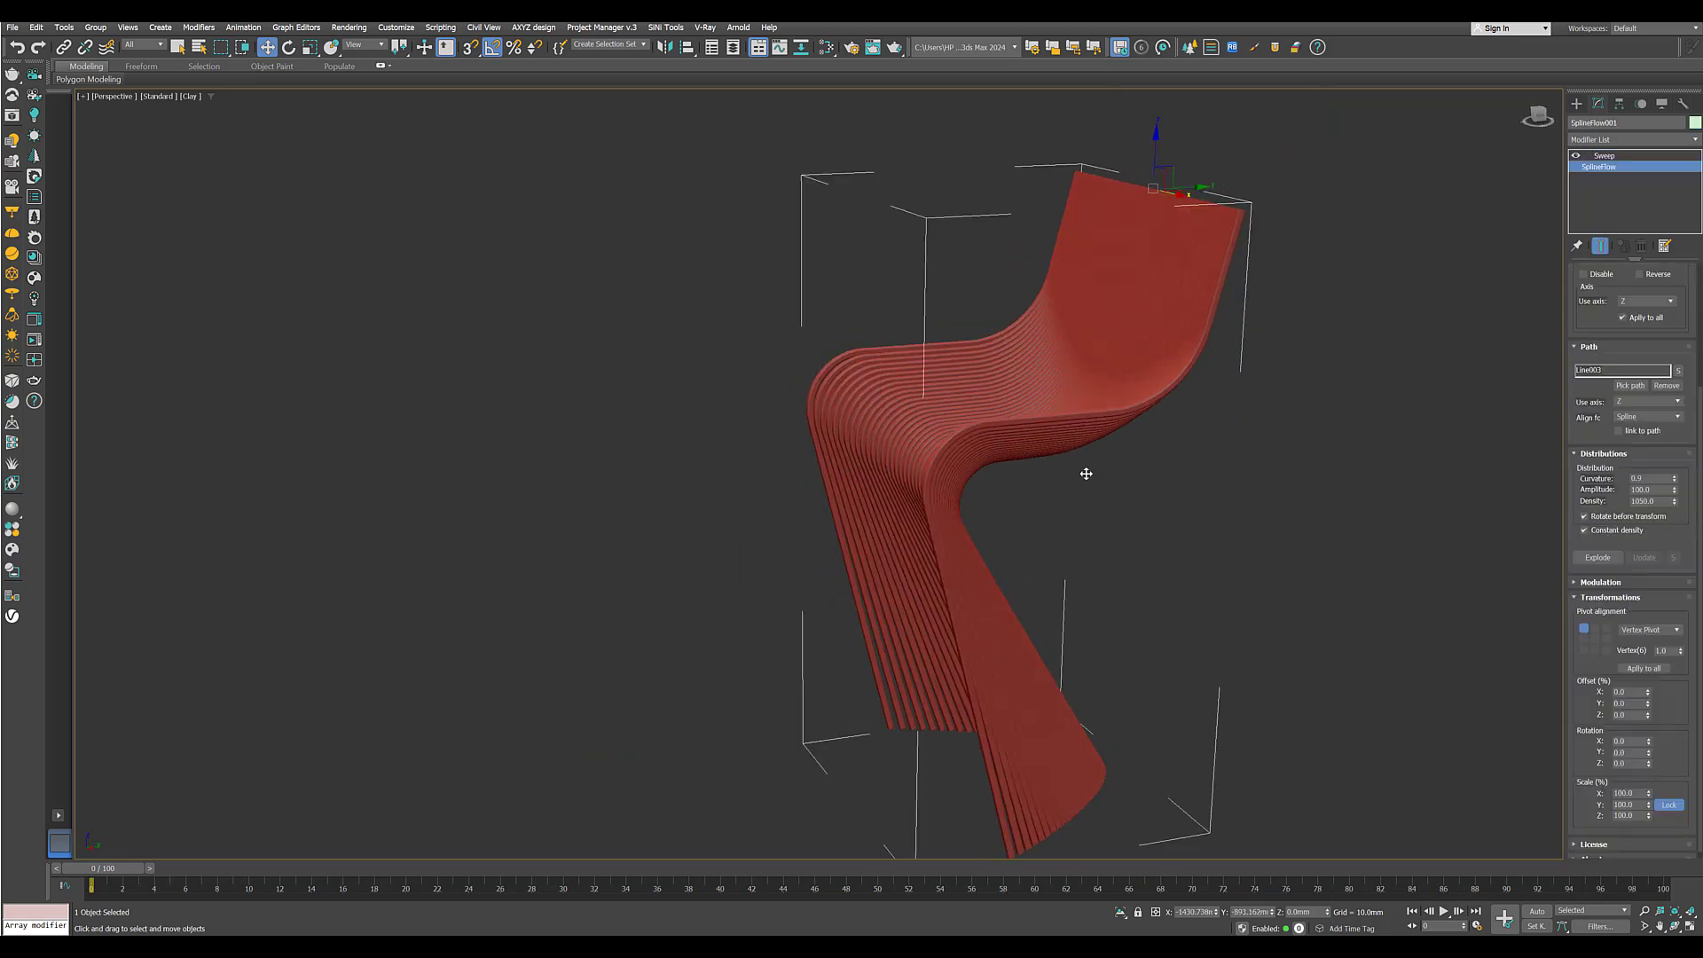
Set the SplineFlow curvature to about 0.85 and check the chair's slats from several angles.
alt+middle_drag(1086, 474, 1099, 477)
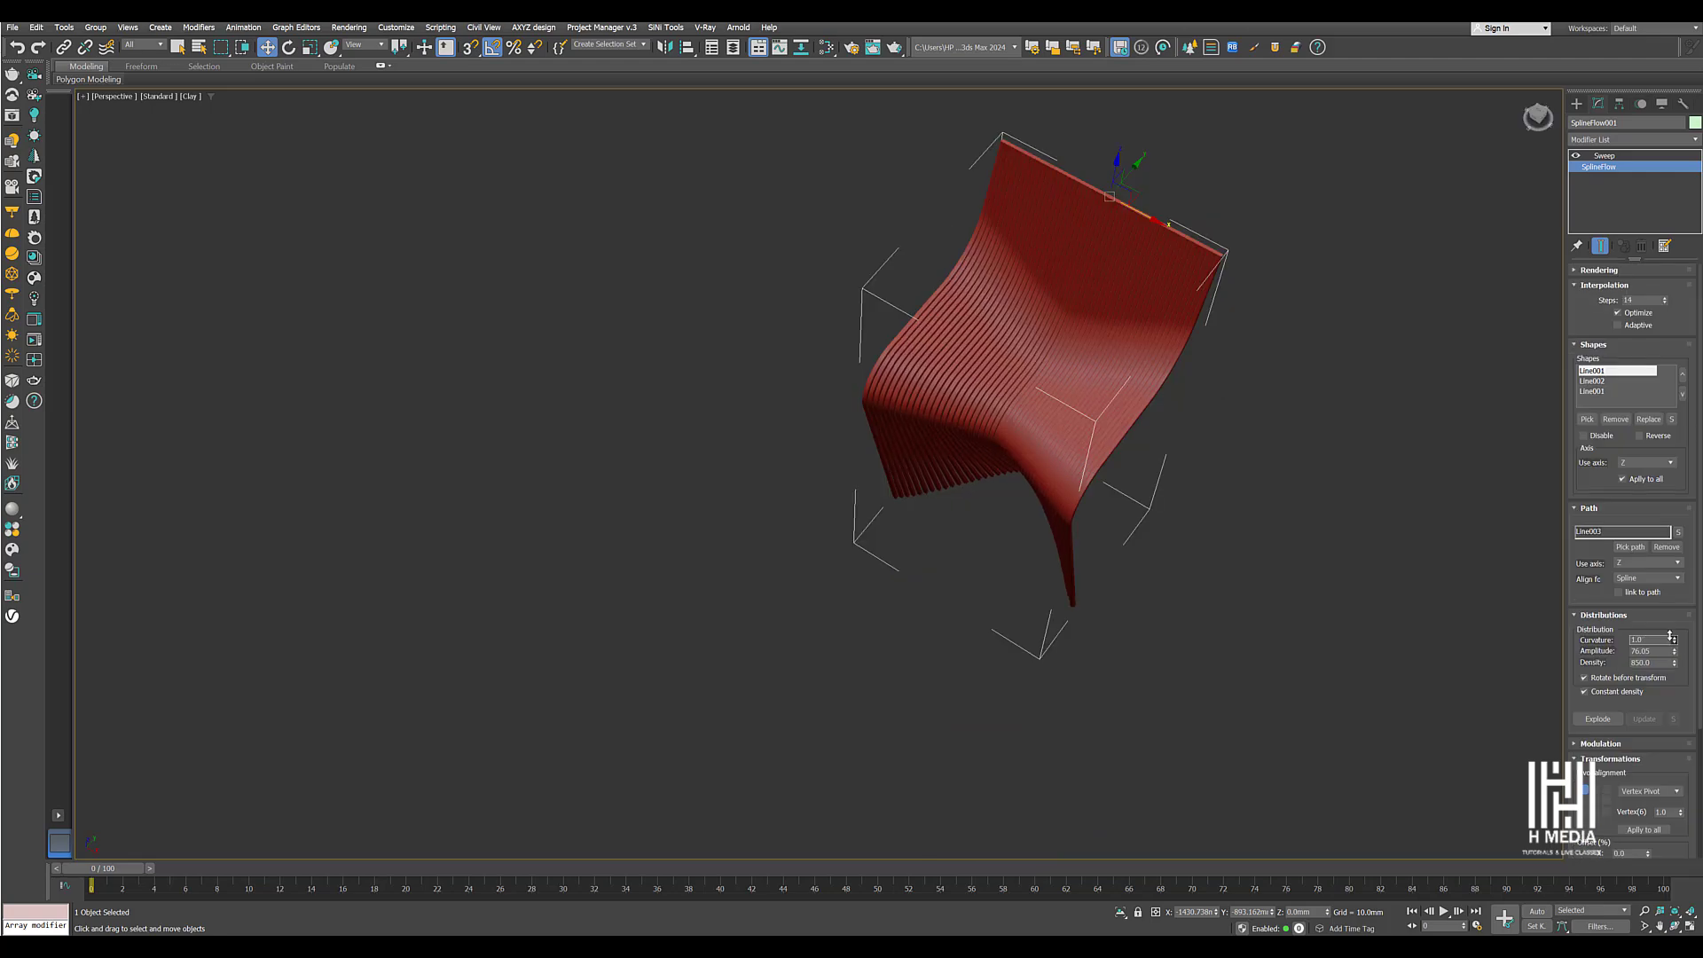
drag(1671, 636, 1673, 638)
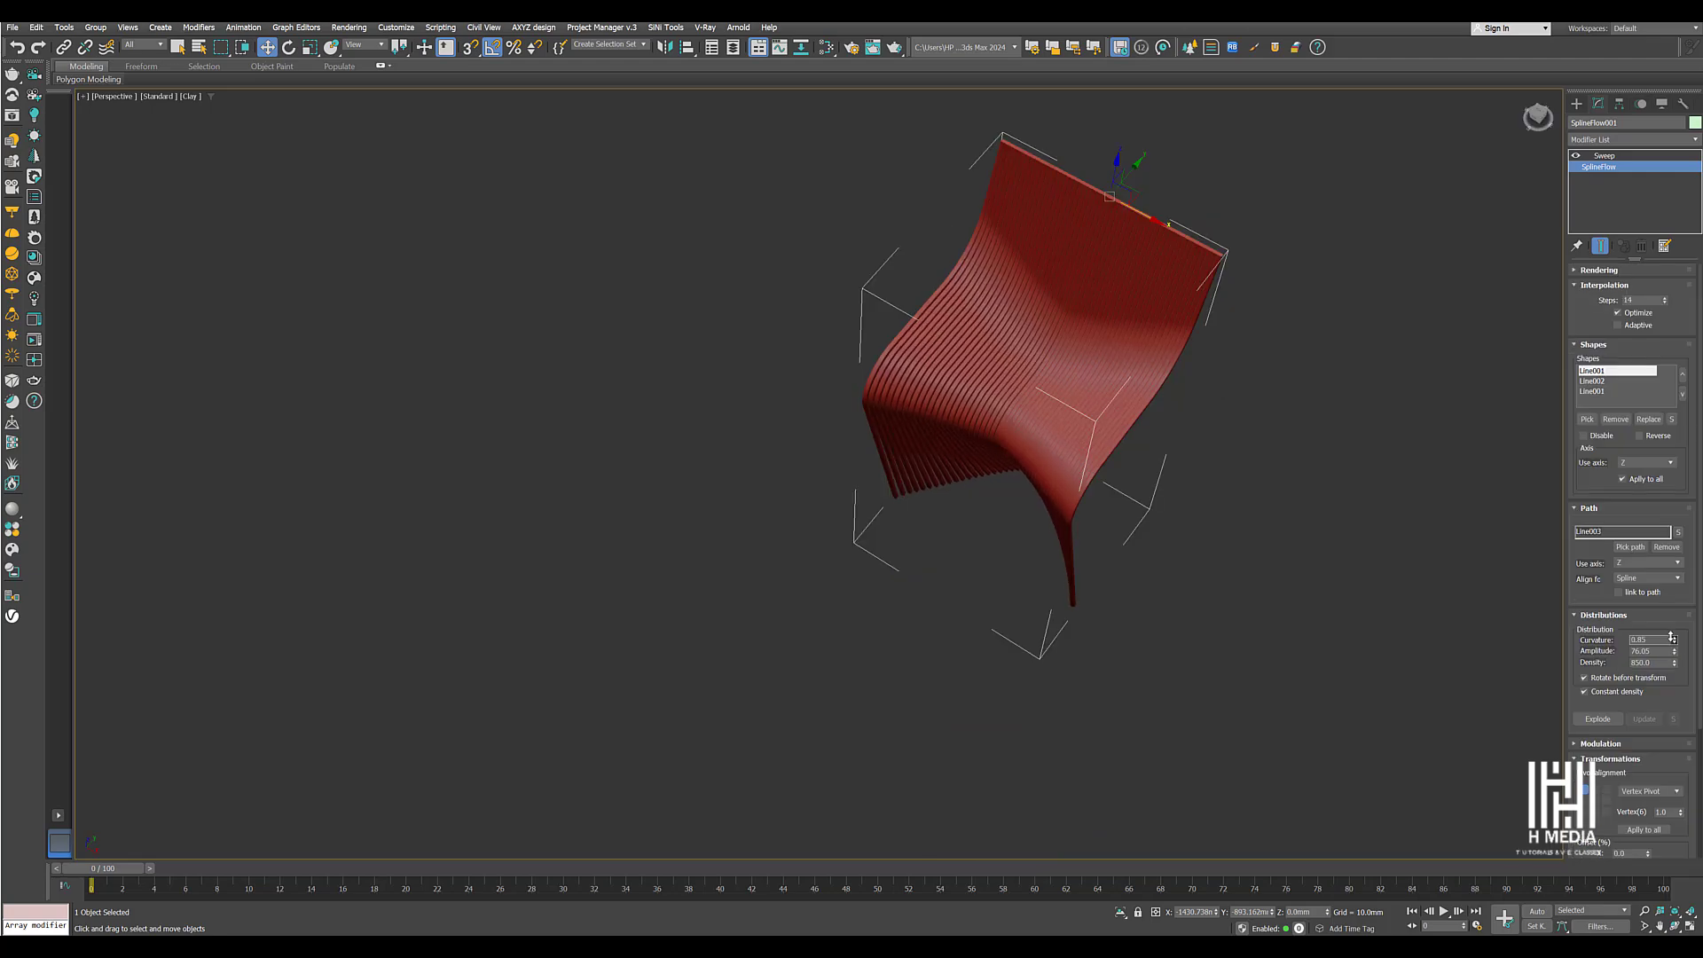
mouse_move(951, 538)
alt+middle_down()
mouse_move(1016, 530)
mouse_move(947, 510)
alt+middle_up()
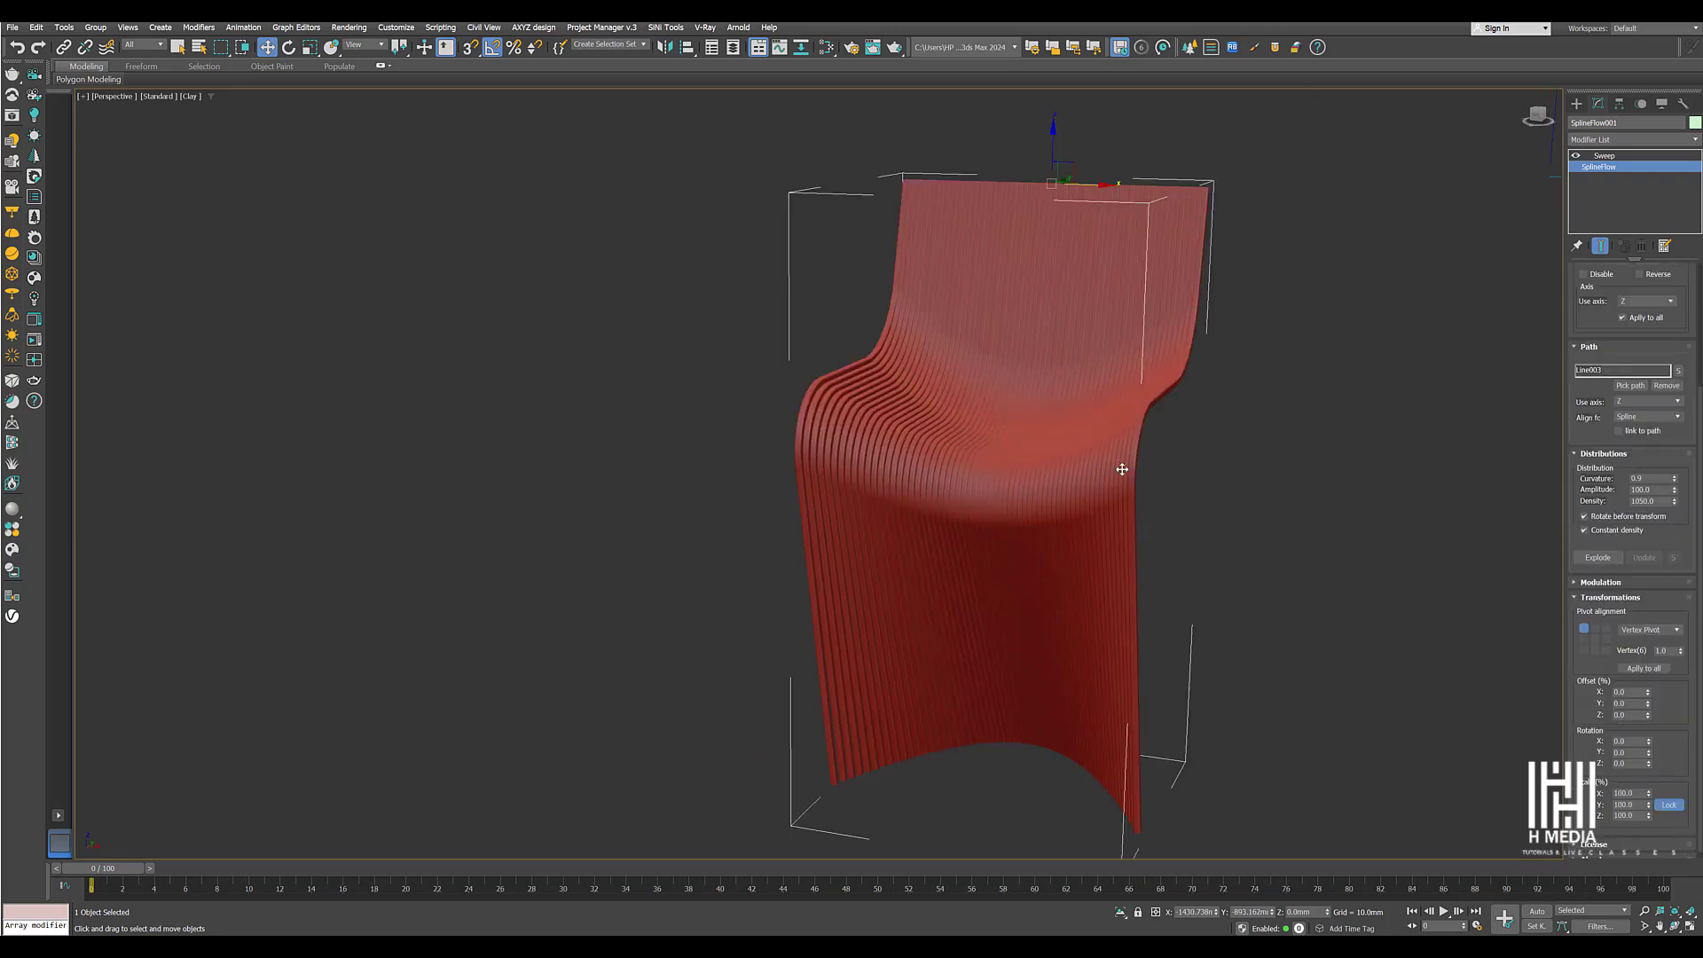
mouse_move(1122, 469)
alt+middle_down()
mouse_move(1080, 471)
mouse_move(1093, 475)
alt+middle_up()
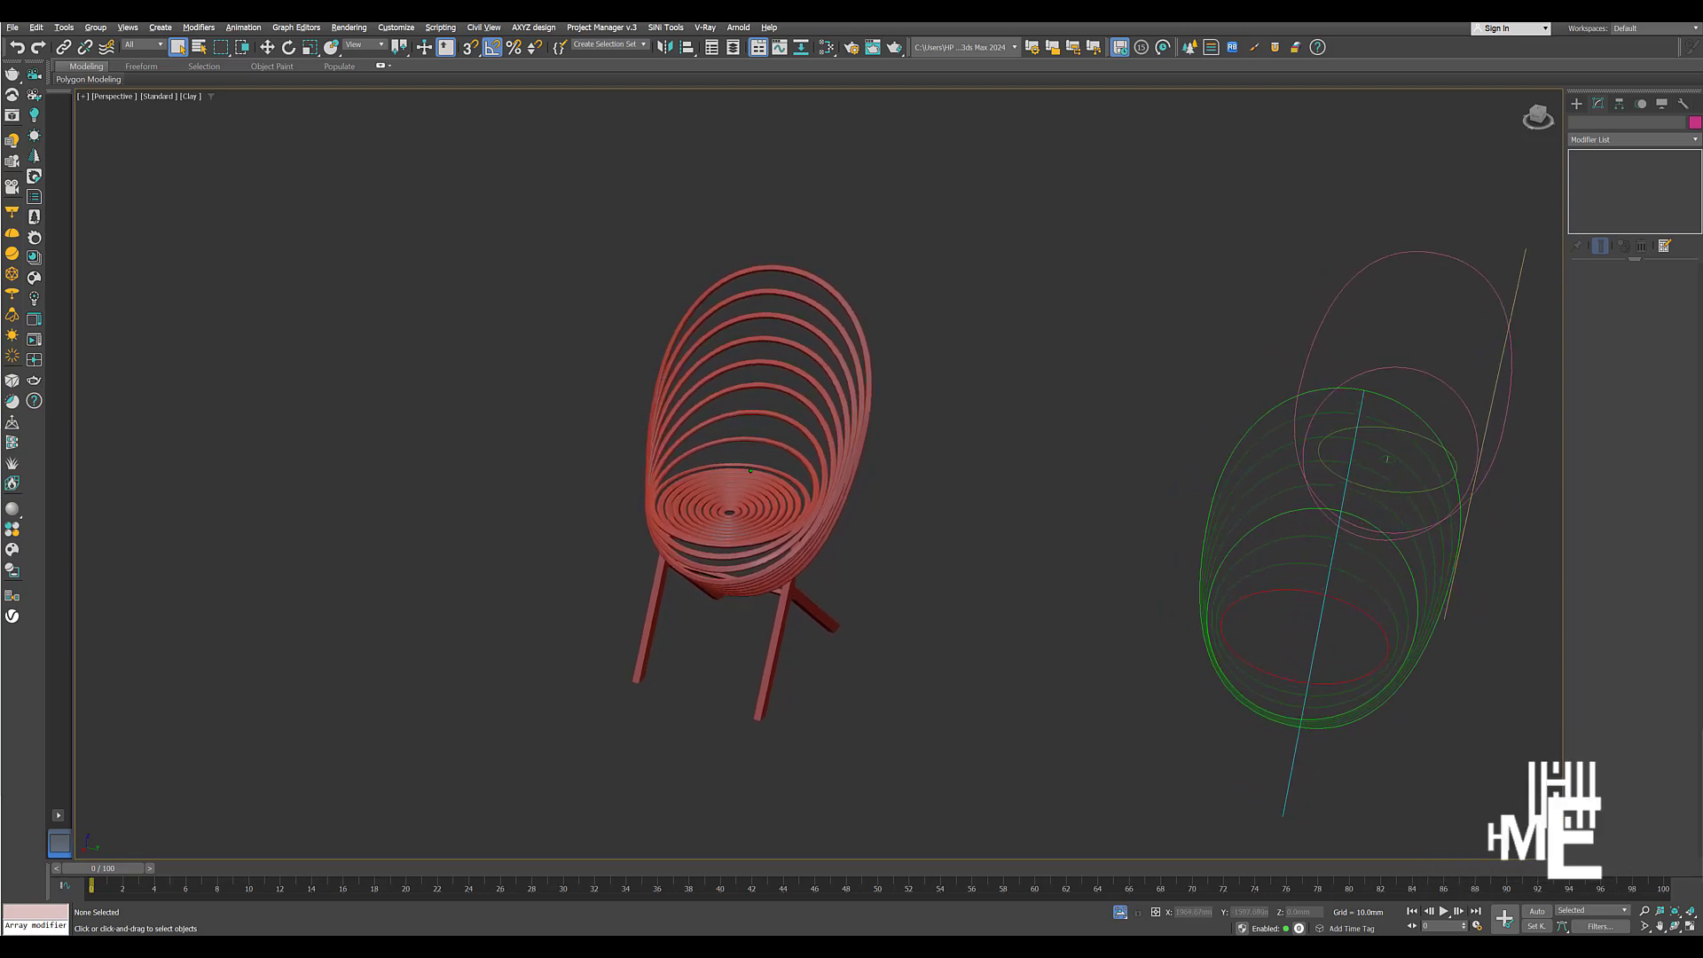
Examine the other slatted and ringed chair models and their source curves from different angles.
scroll(750, 470, up, 3)
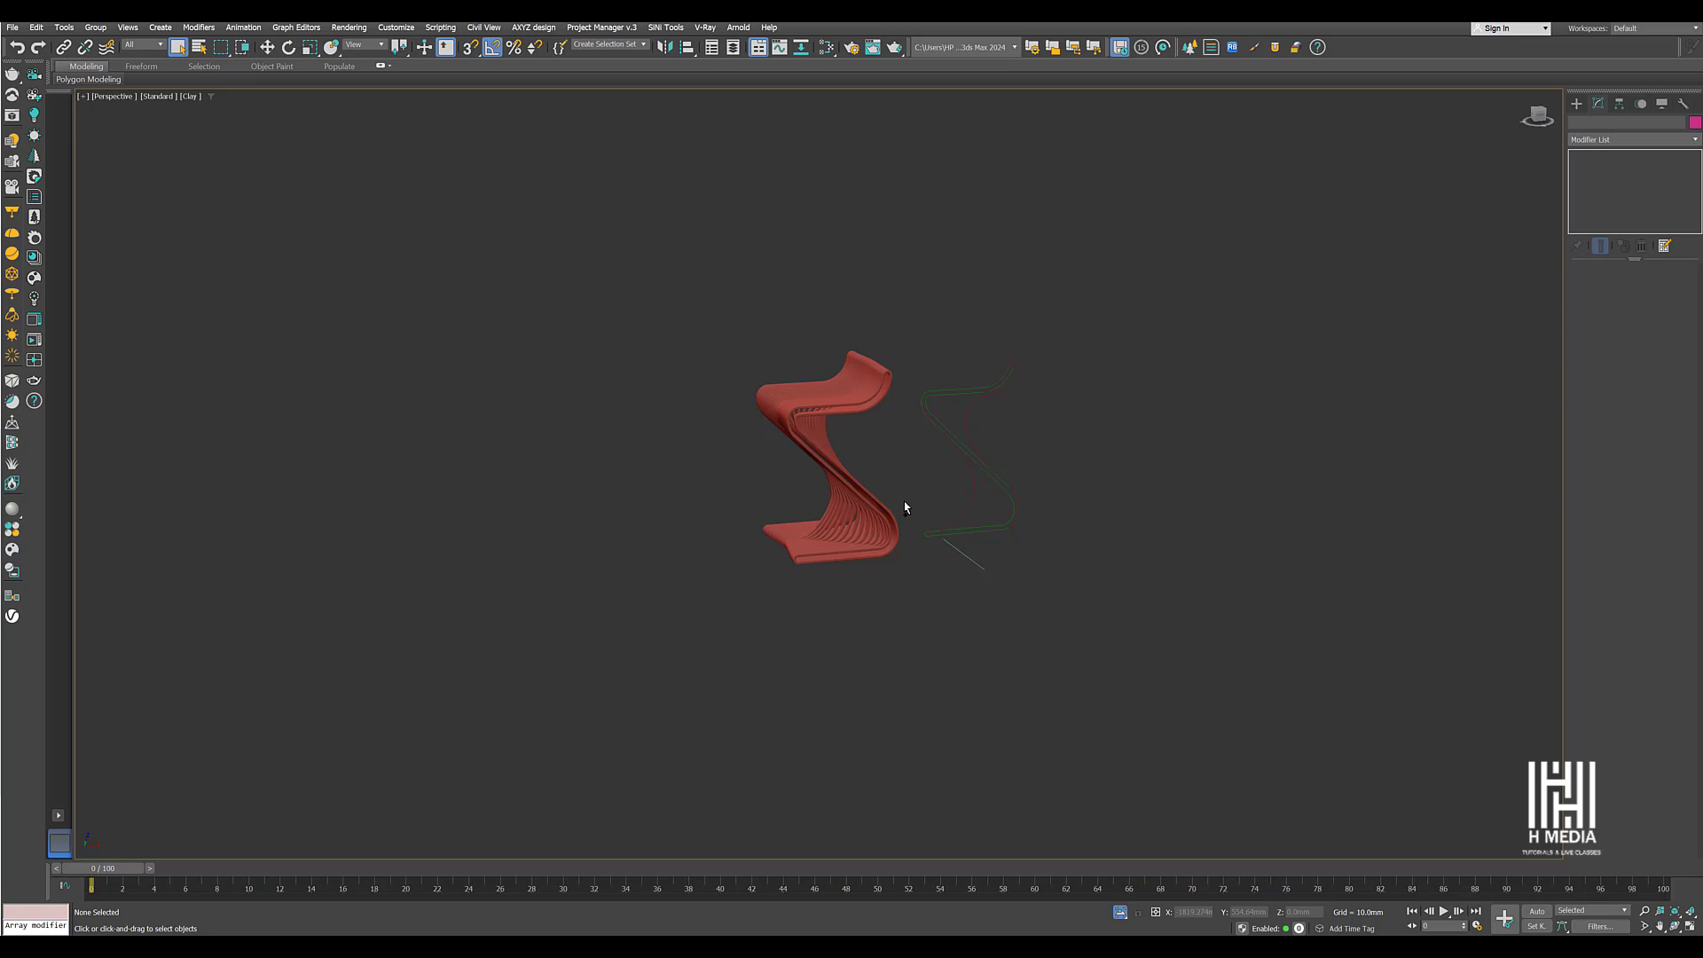
mouse_move(905, 507)
alt+middle_down()
mouse_move(913, 482)
mouse_move(1087, 467)
mouse_move(886, 482)
mouse_move(907, 479)
alt+middle_up()
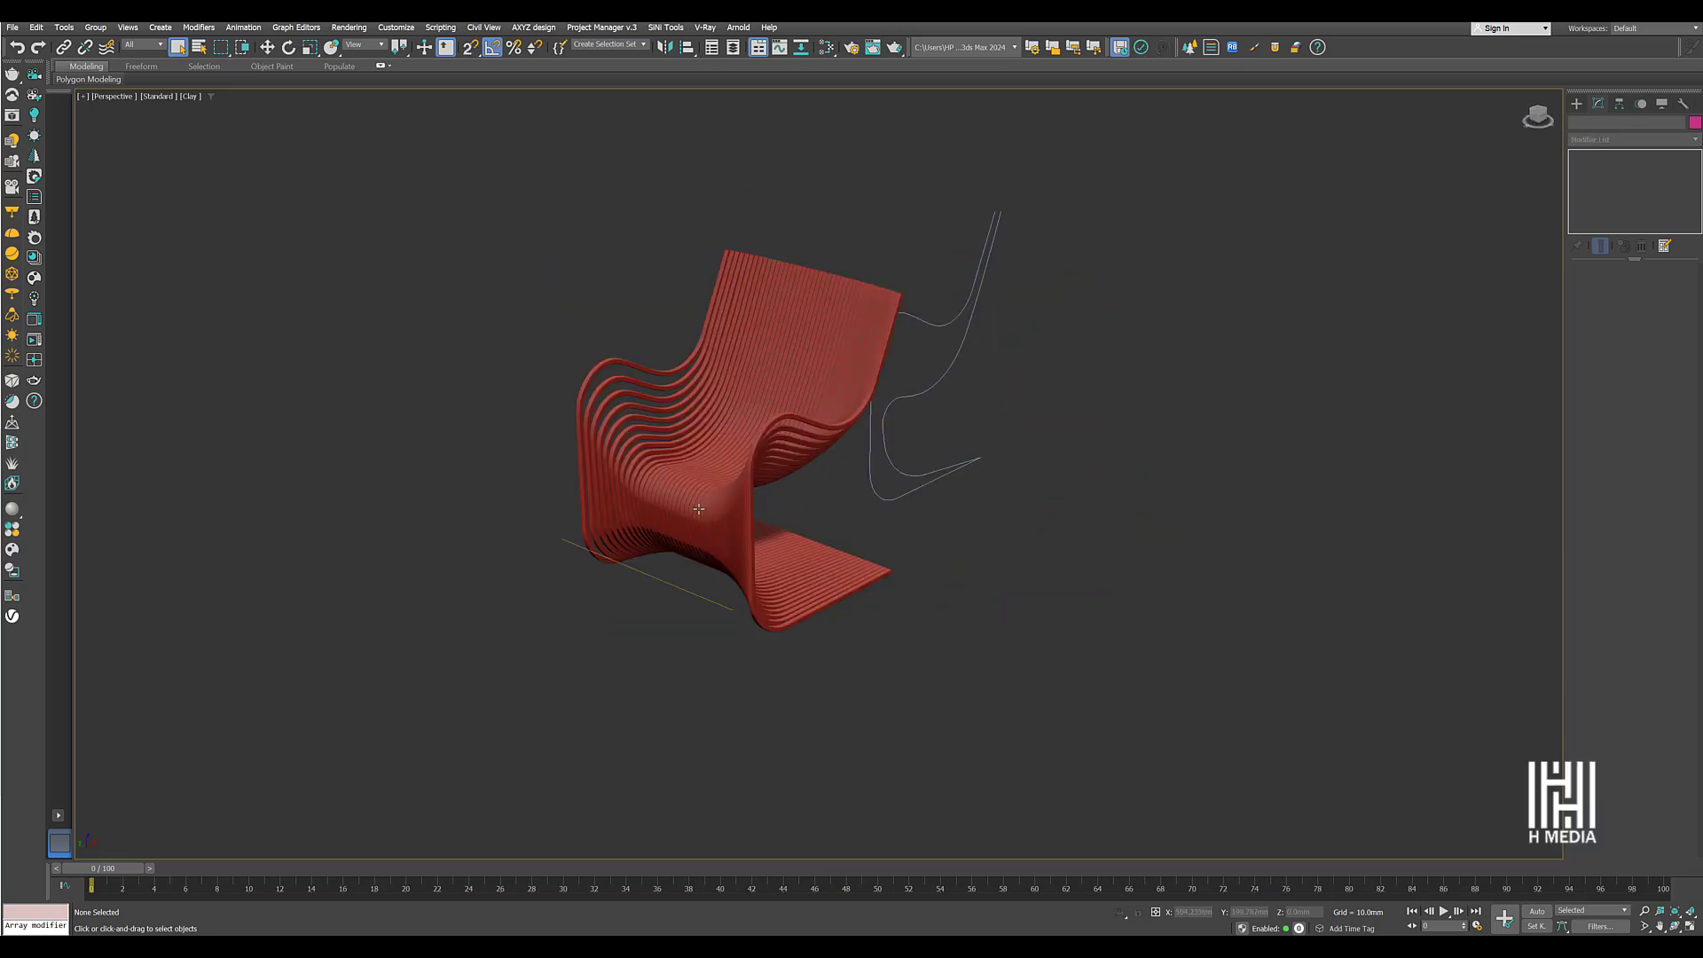
scroll(700, 510, up, 4)
alt+middle_drag(700, 509, 746, 533)
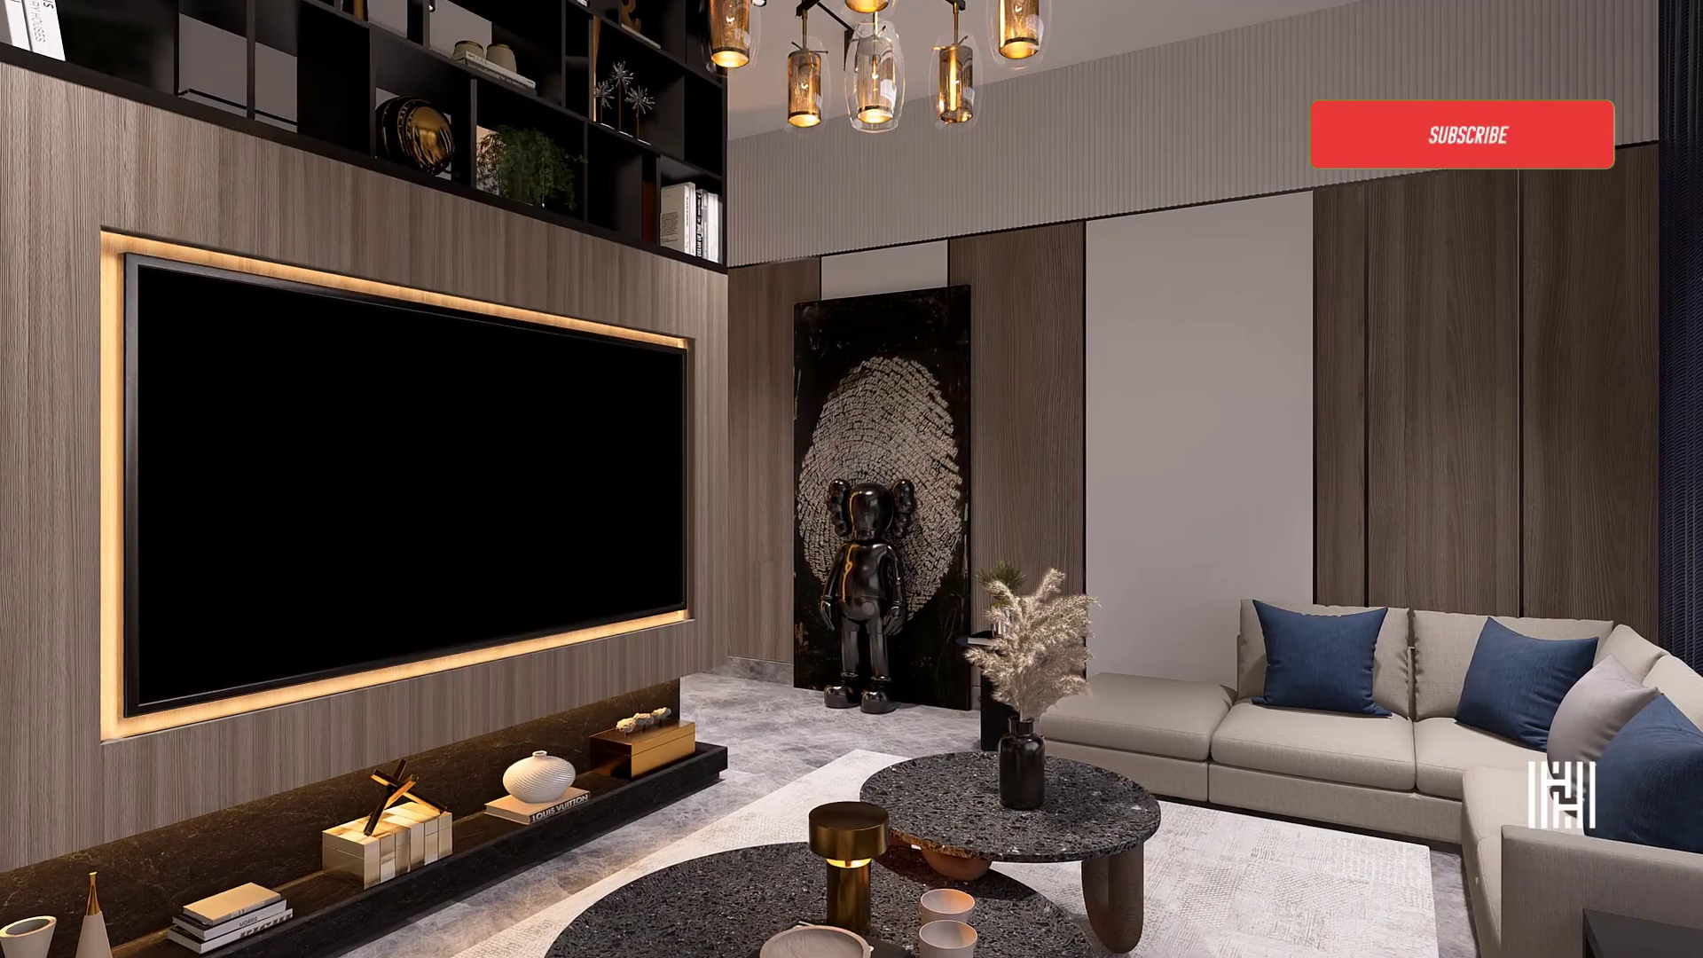